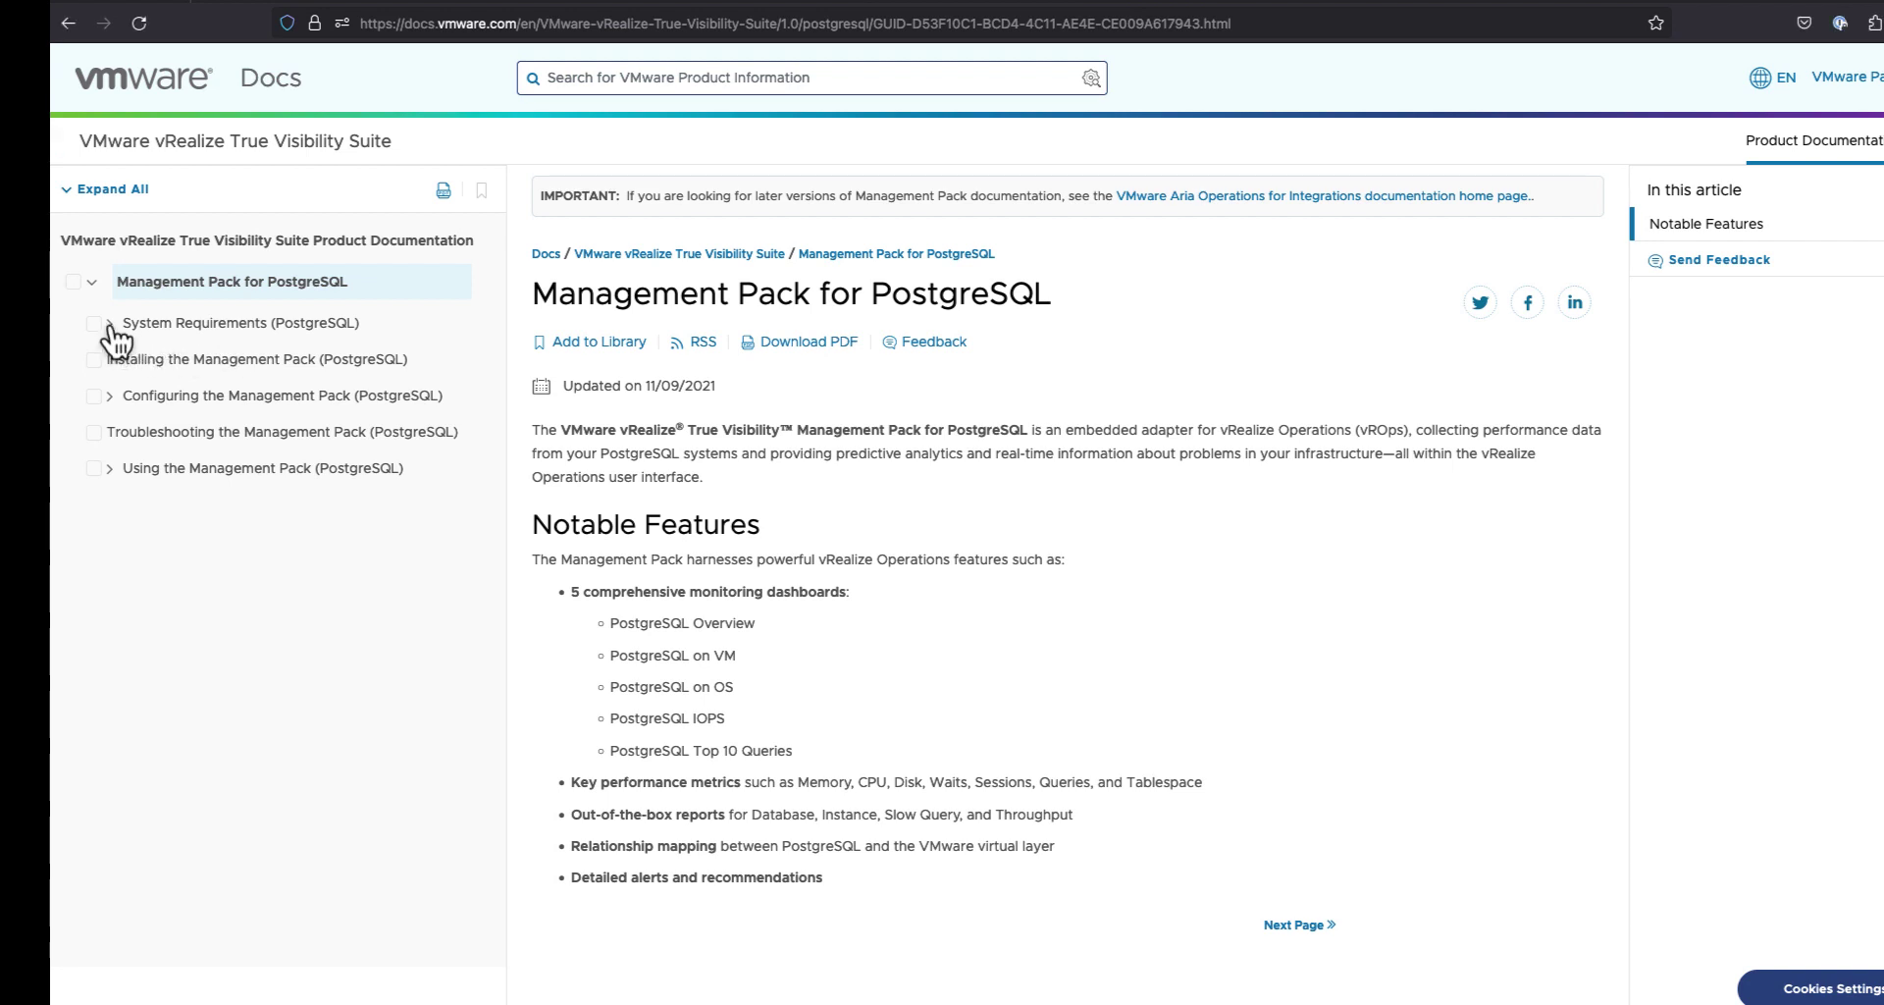
Step: Open the 'Configuring Database Permissions and the Least-Privileged User (PostgreSQL)' page under System Requirements
left_click(110, 324)
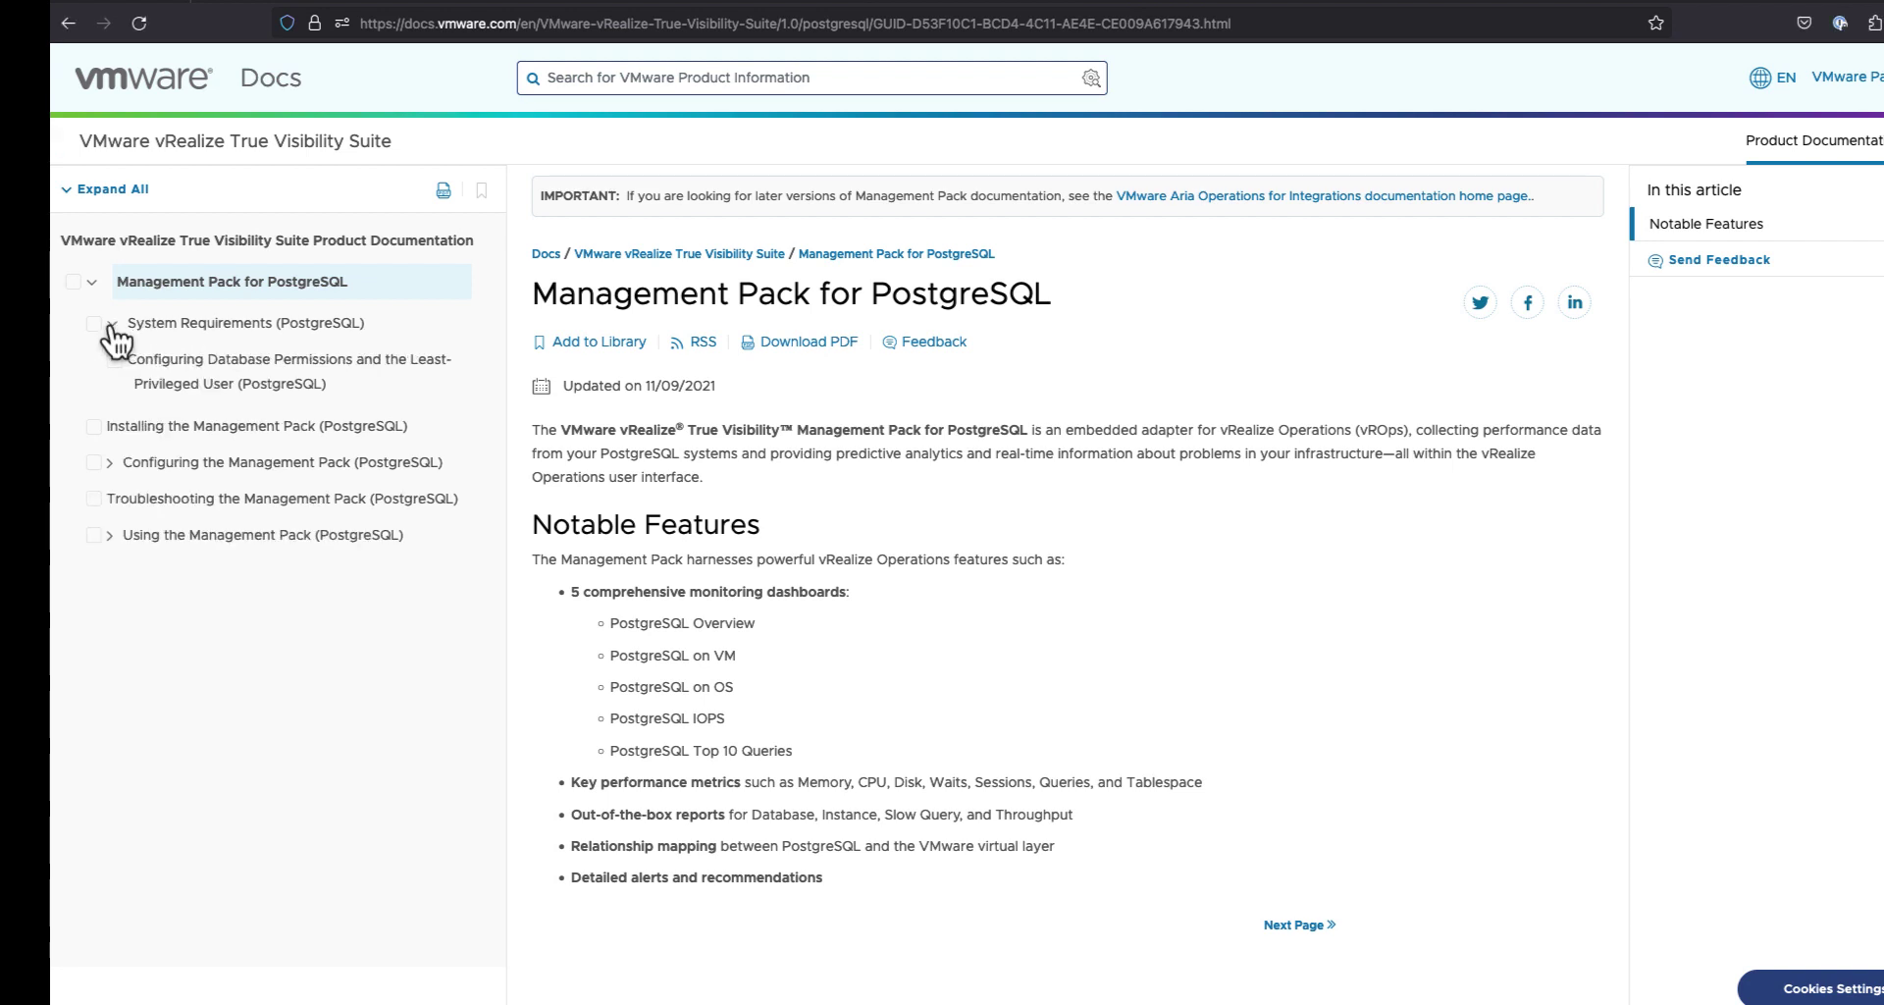
left_click(242, 386)
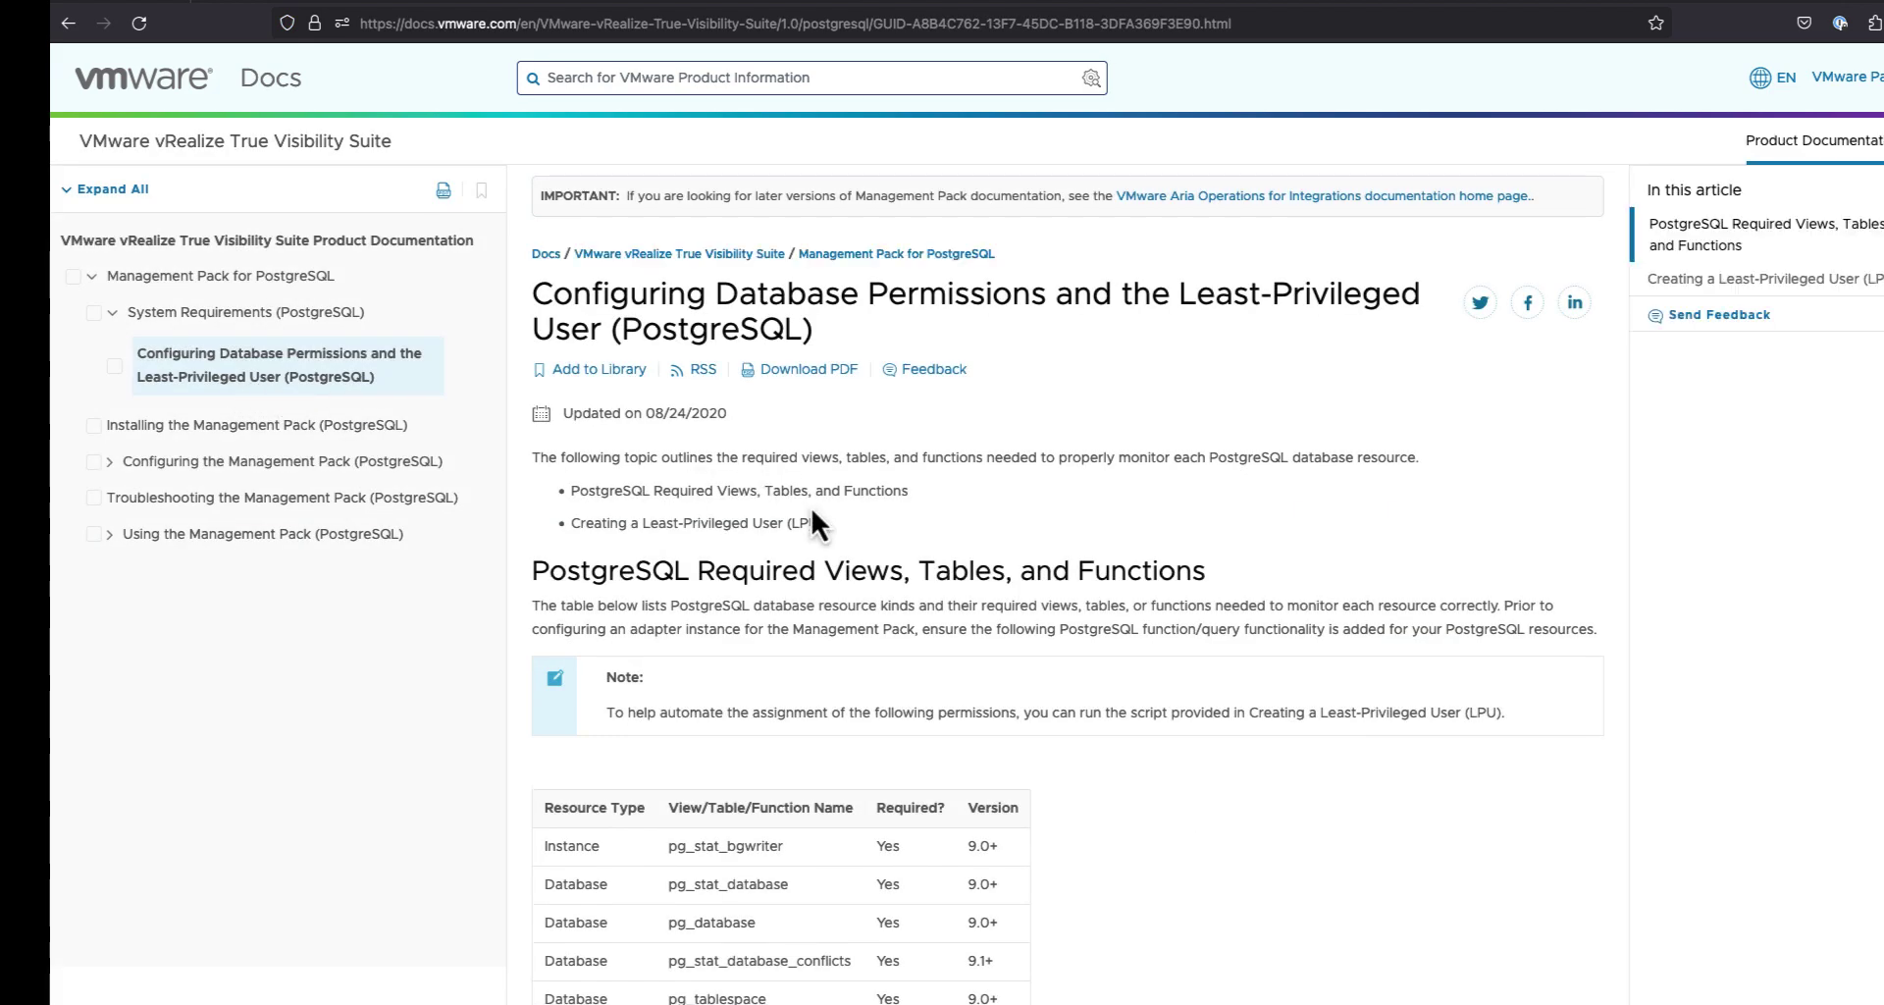
Step: Scroll down to Query Tracking and select the shared_preload_libraries = 'pg_stat_statements' lines
scroll(811, 508, "down", 3)
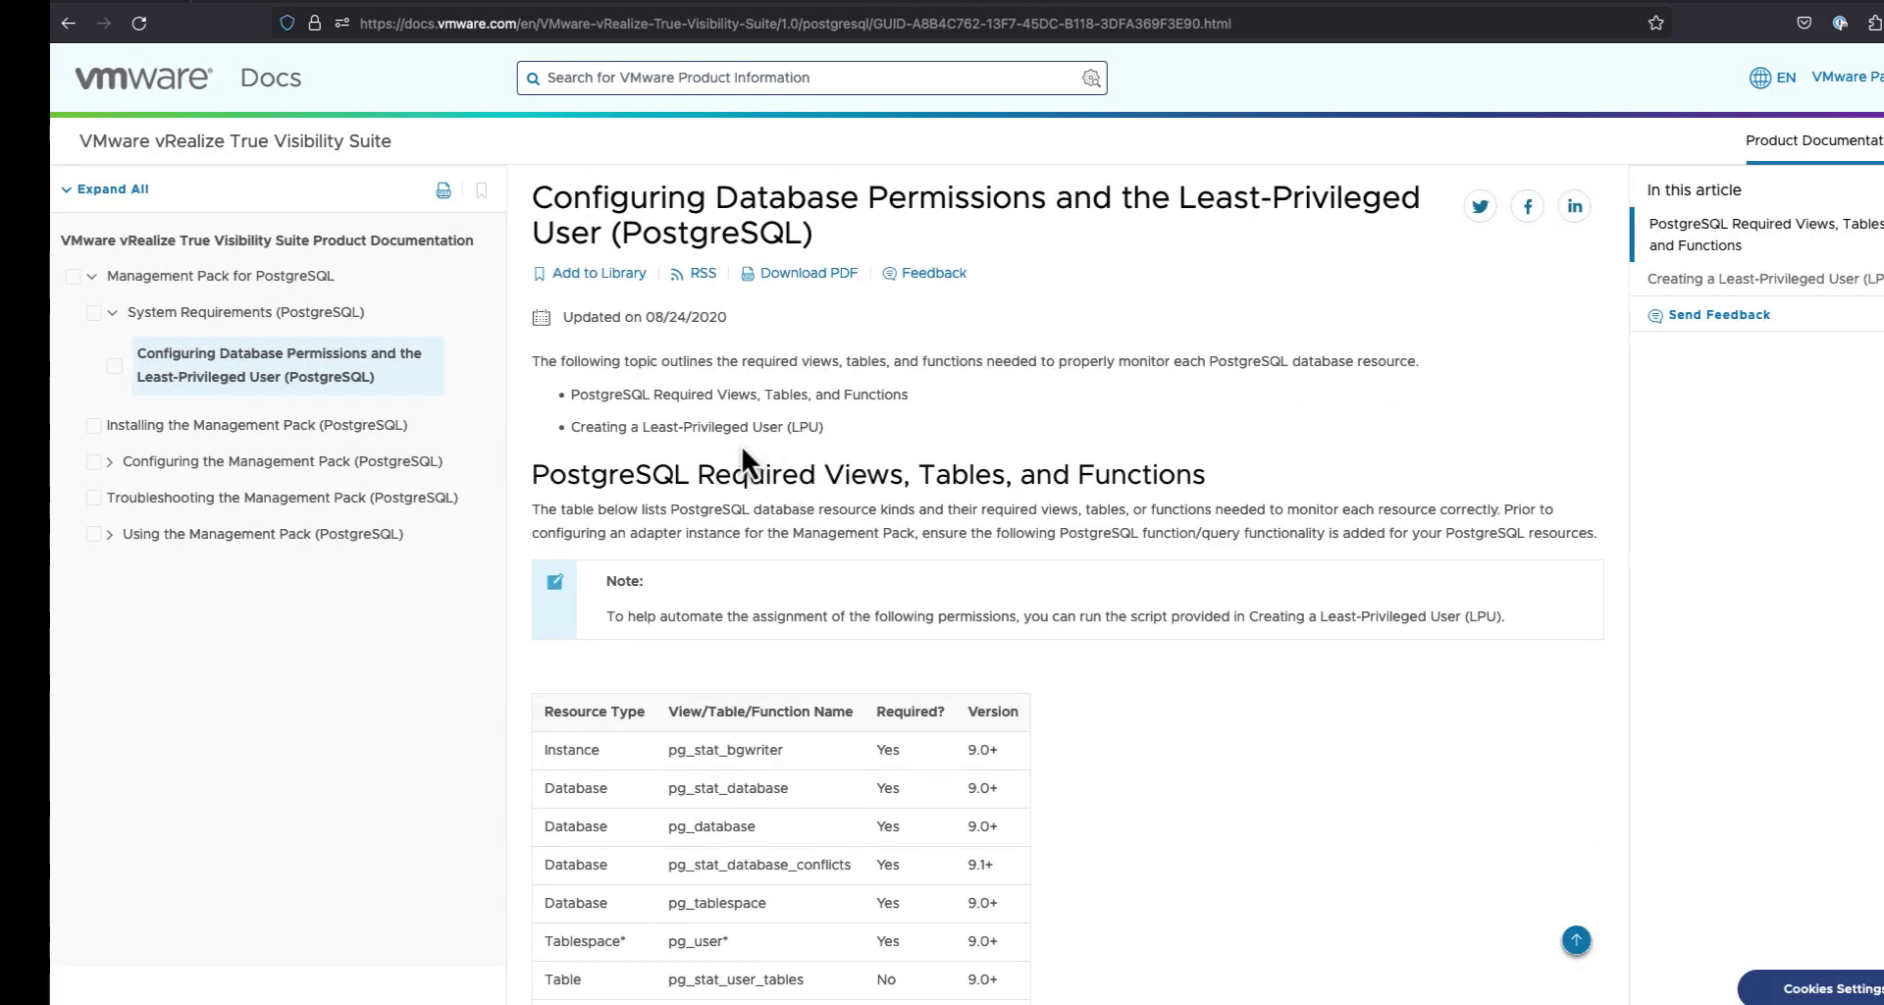
scroll(743, 449, "down", 5)
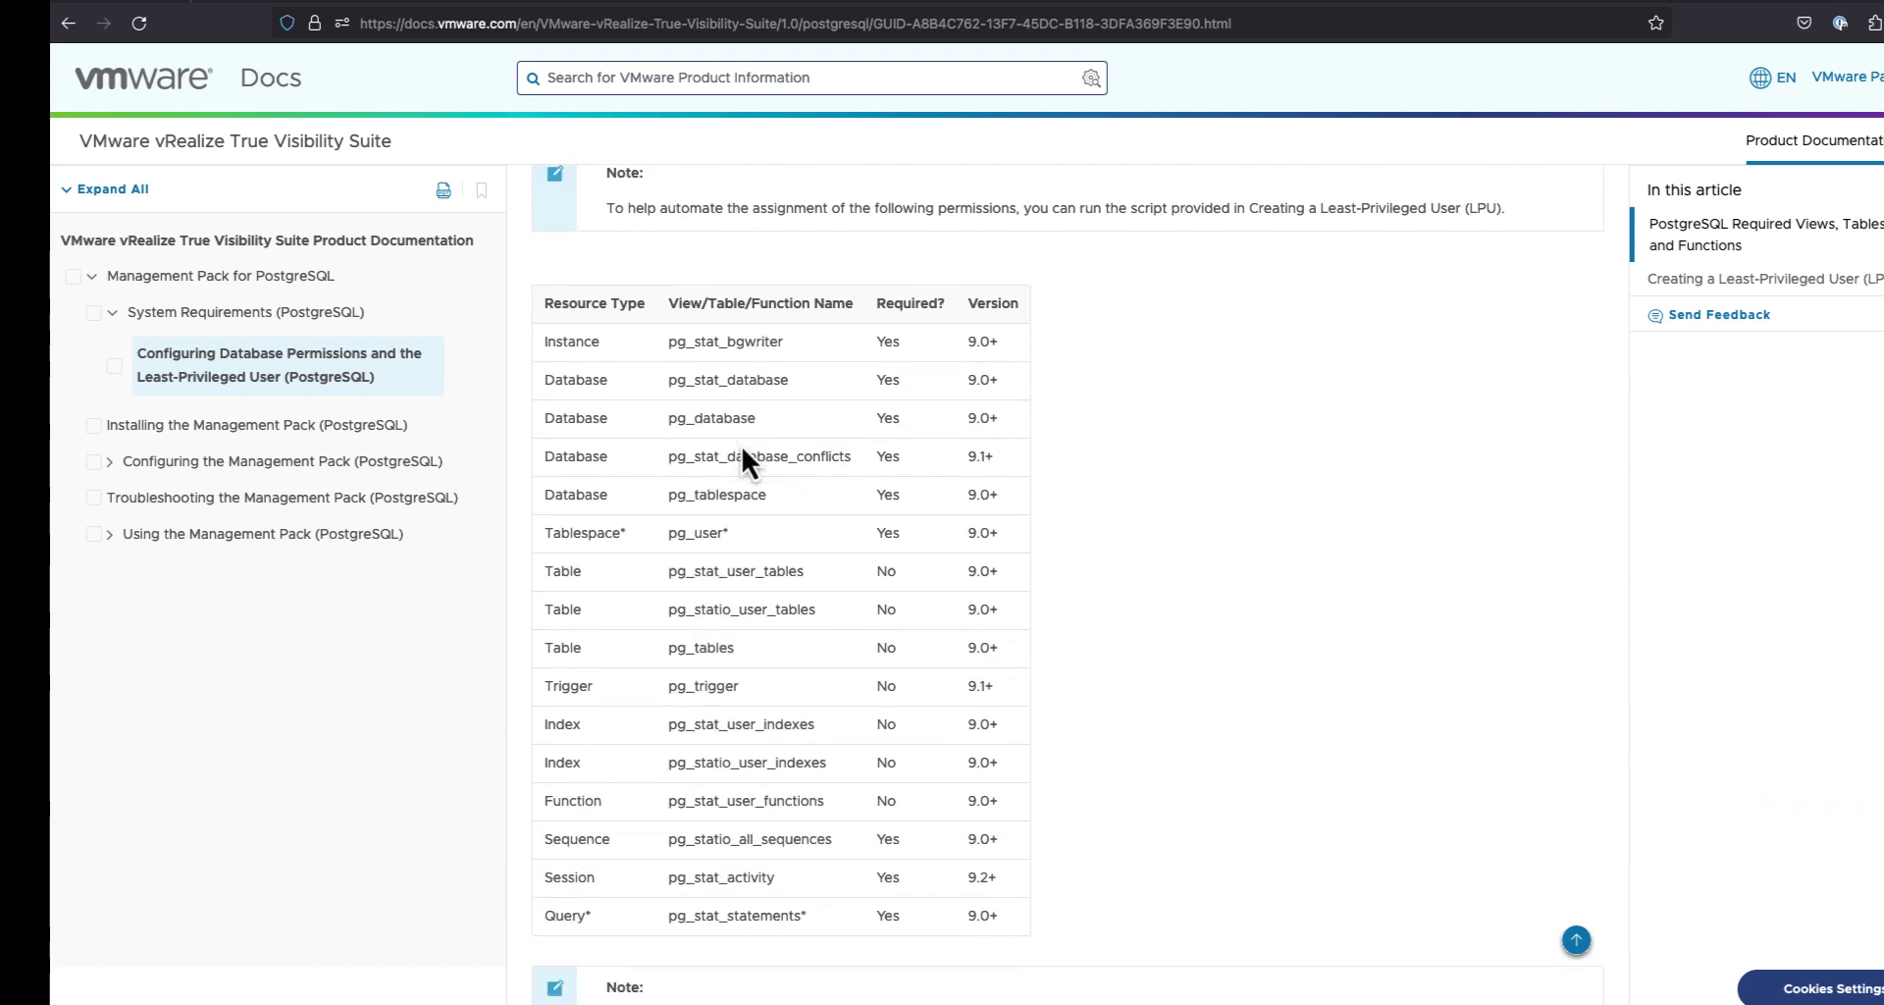
scroll(743, 450, "down", 5)
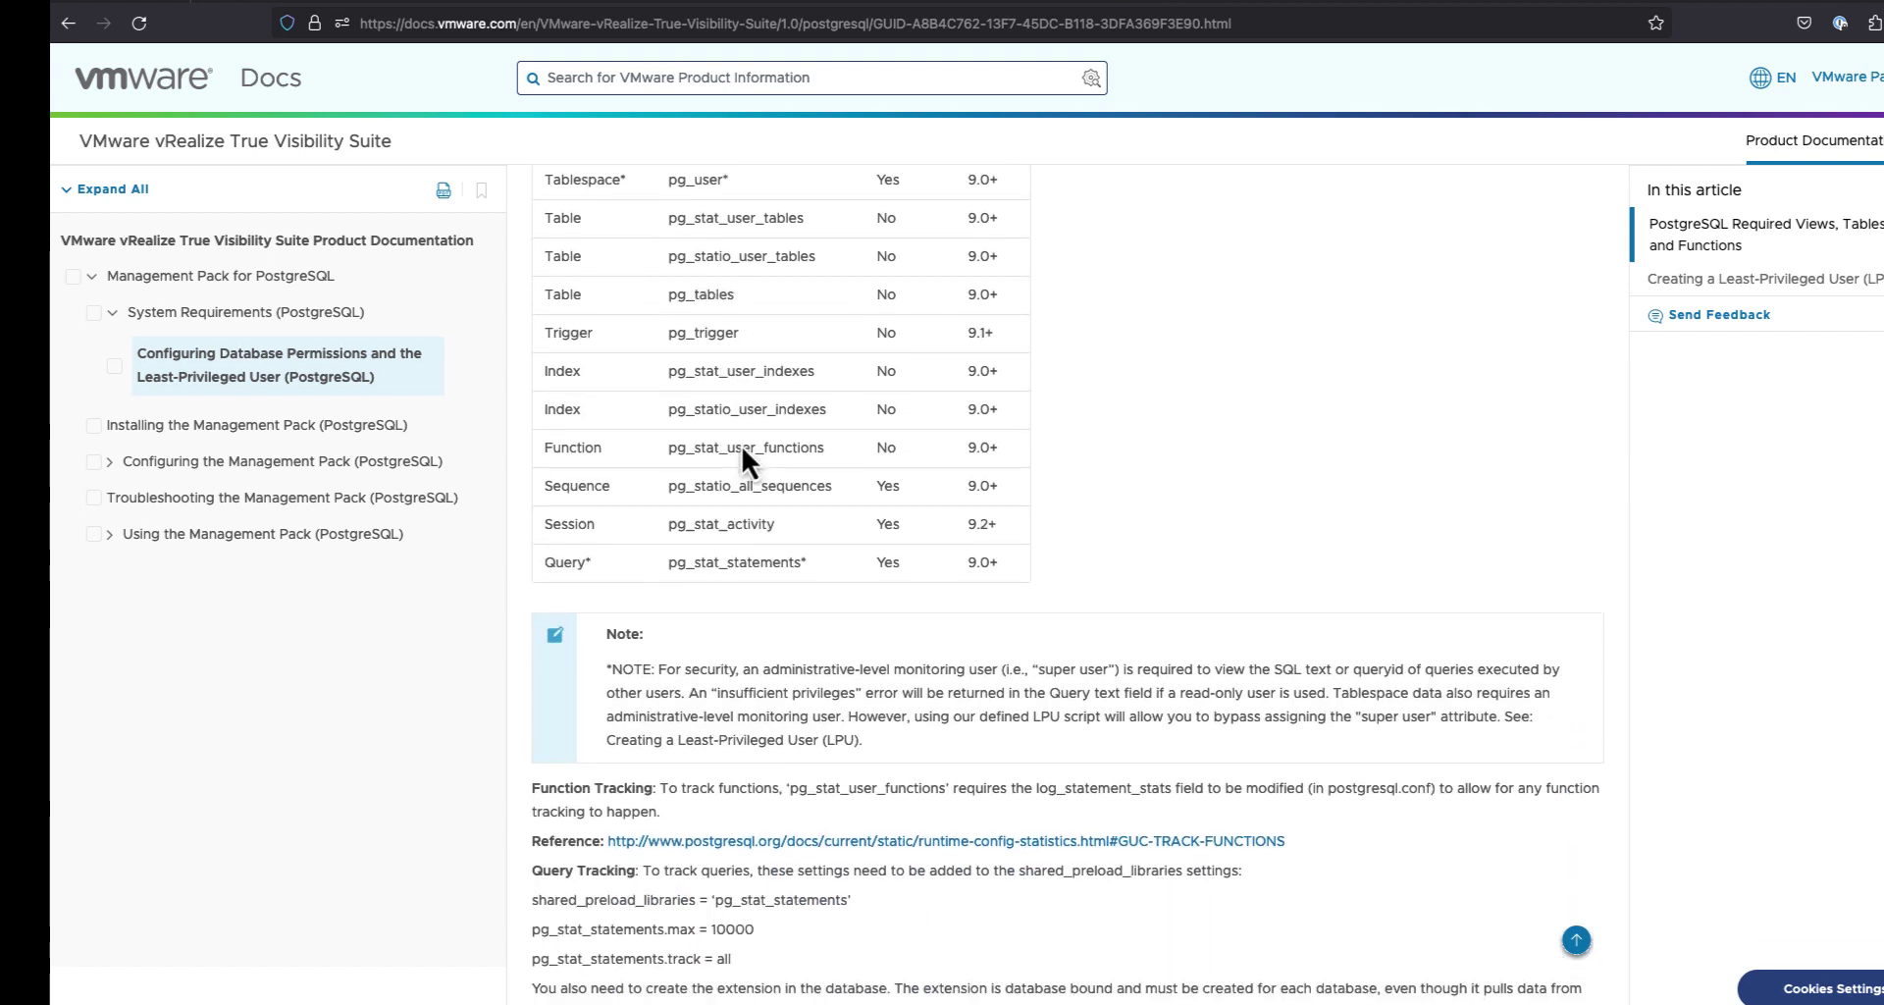
scroll(740, 445, "down", 1)
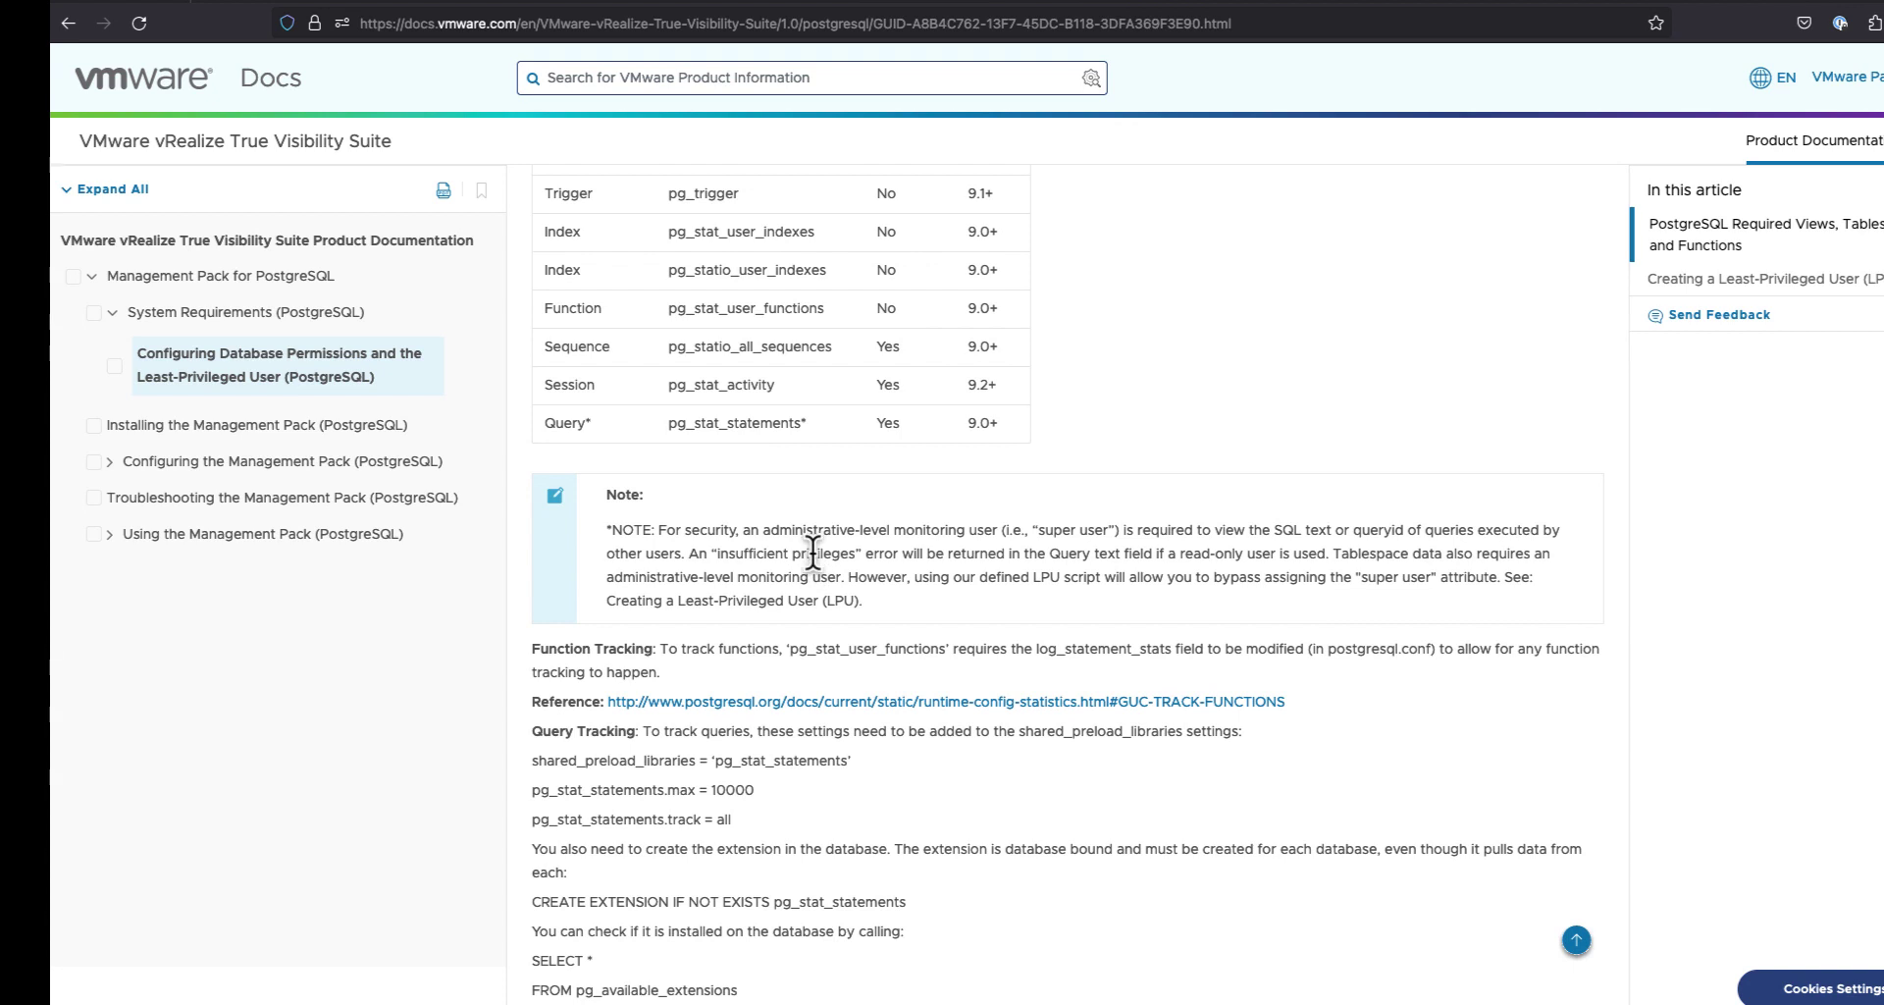
scroll(812, 553, "down", 1)
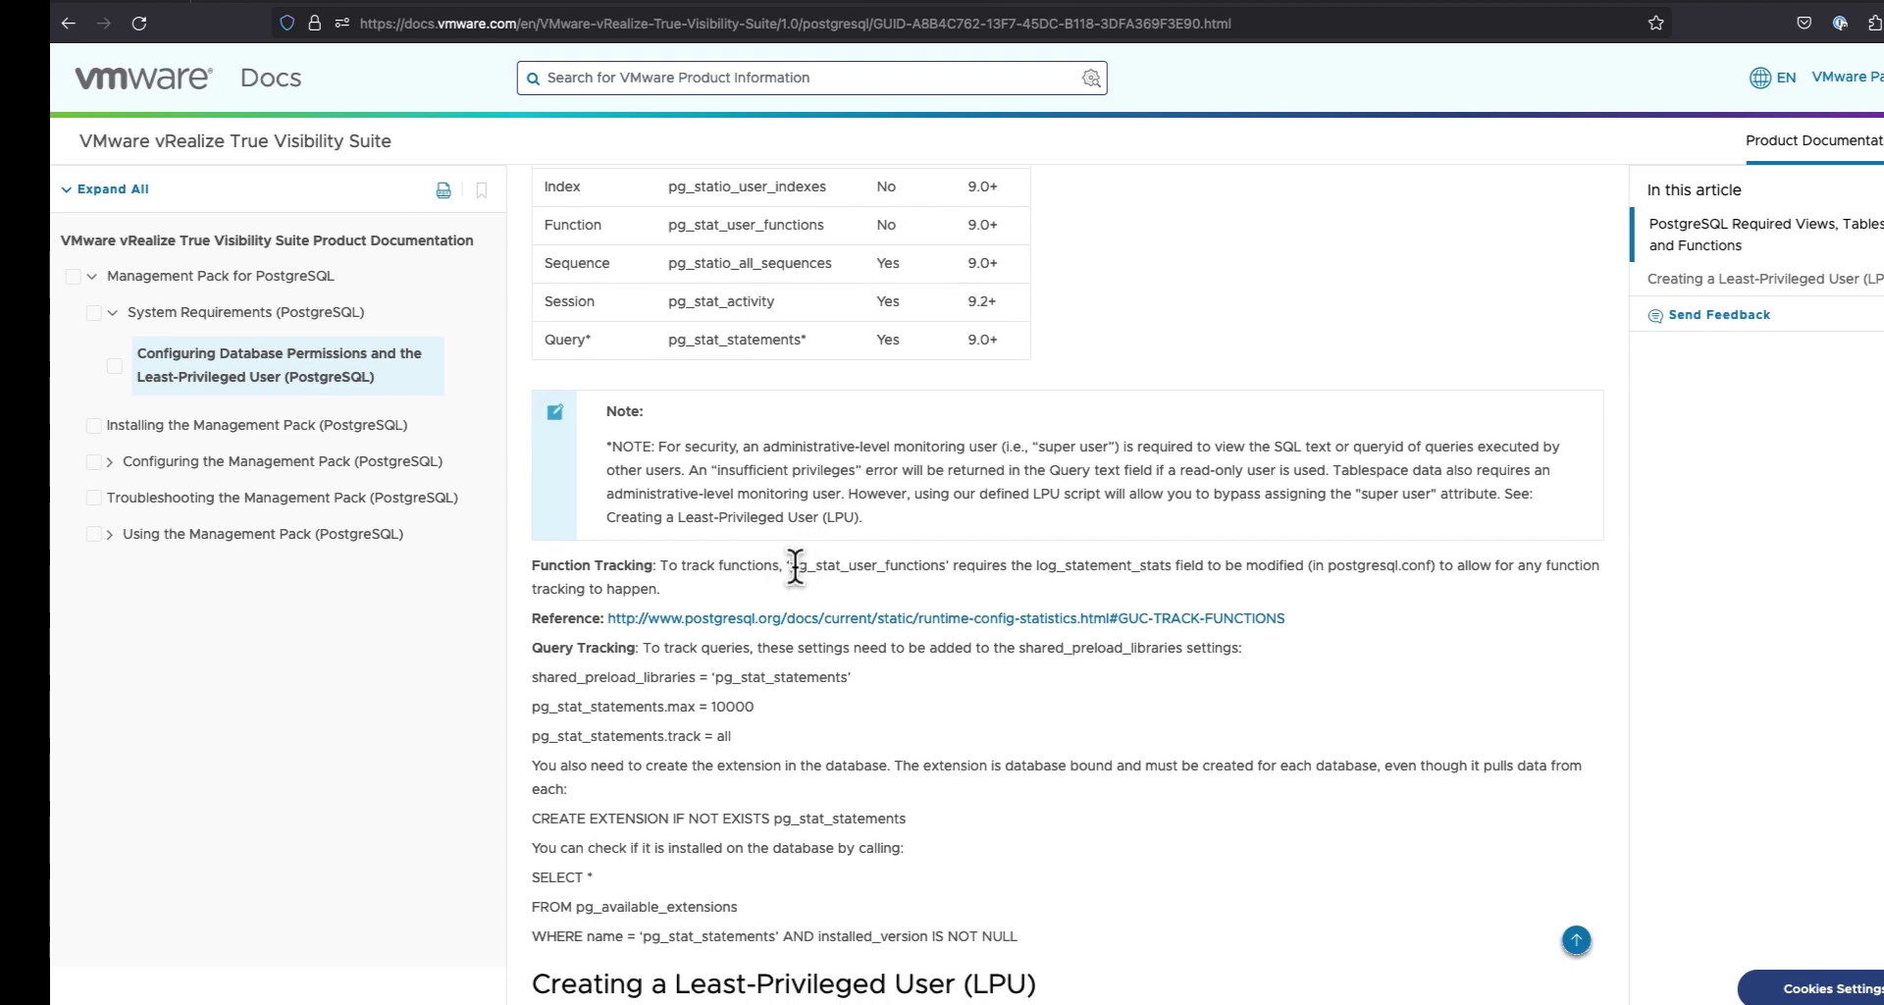
scroll(795, 567, "down", 1)
scroll(791, 579, "down", 1)
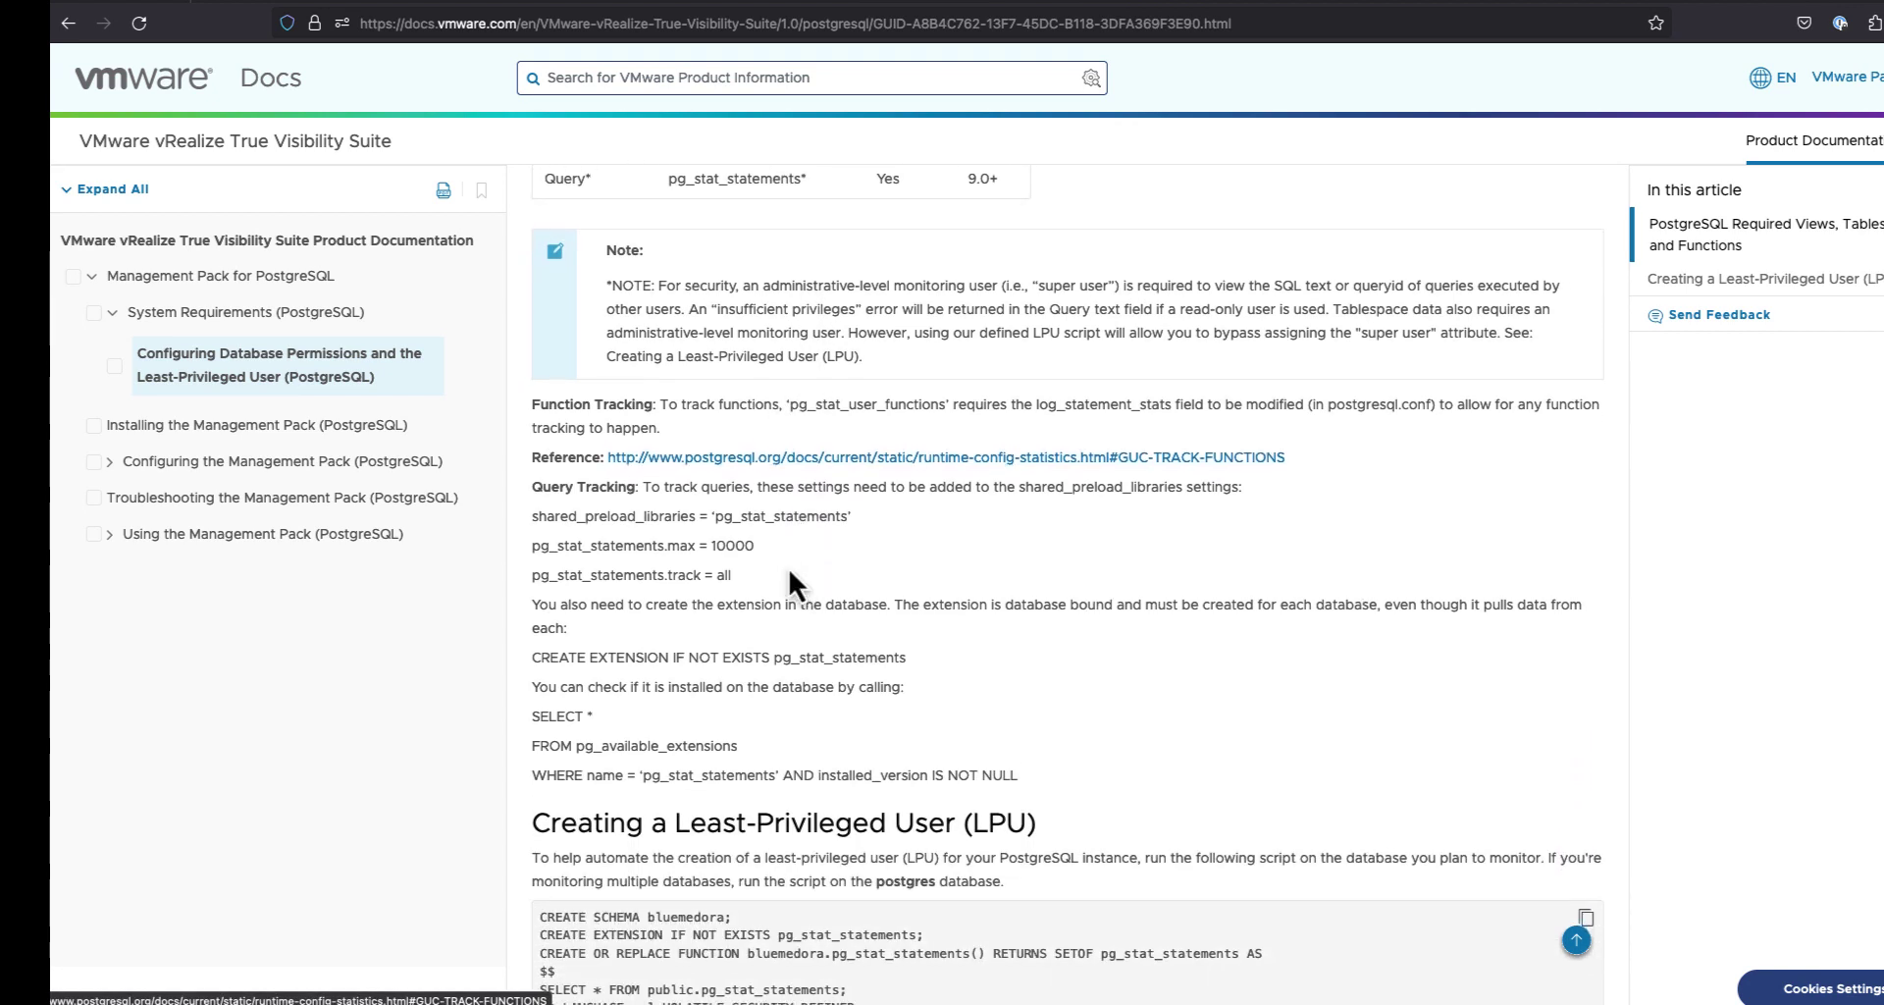
left_click_drag(531, 516, 724, 569)
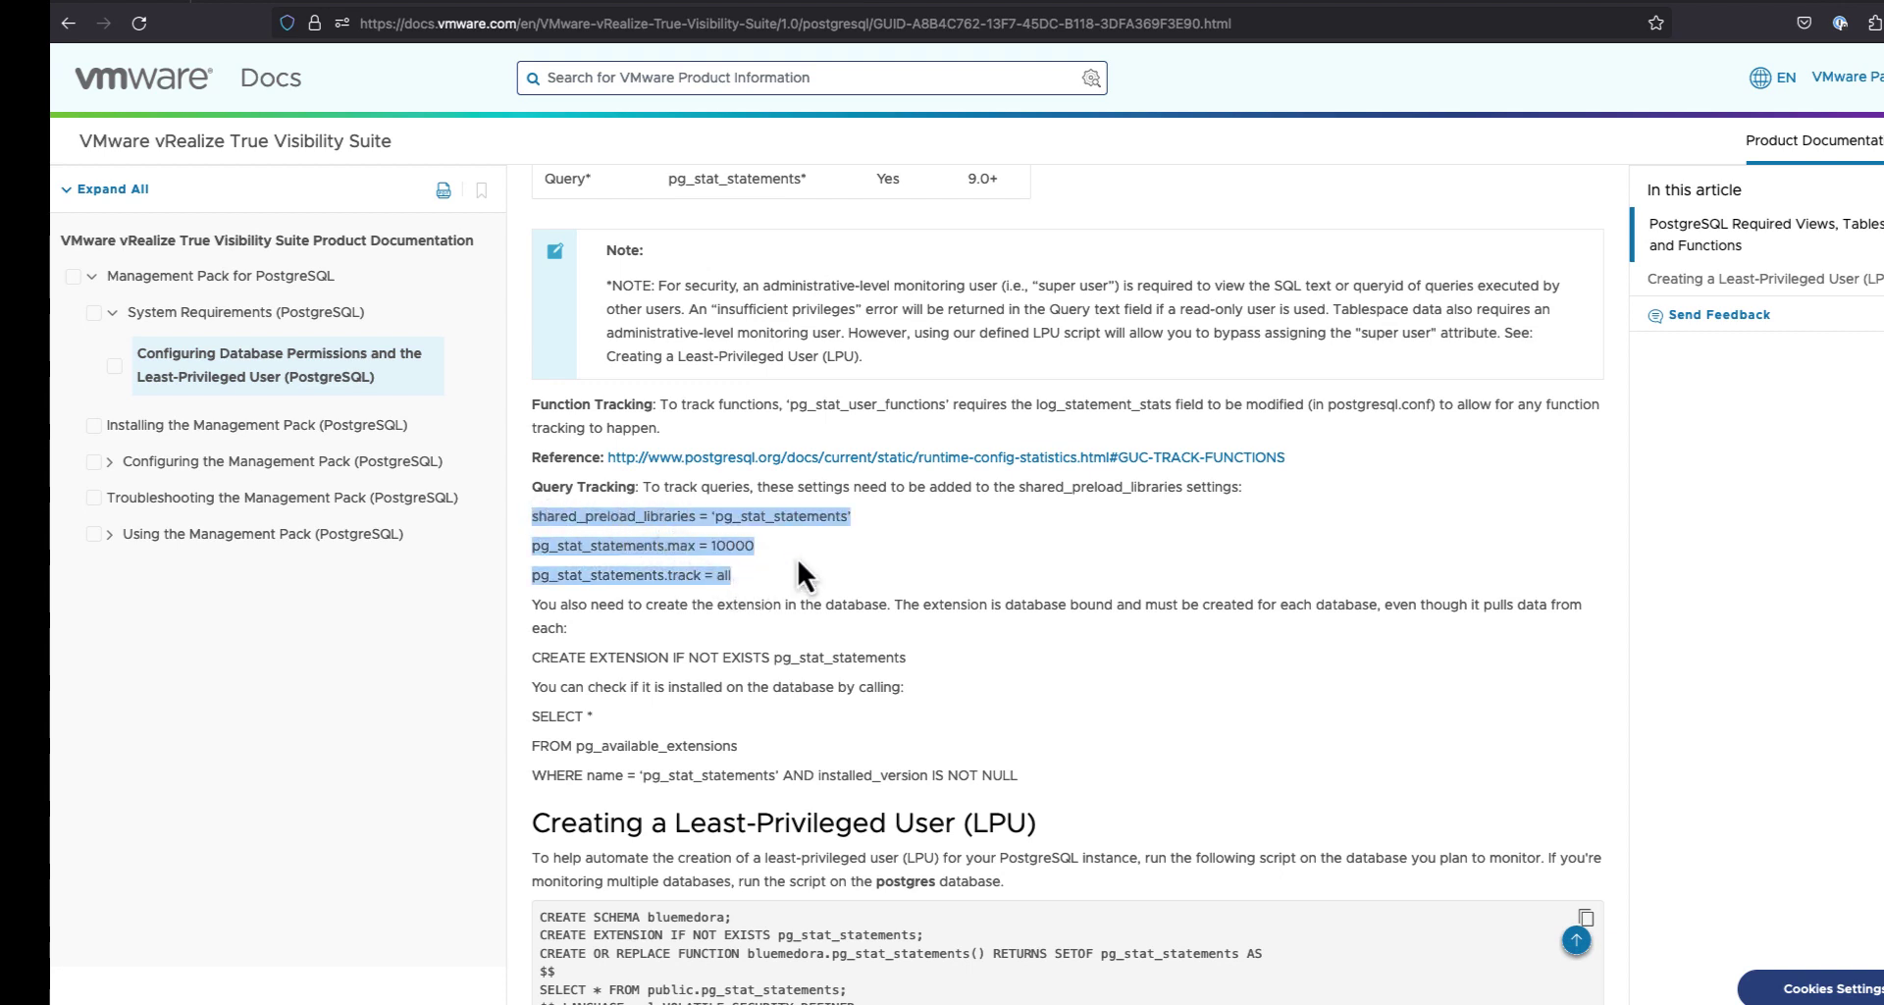
Step: Select the CREATE EXTENSION pg_stat_statements line and the query that checks the extension is installed
scroll(798, 563, "down", 2)
double_click(797, 532)
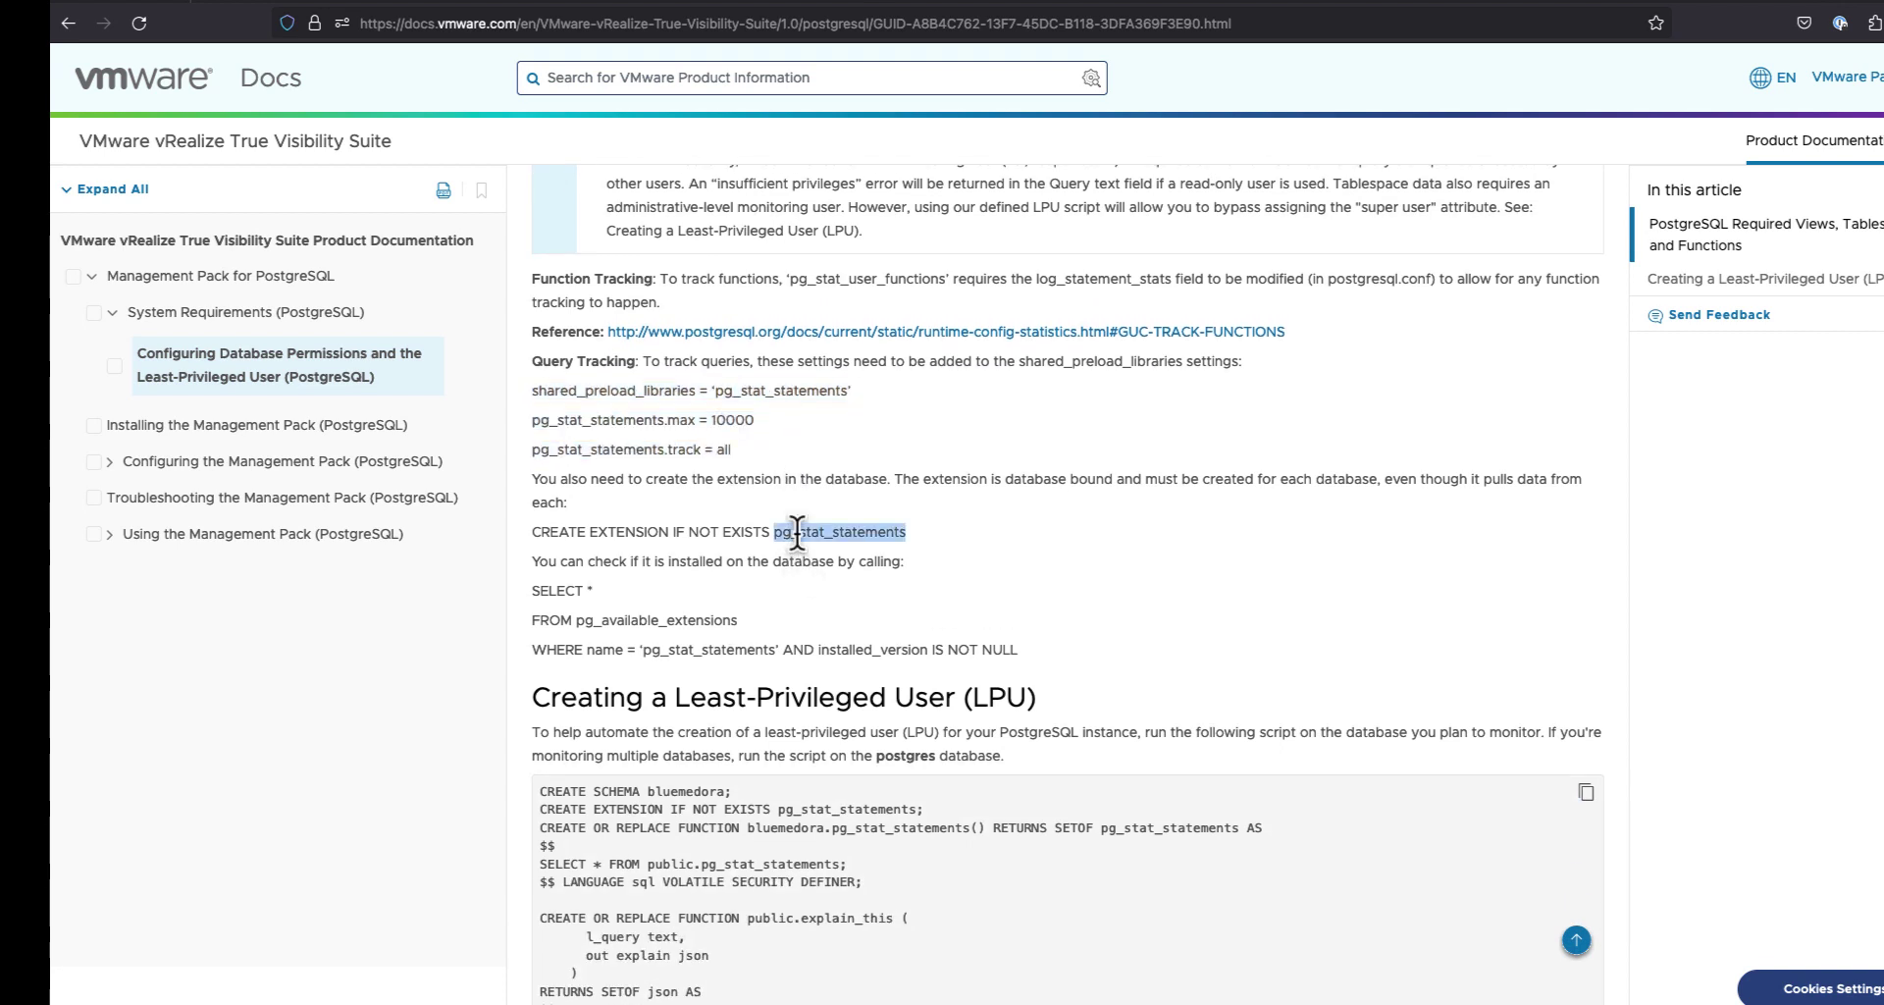
triple_click(798, 532)
scroll(798, 532, "down", 2)
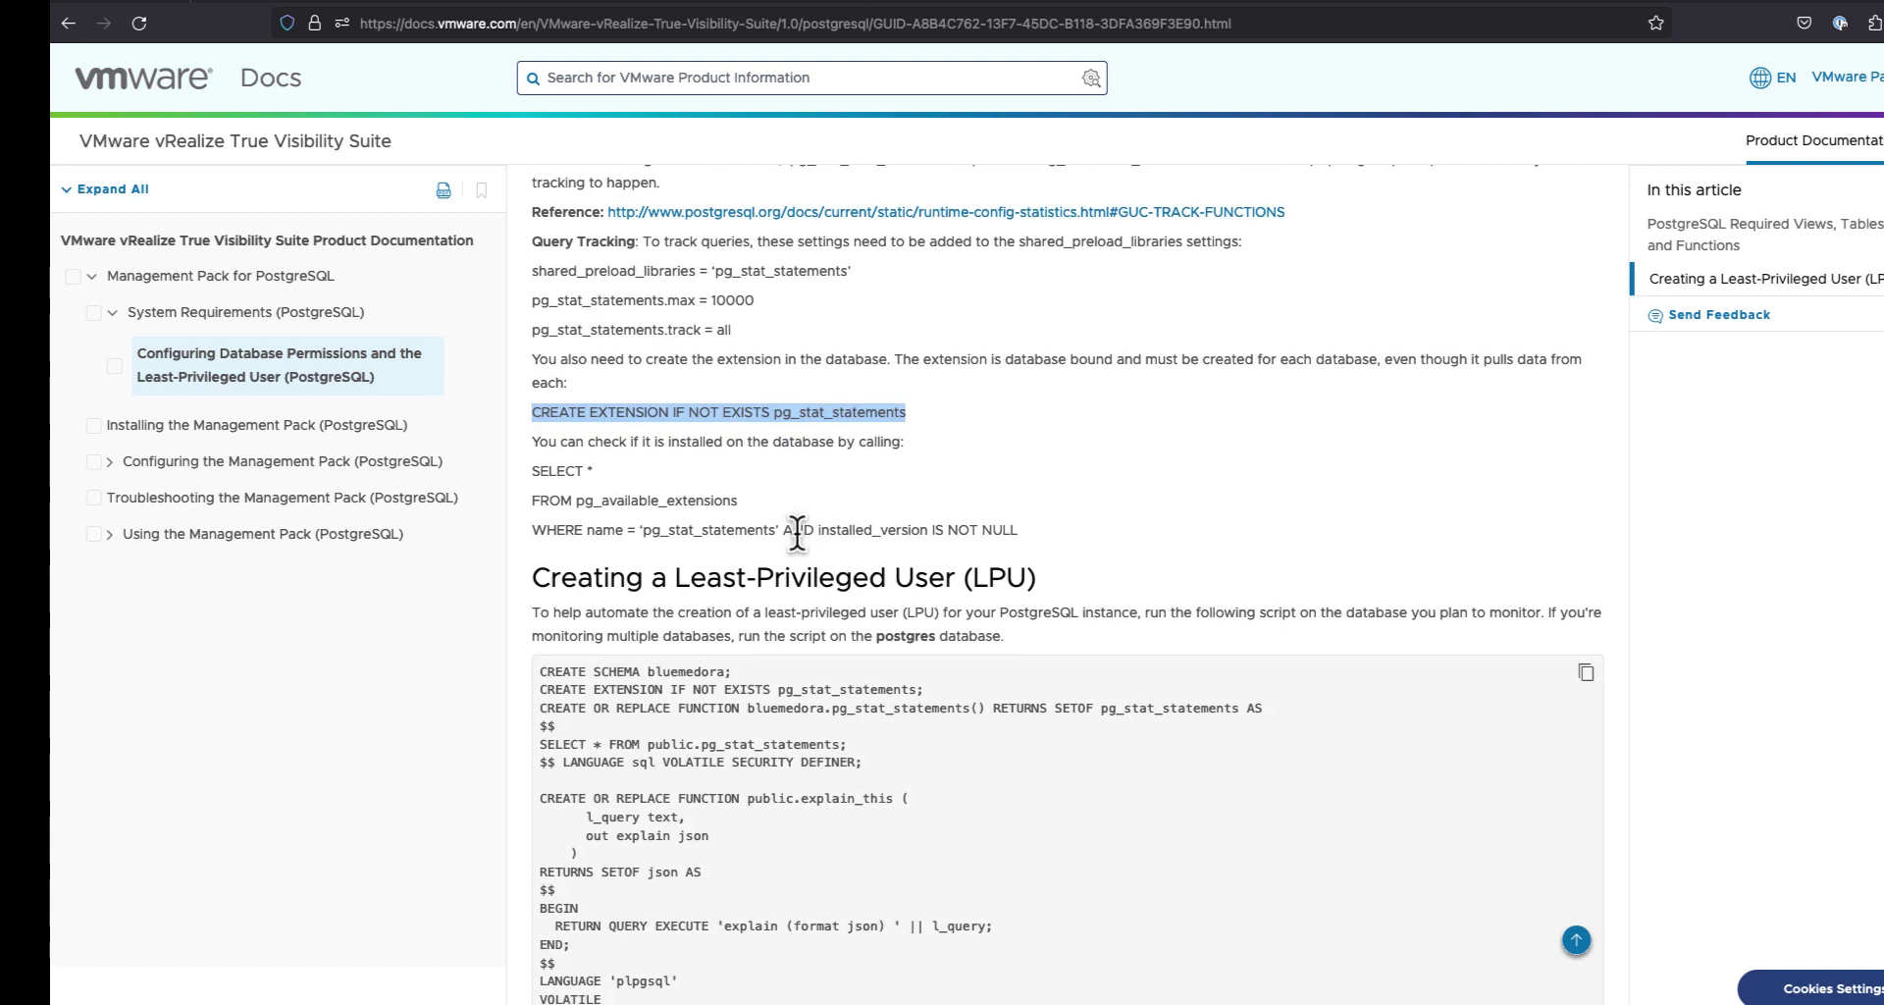
scroll(798, 535, "down", 1)
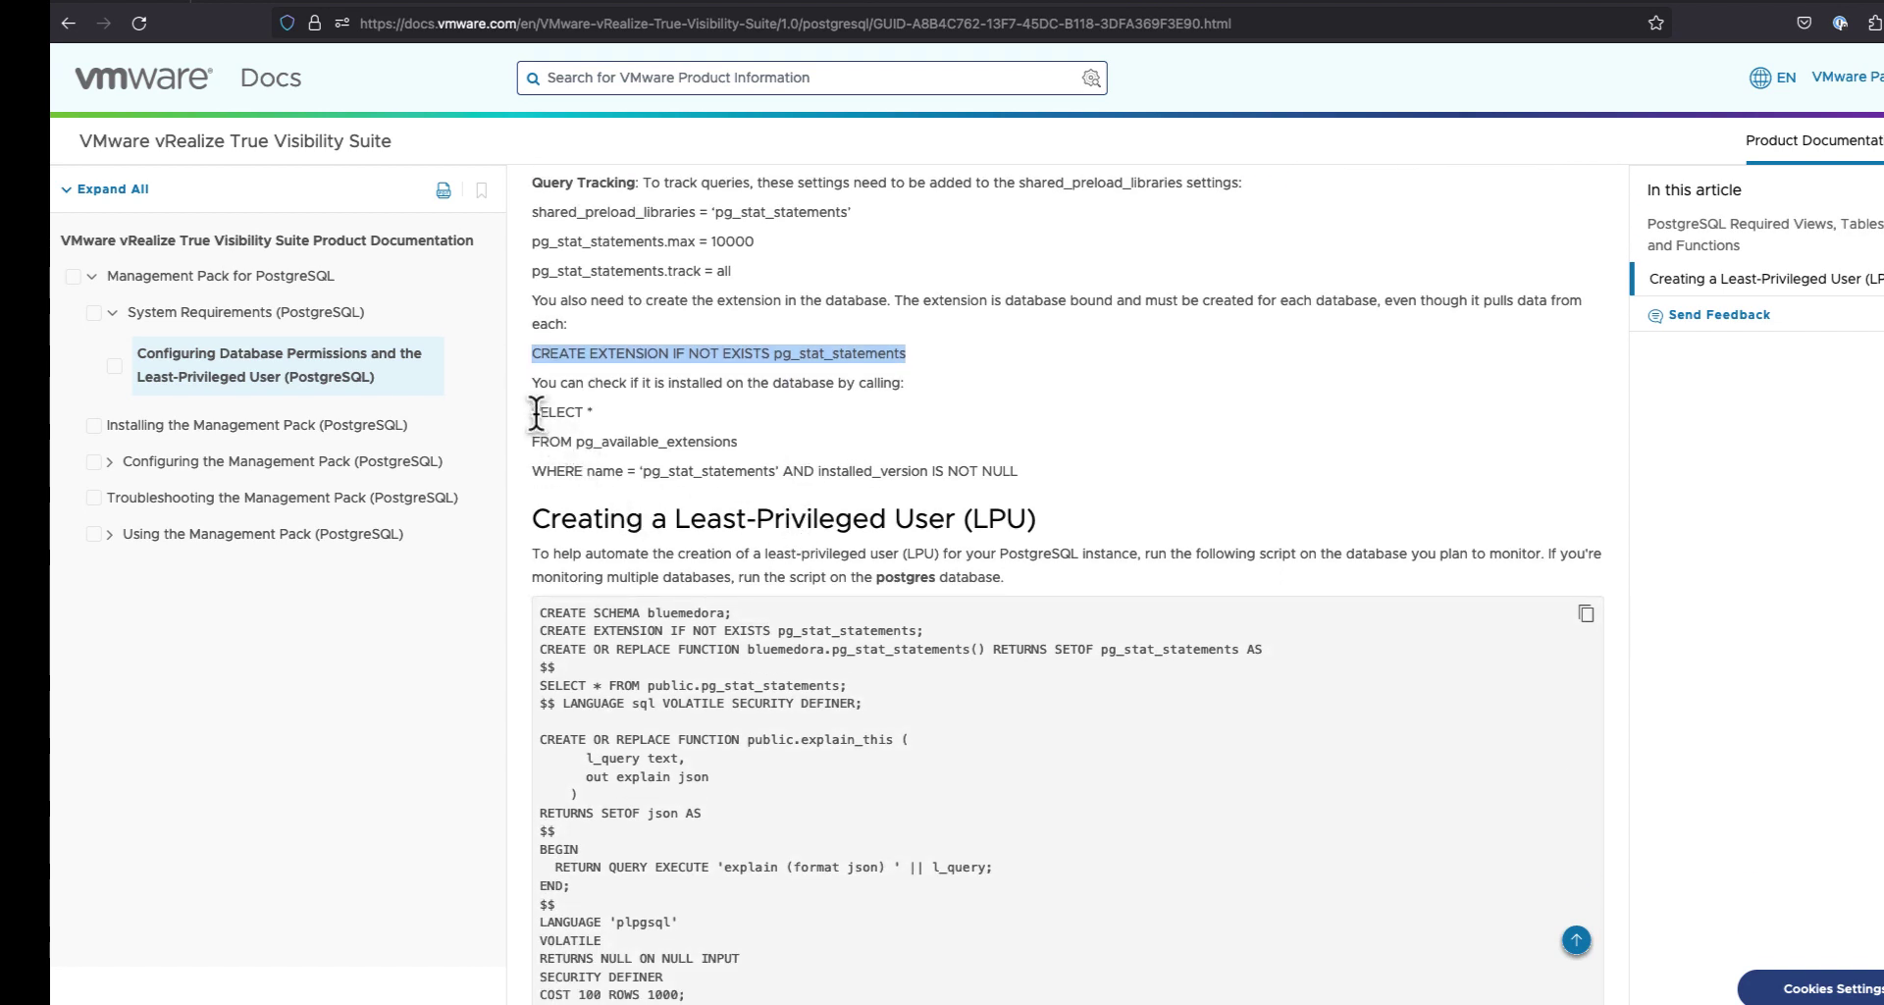
left_click_drag(538, 413, 1003, 472)
Step: Highlight the advice to run on the postgres database, then scroll into the LPU script
scroll(785, 463, "down", 2)
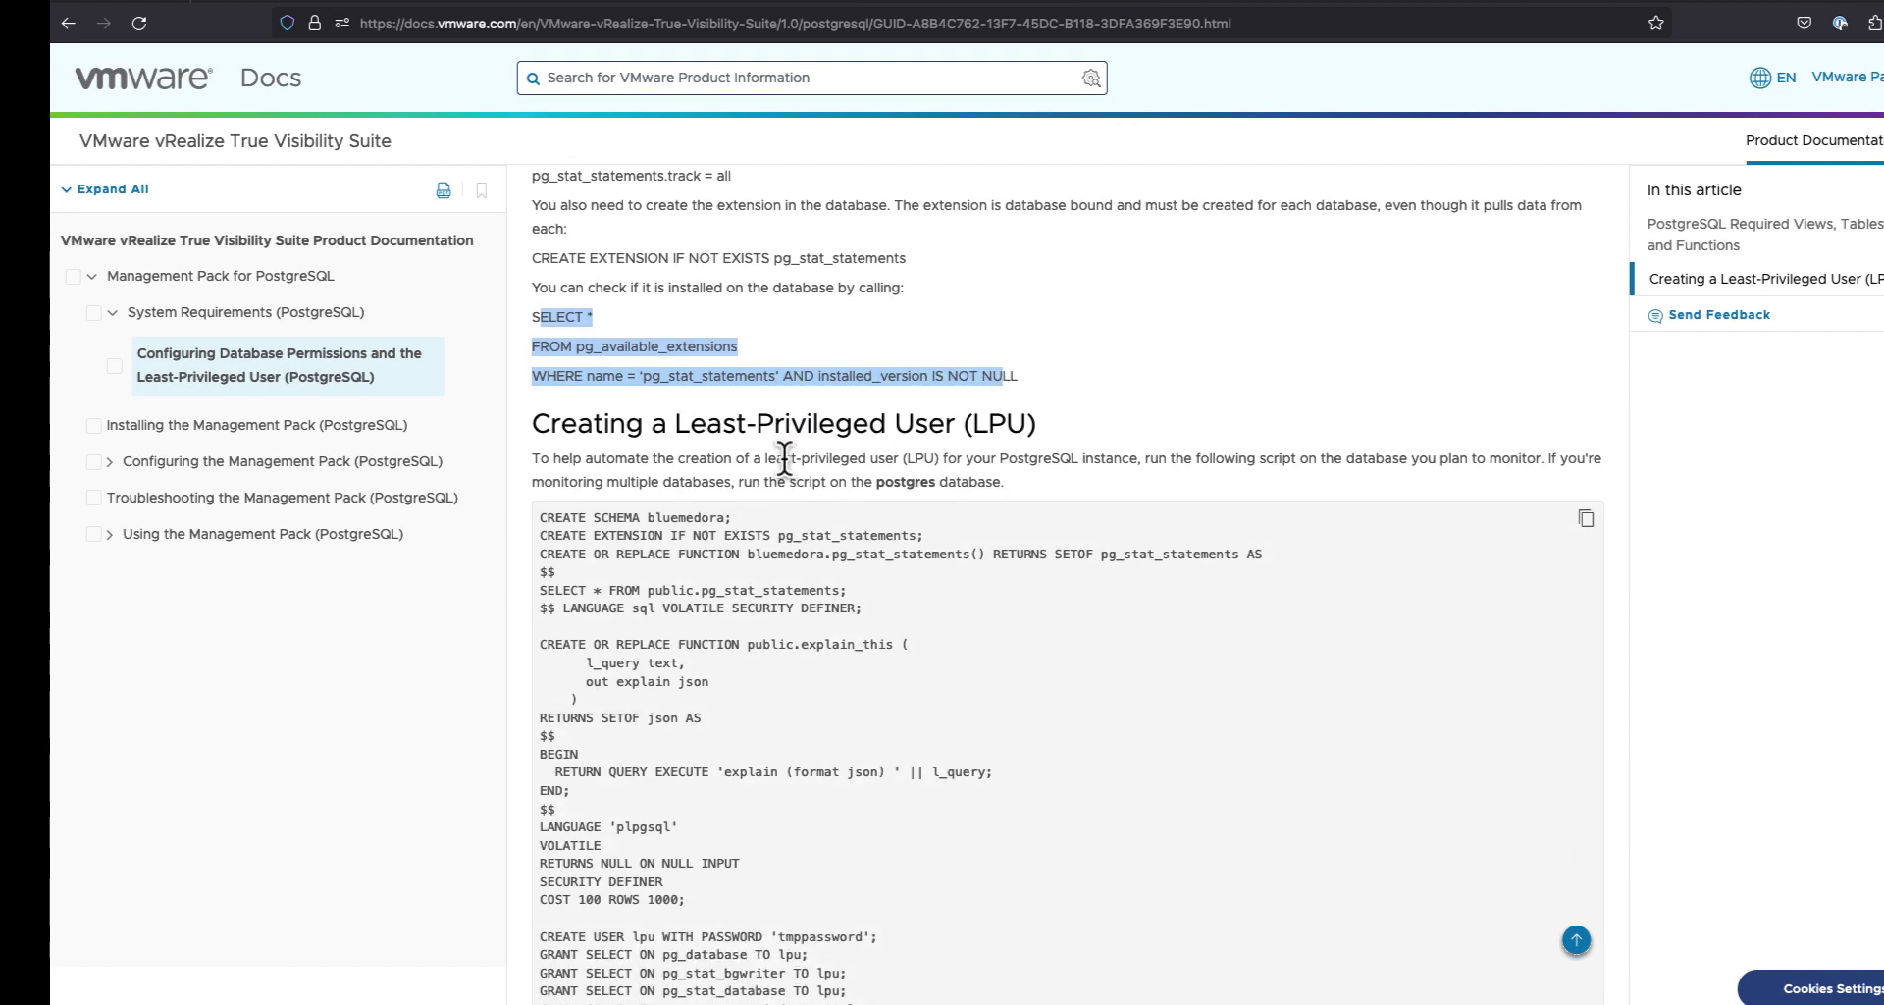
scroll(786, 462, "down", 1)
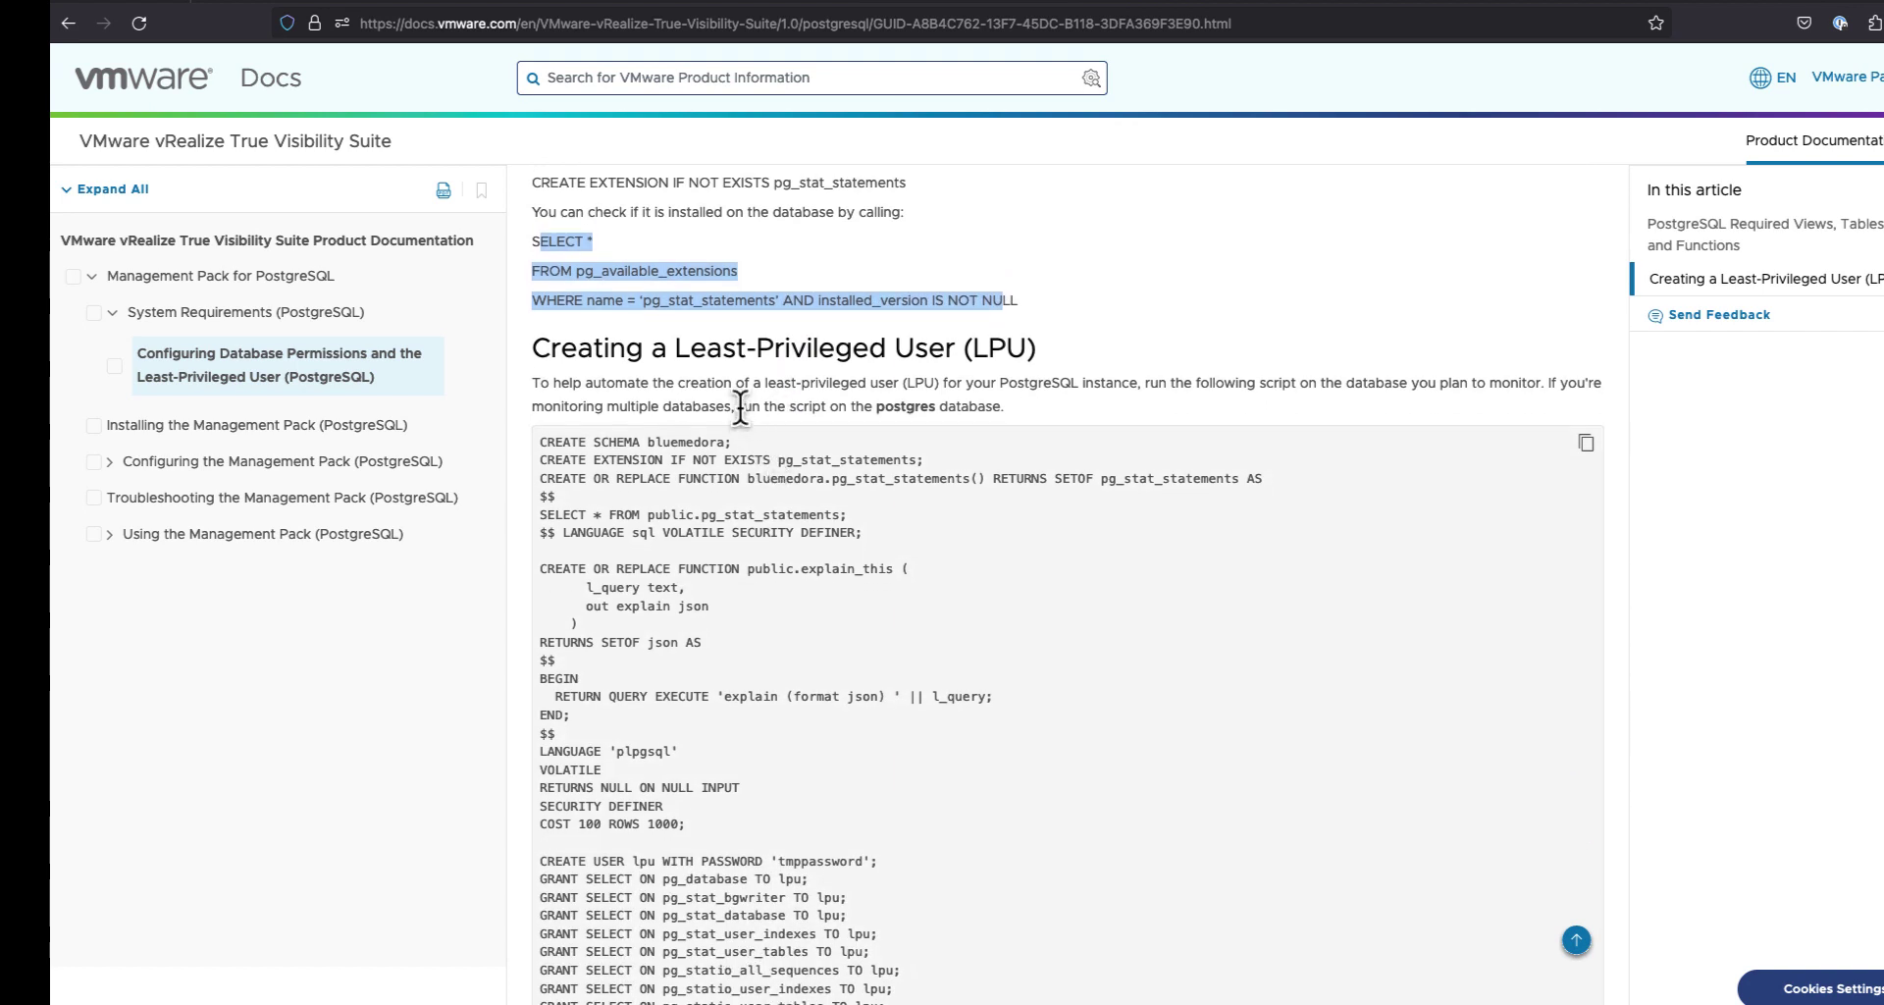
left_click_drag(741, 406, 996, 408)
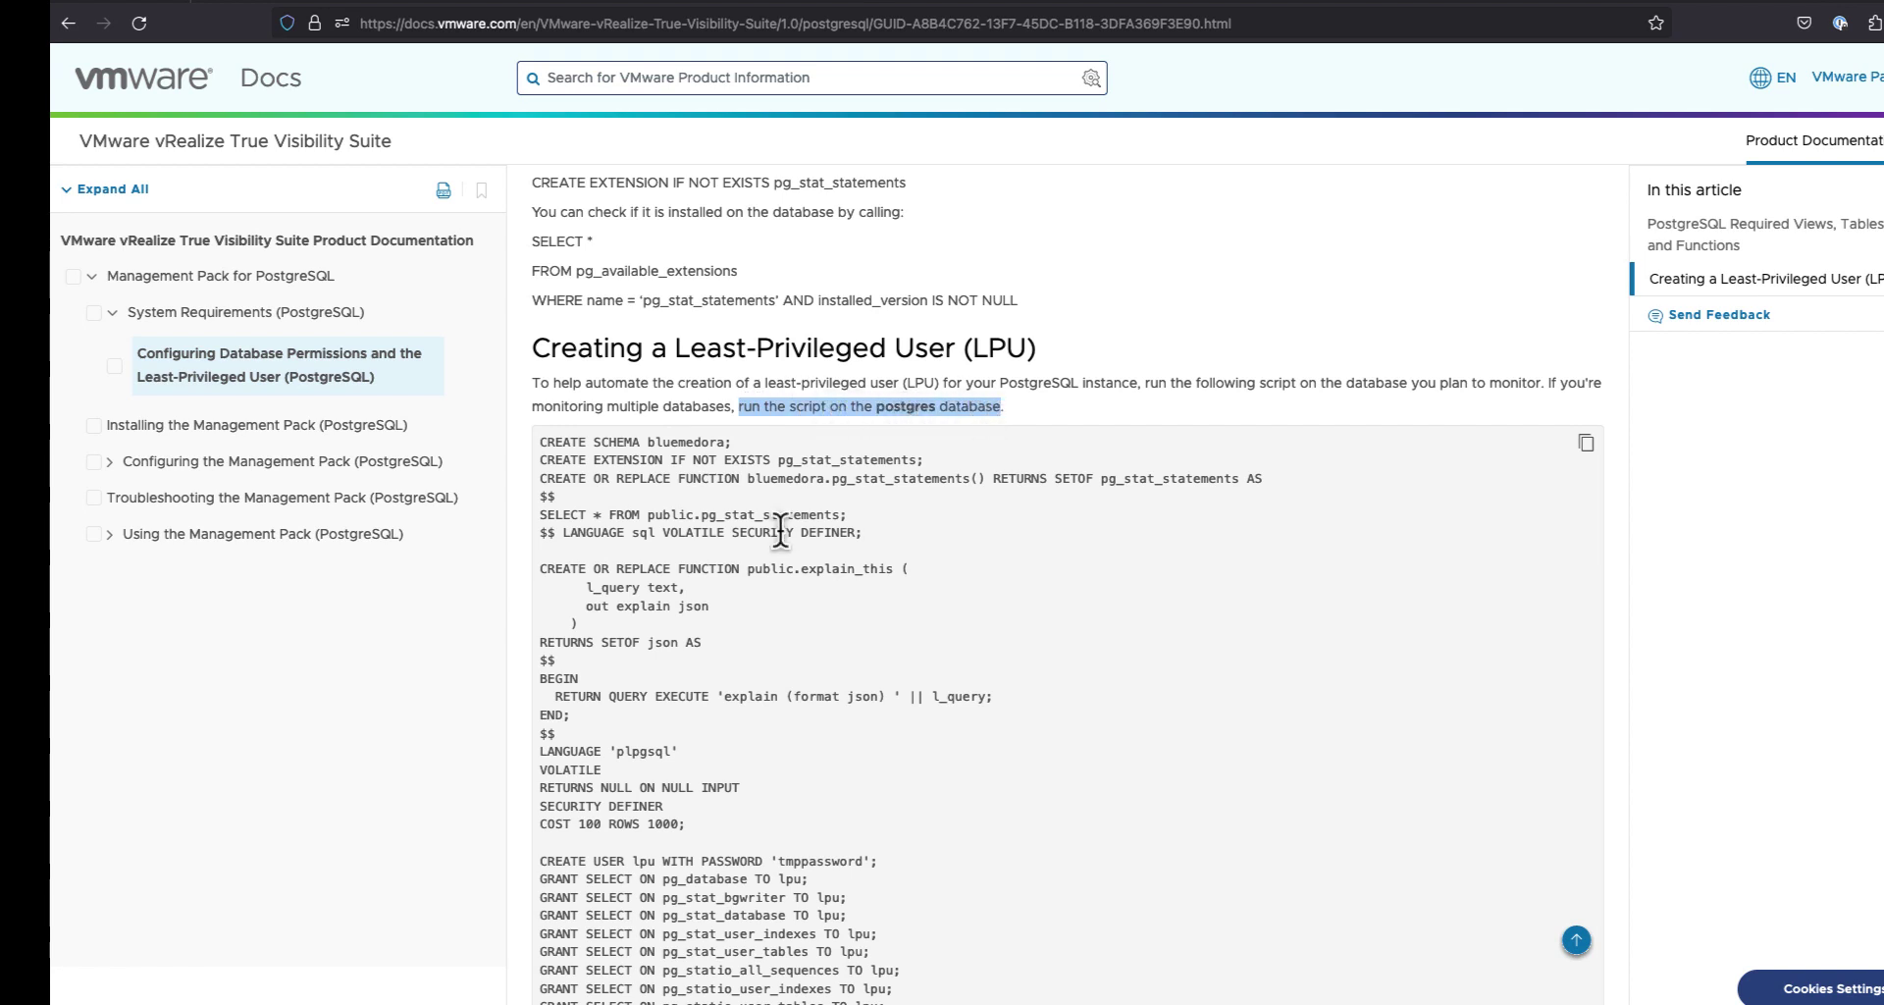
scroll(775, 546, "down", 2)
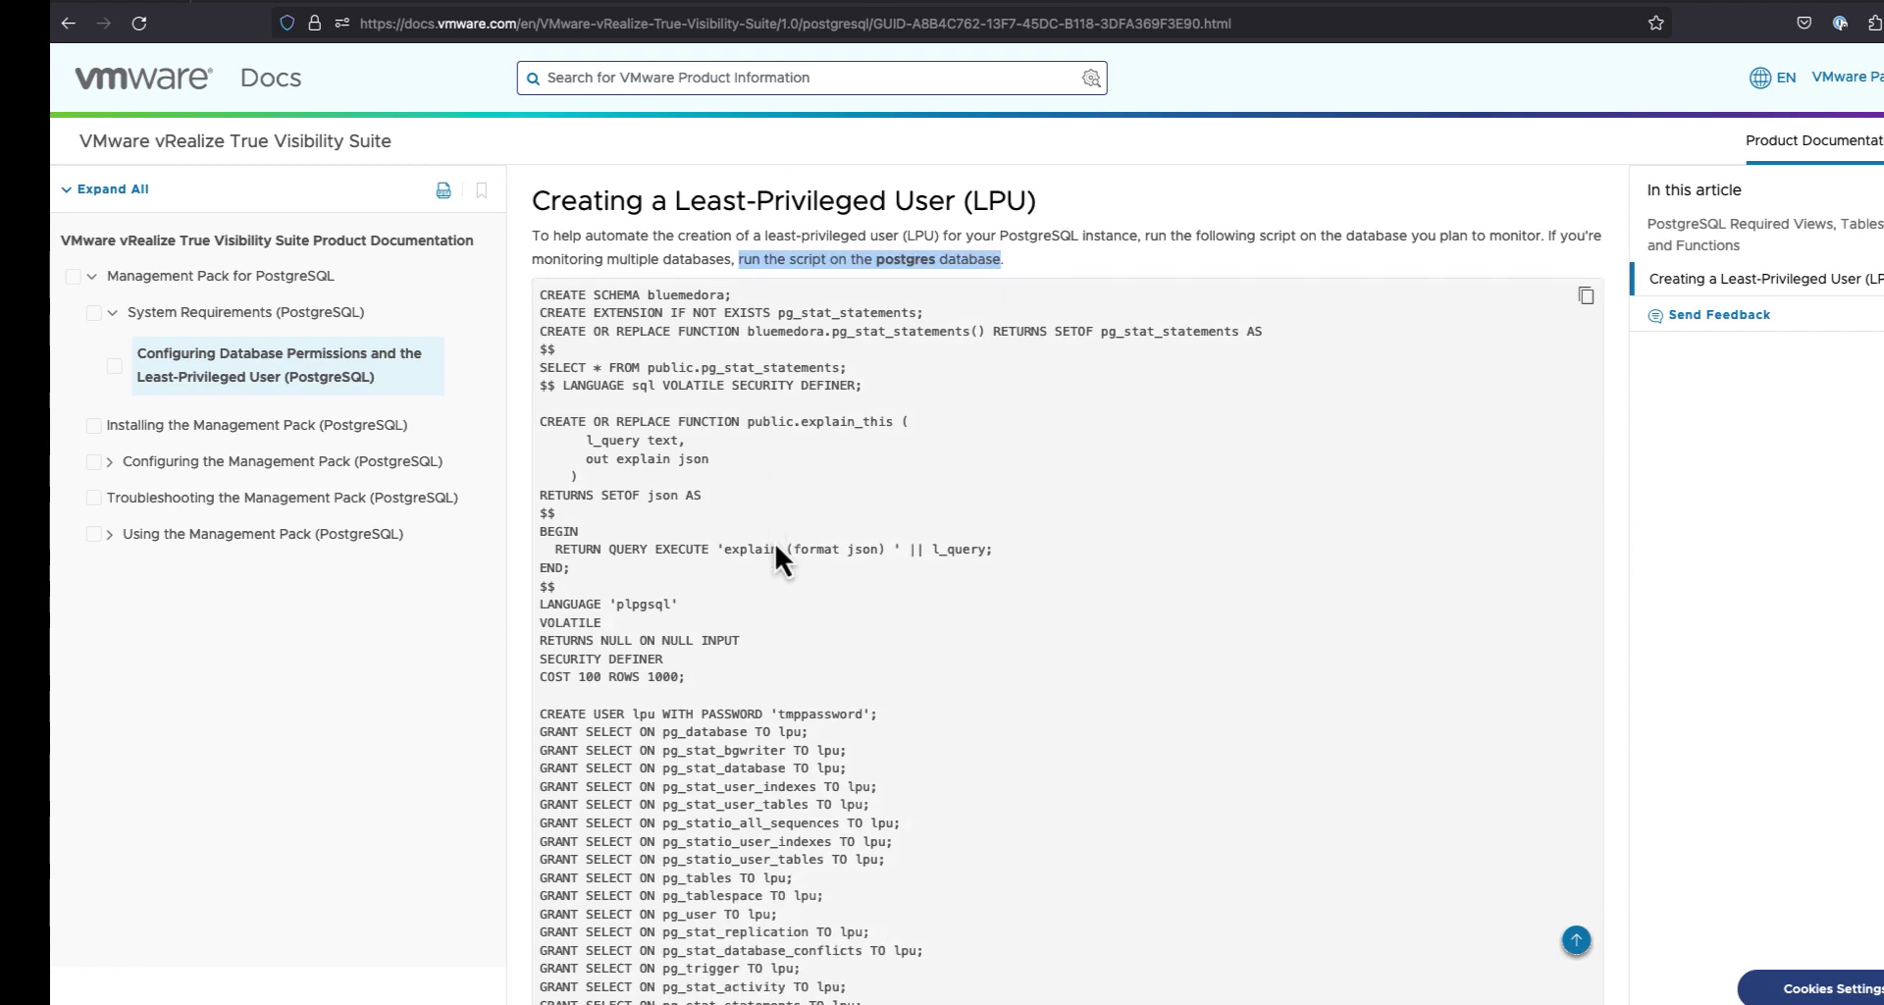
scroll(775, 543, "down", 3)
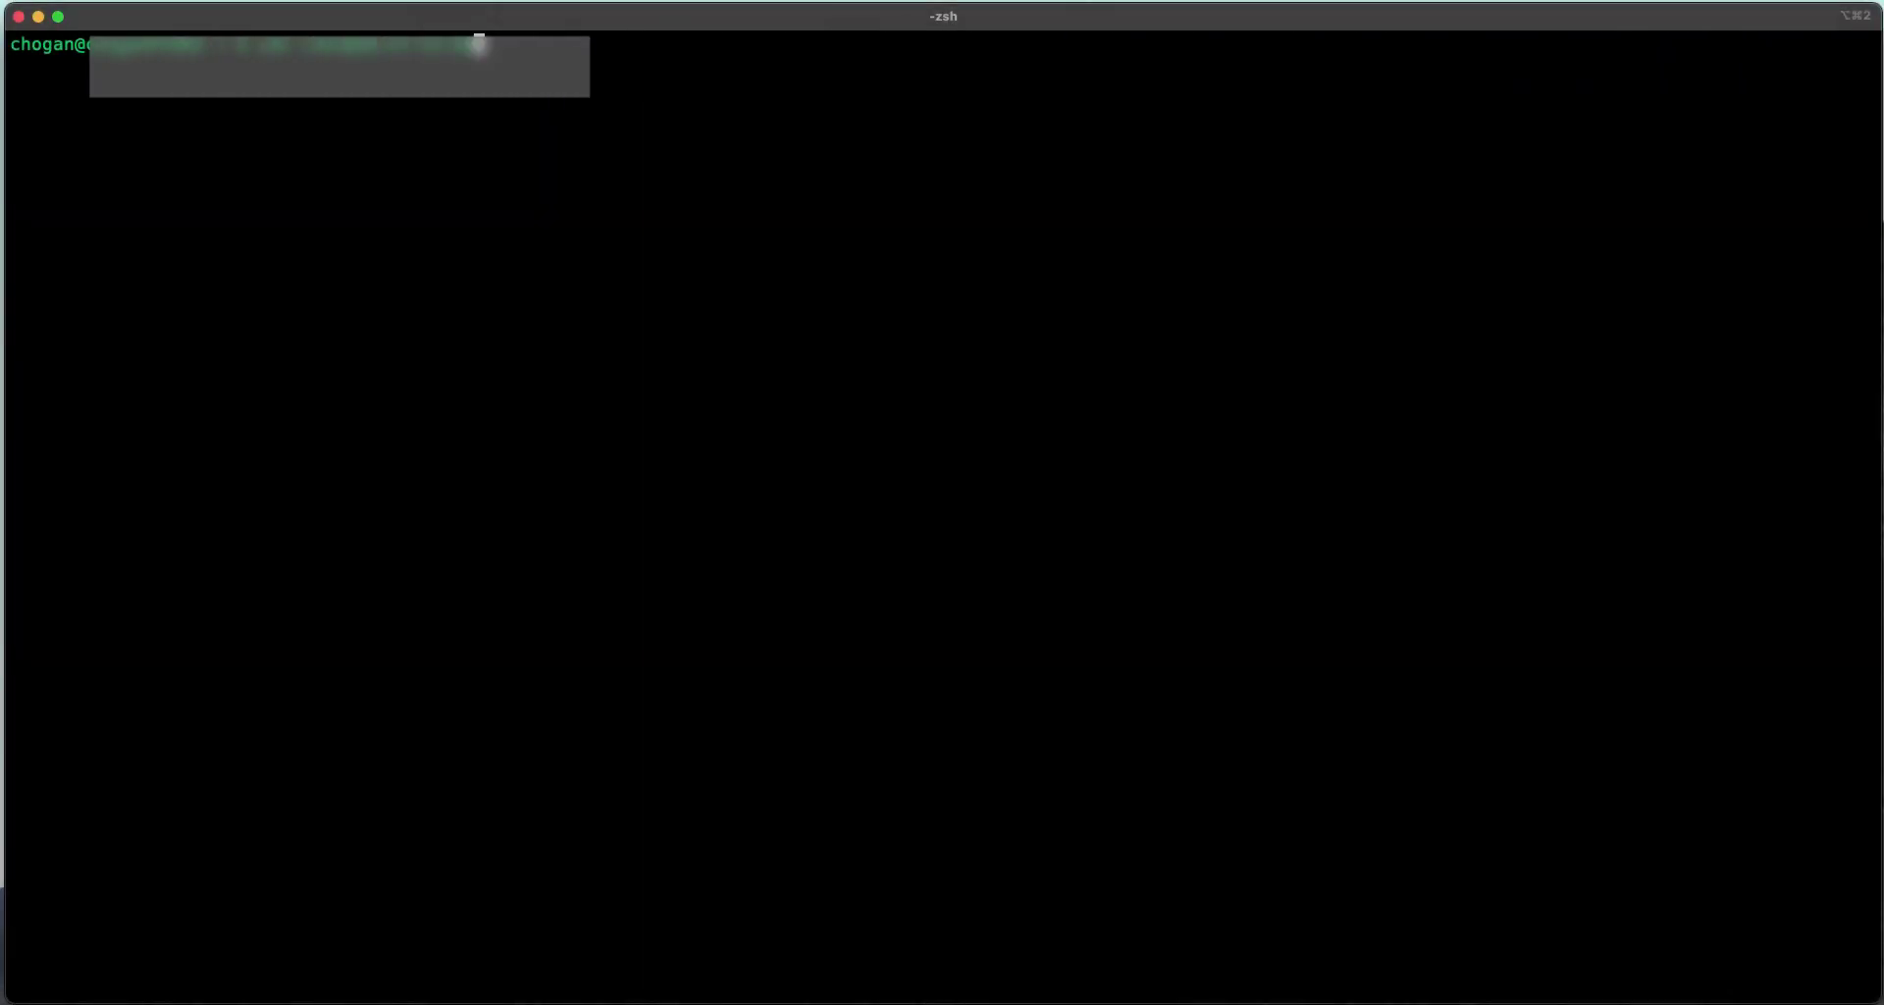
Step: SSH into the simple-pg server and change to /opt/vmware/dbaas/data-mount/data
key("Return")
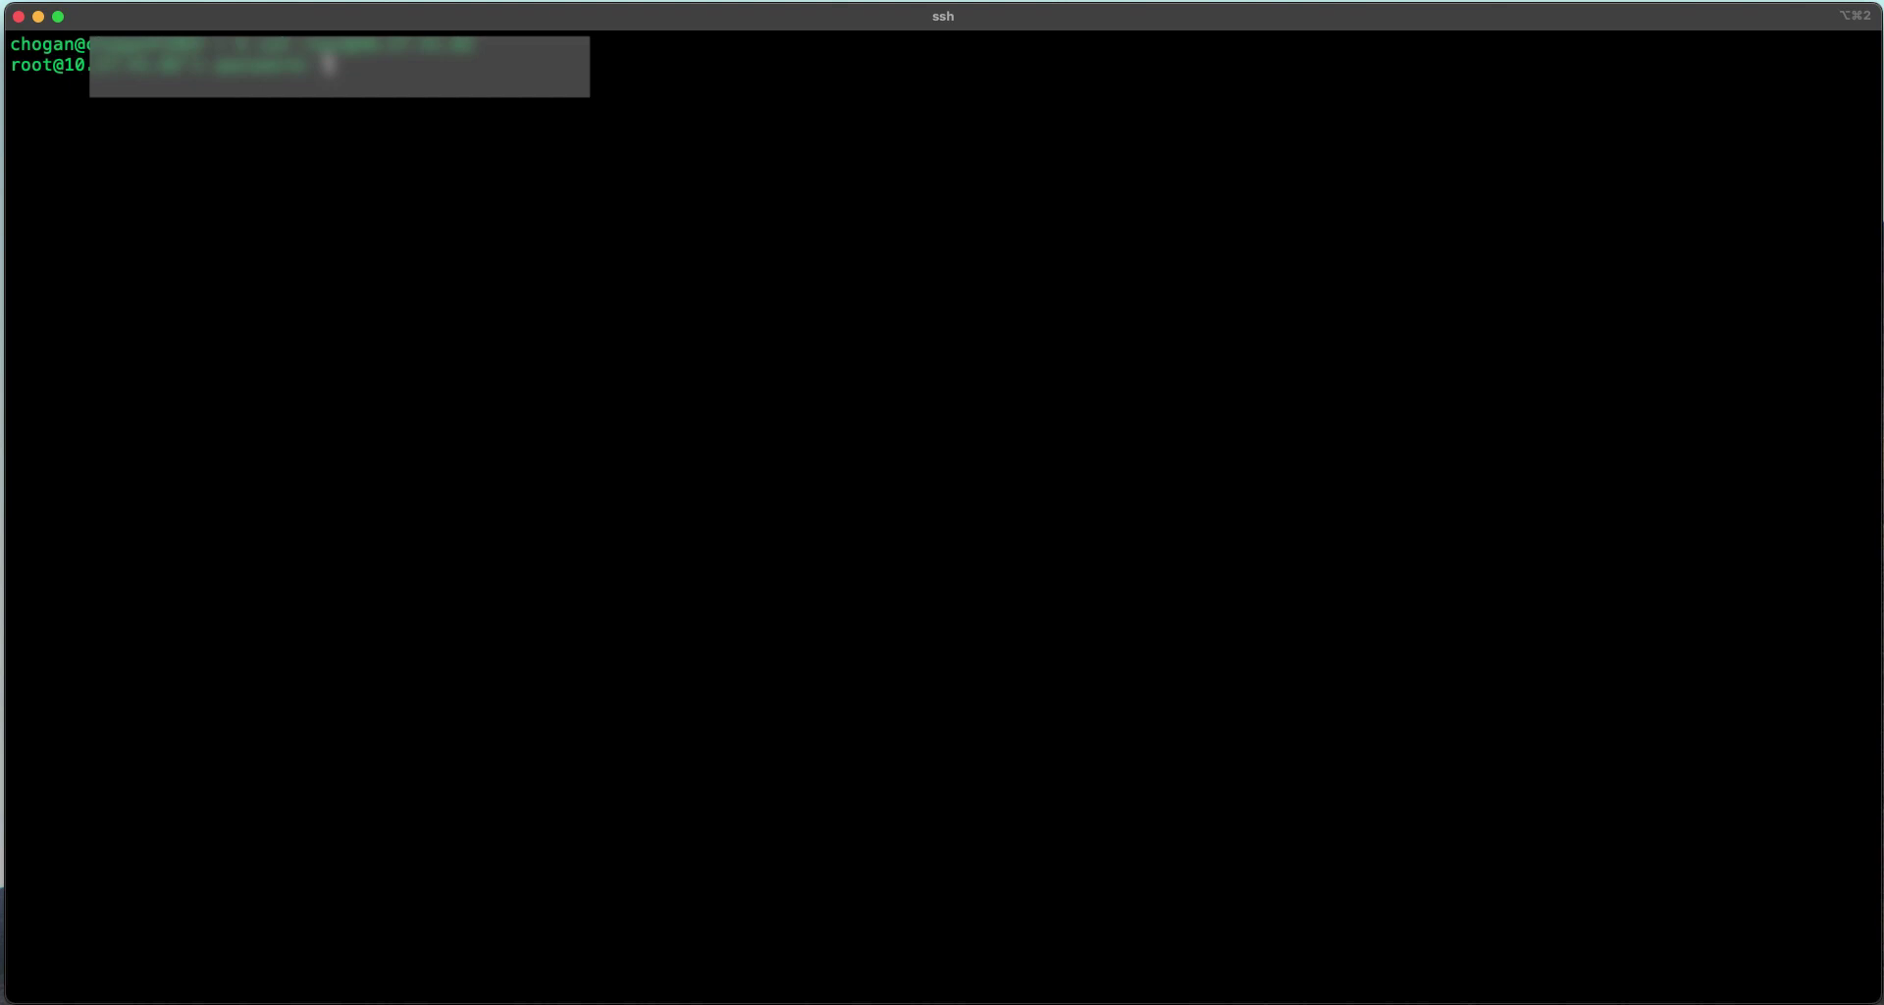
key("Return")
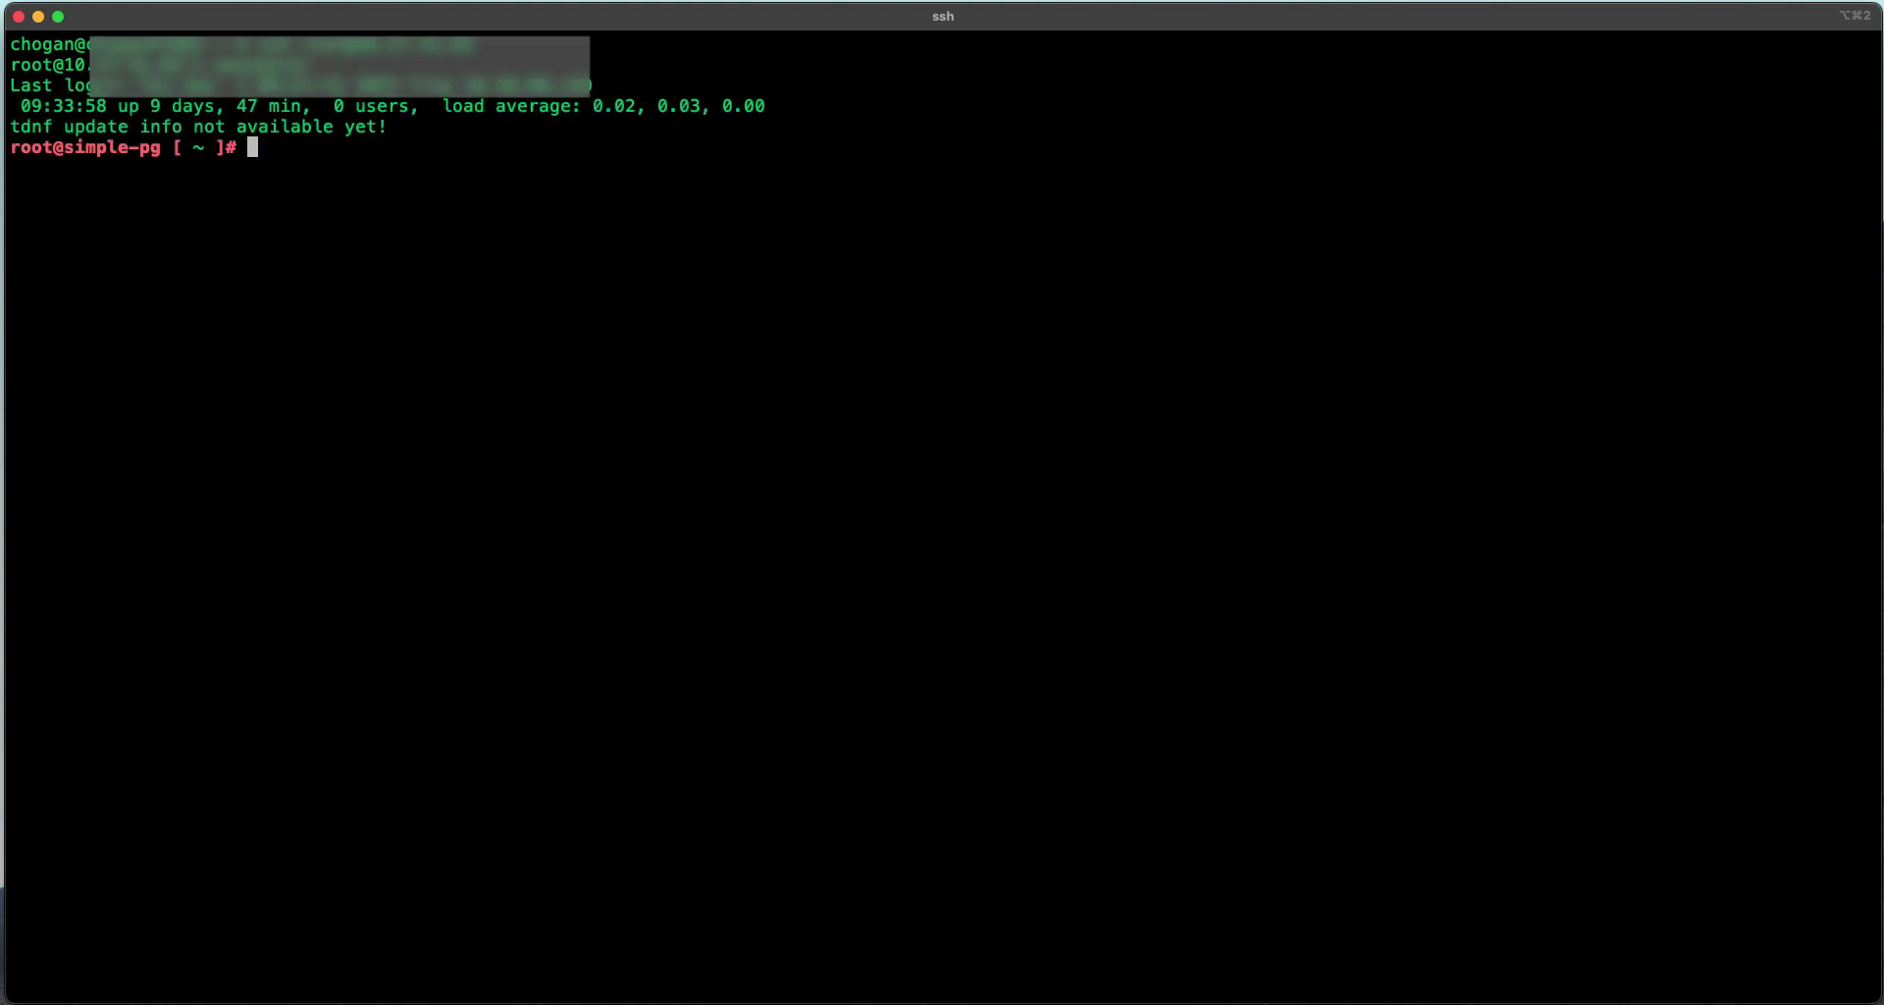
type("cd /opt/vmwa")
key("Tab")
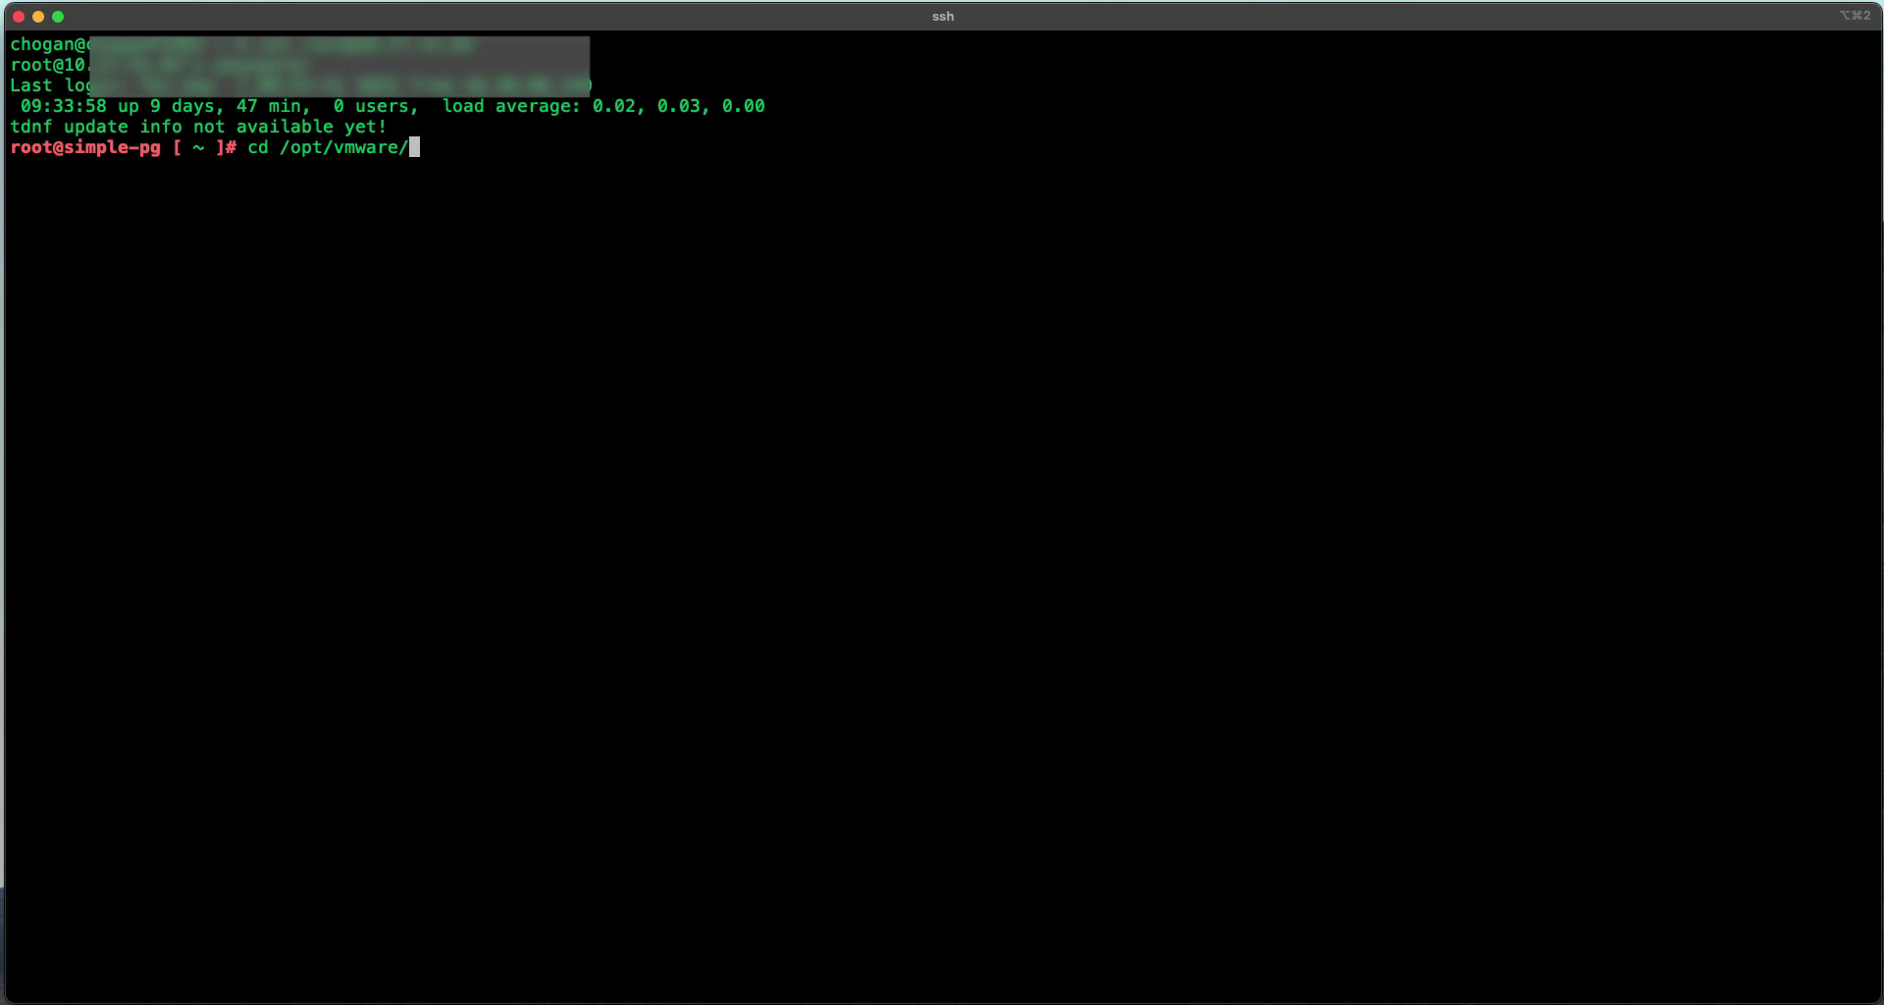
type("dba")
key("Tab")
type("data")
key("Tab")
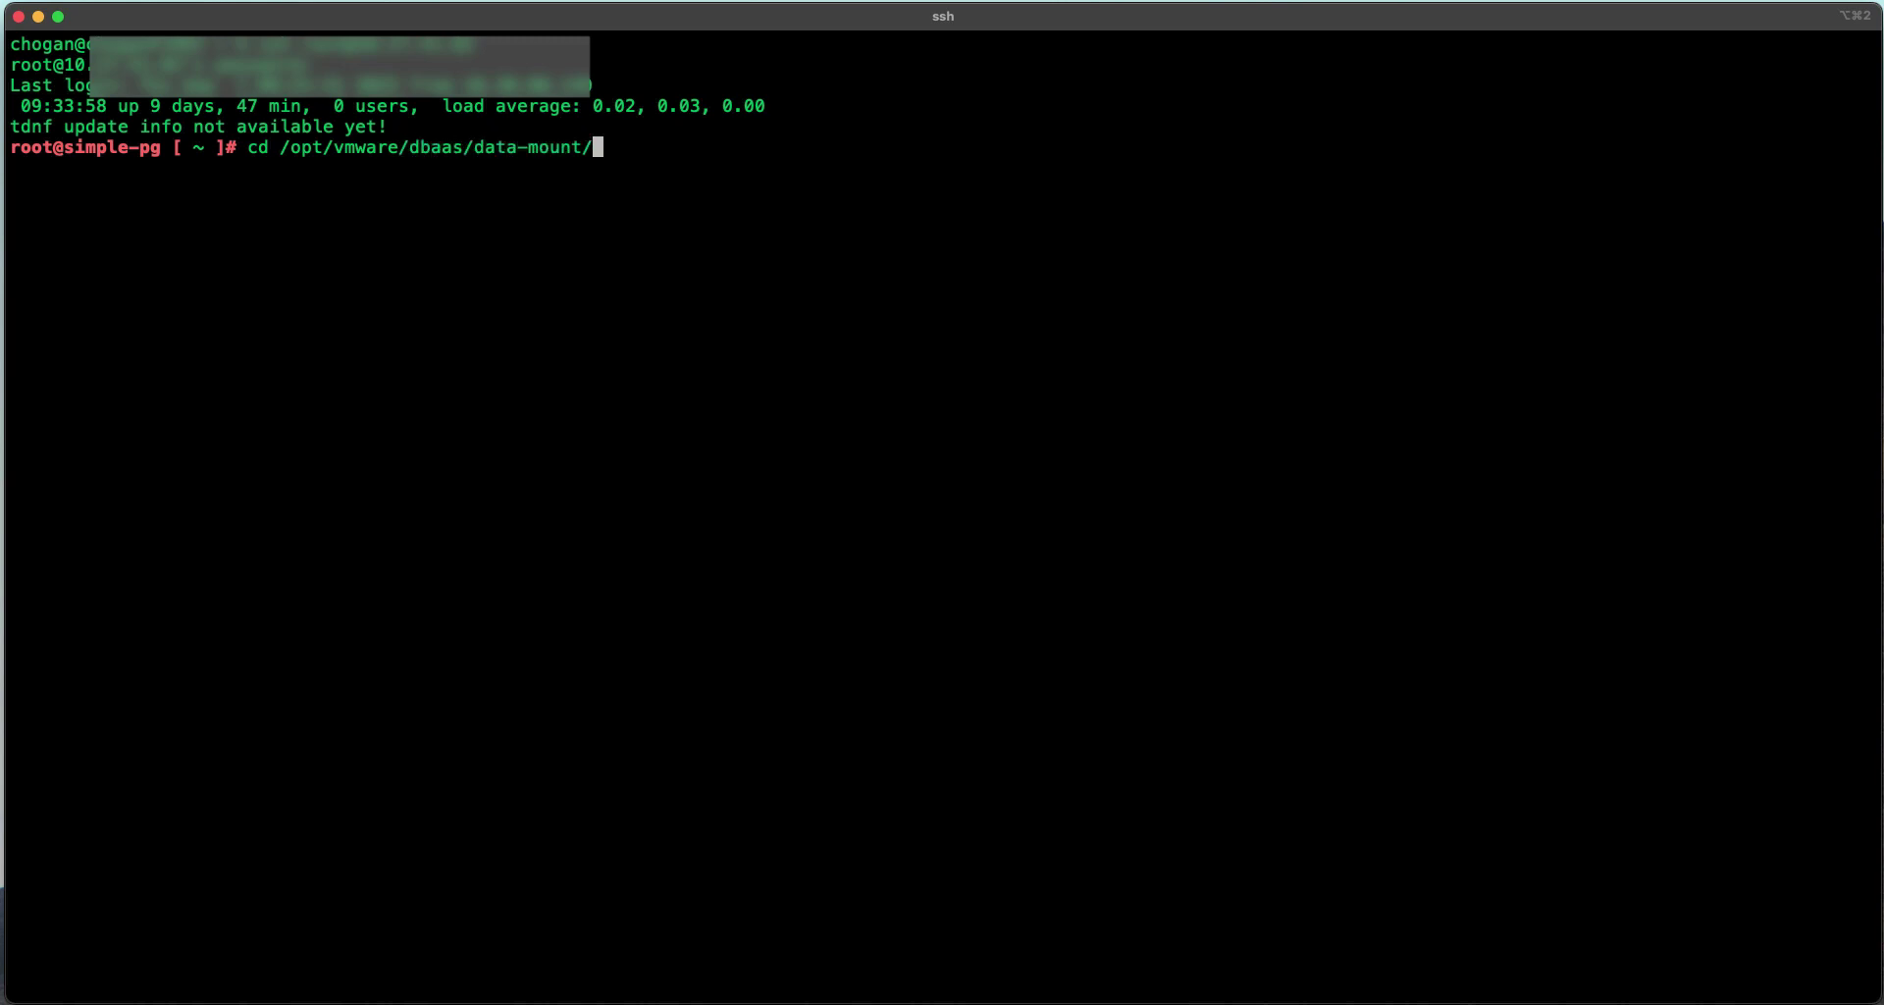
type("data")
key("Return")
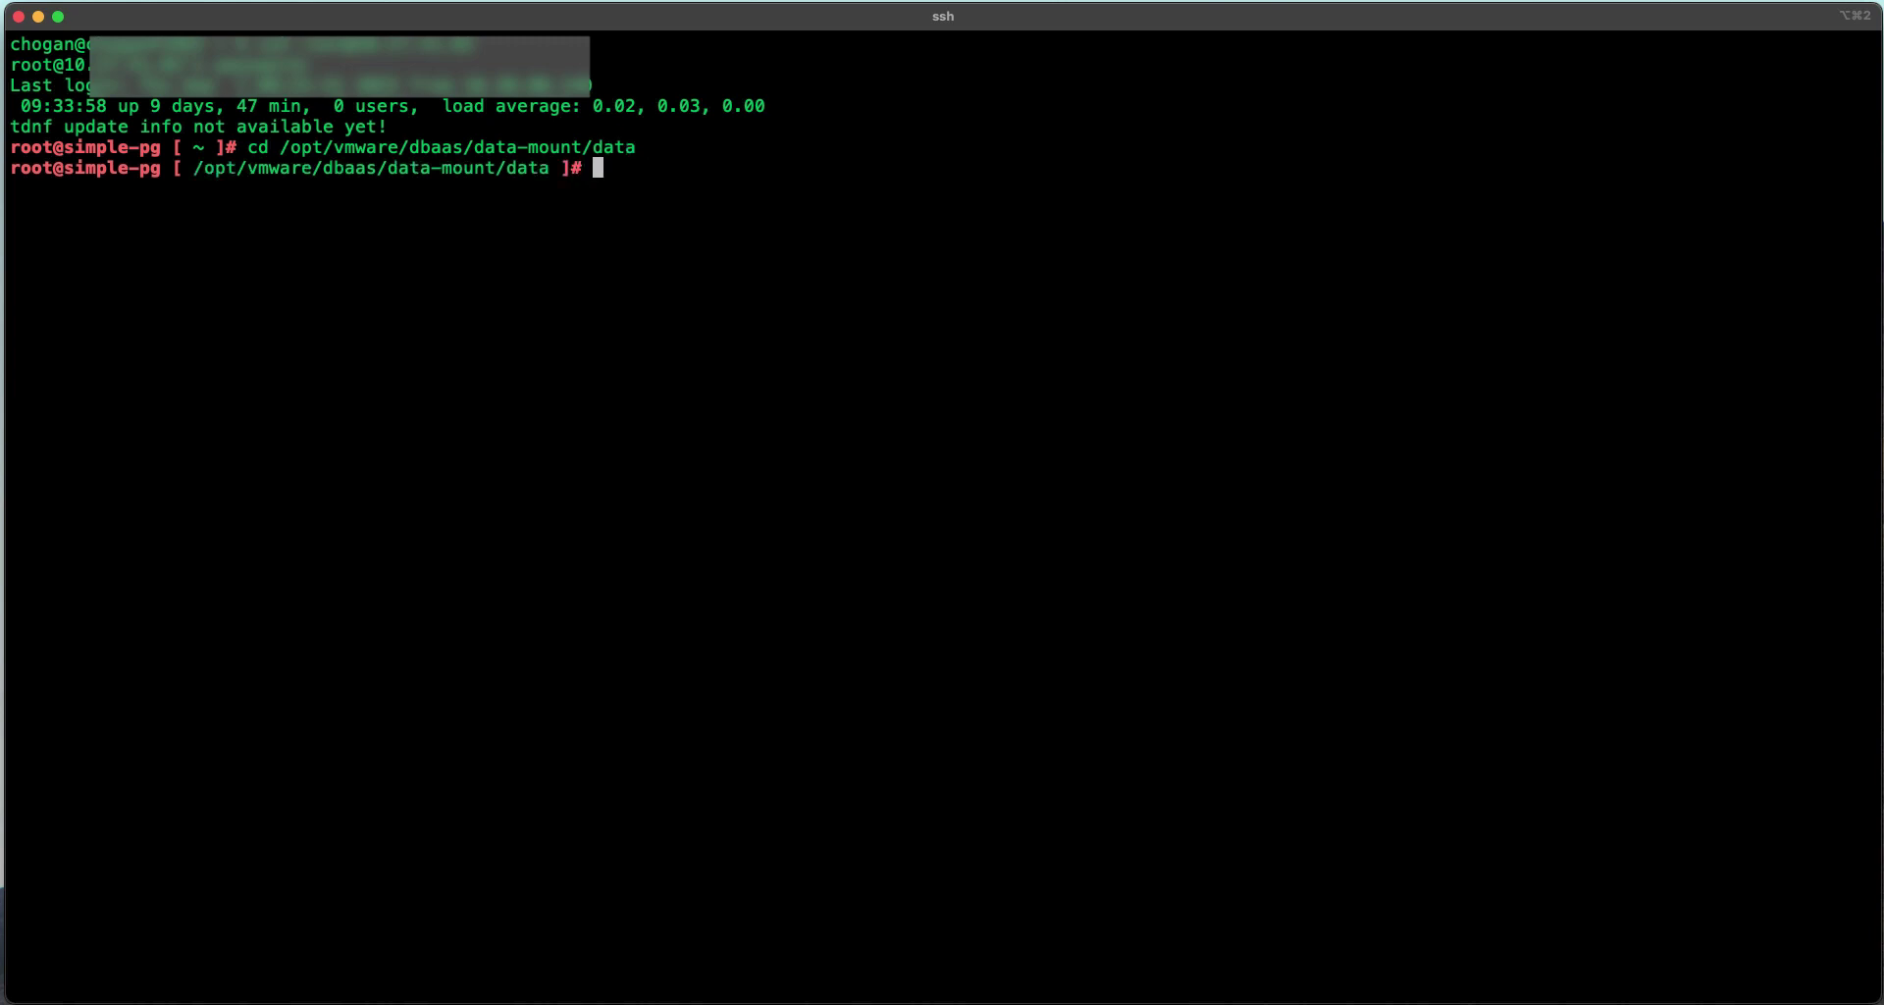
Step: List the data directory and print the contents of pg_hba.conf
type("ls")
key("Return")
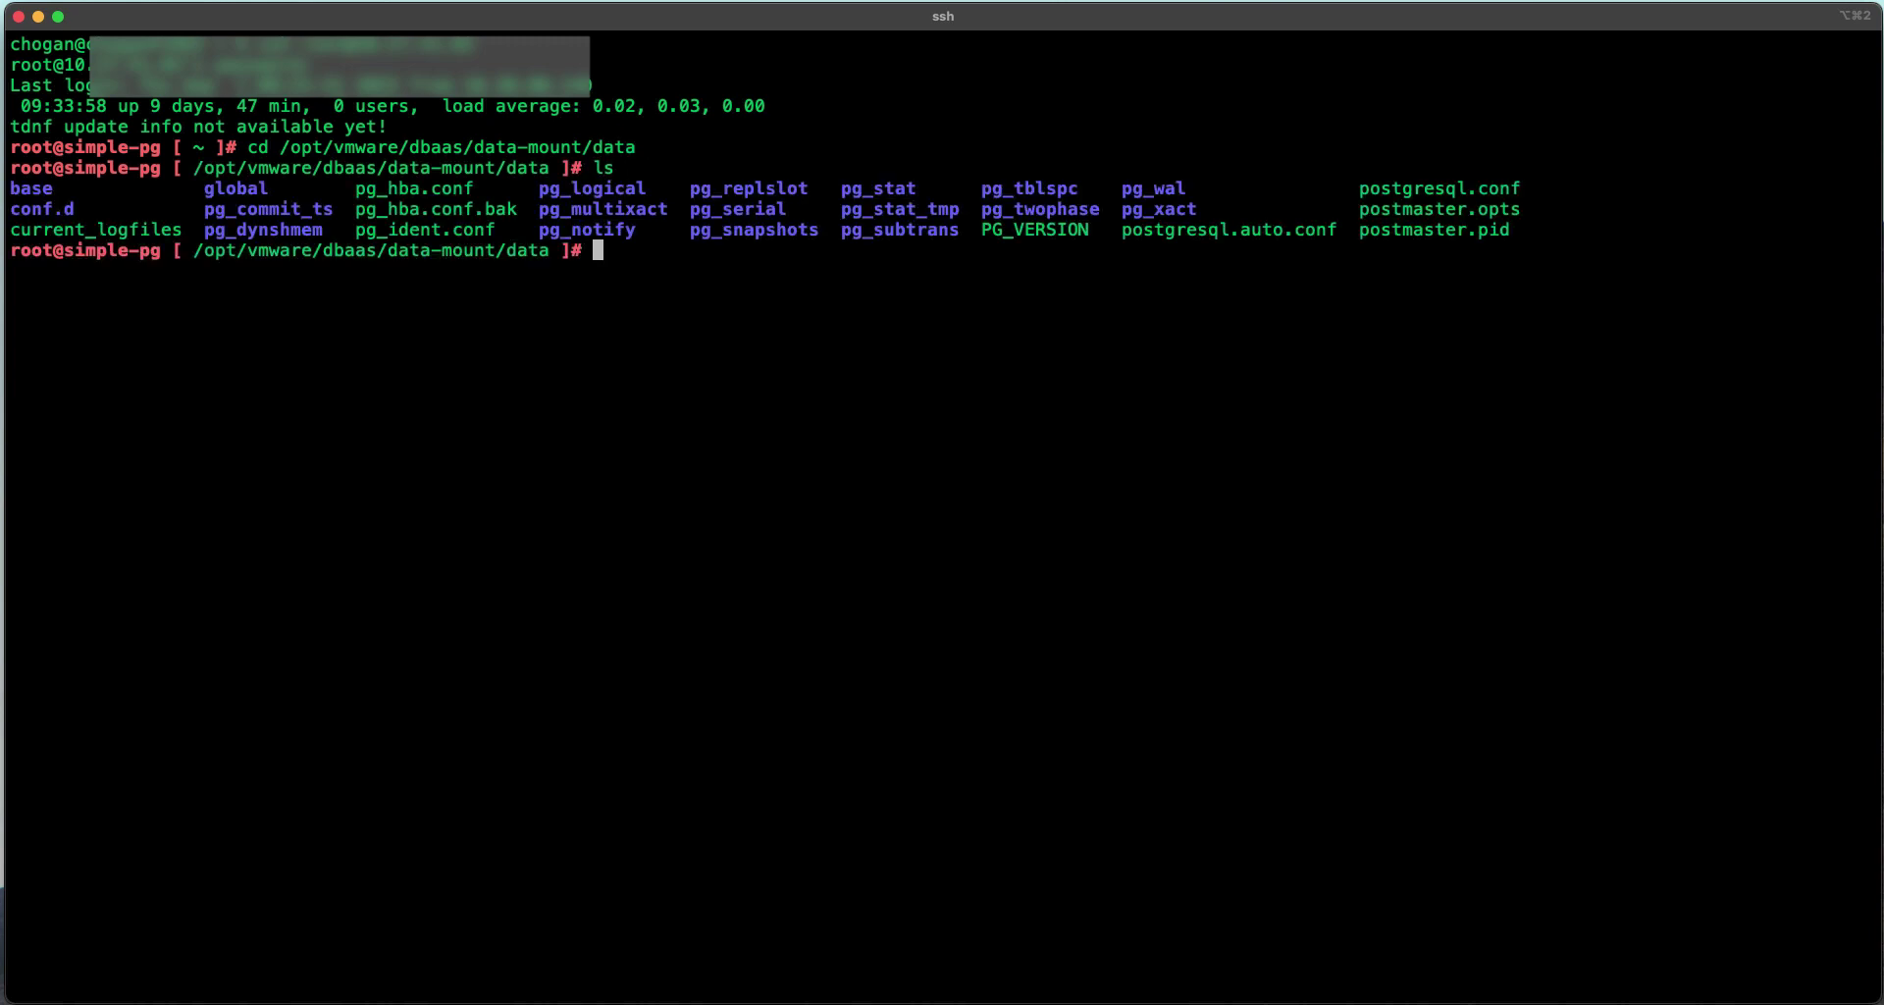
type("cat ppg_hb")
key("Tab")
key("Return")
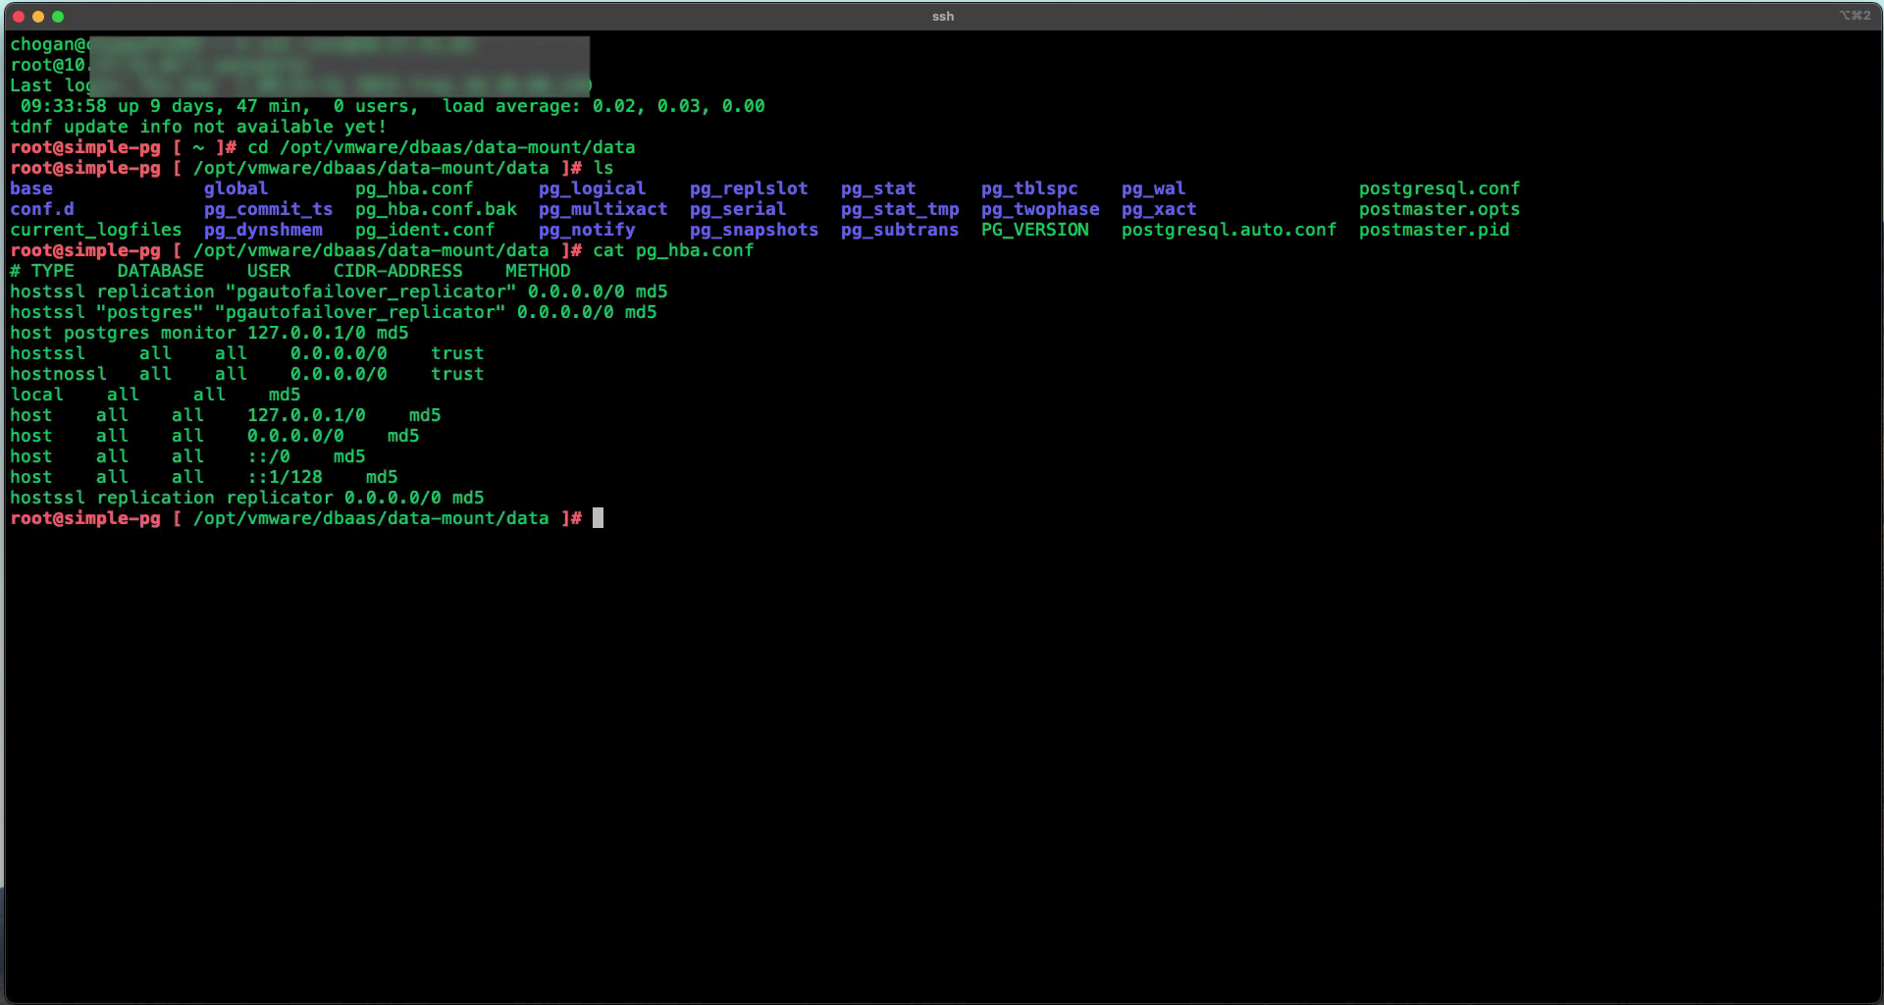
type("cat")
Step: Print postgresql.conf and highlight its track_* and pg_stat_statements settings added for vROps
double_click(1502, 187)
type("postgresql.conf")
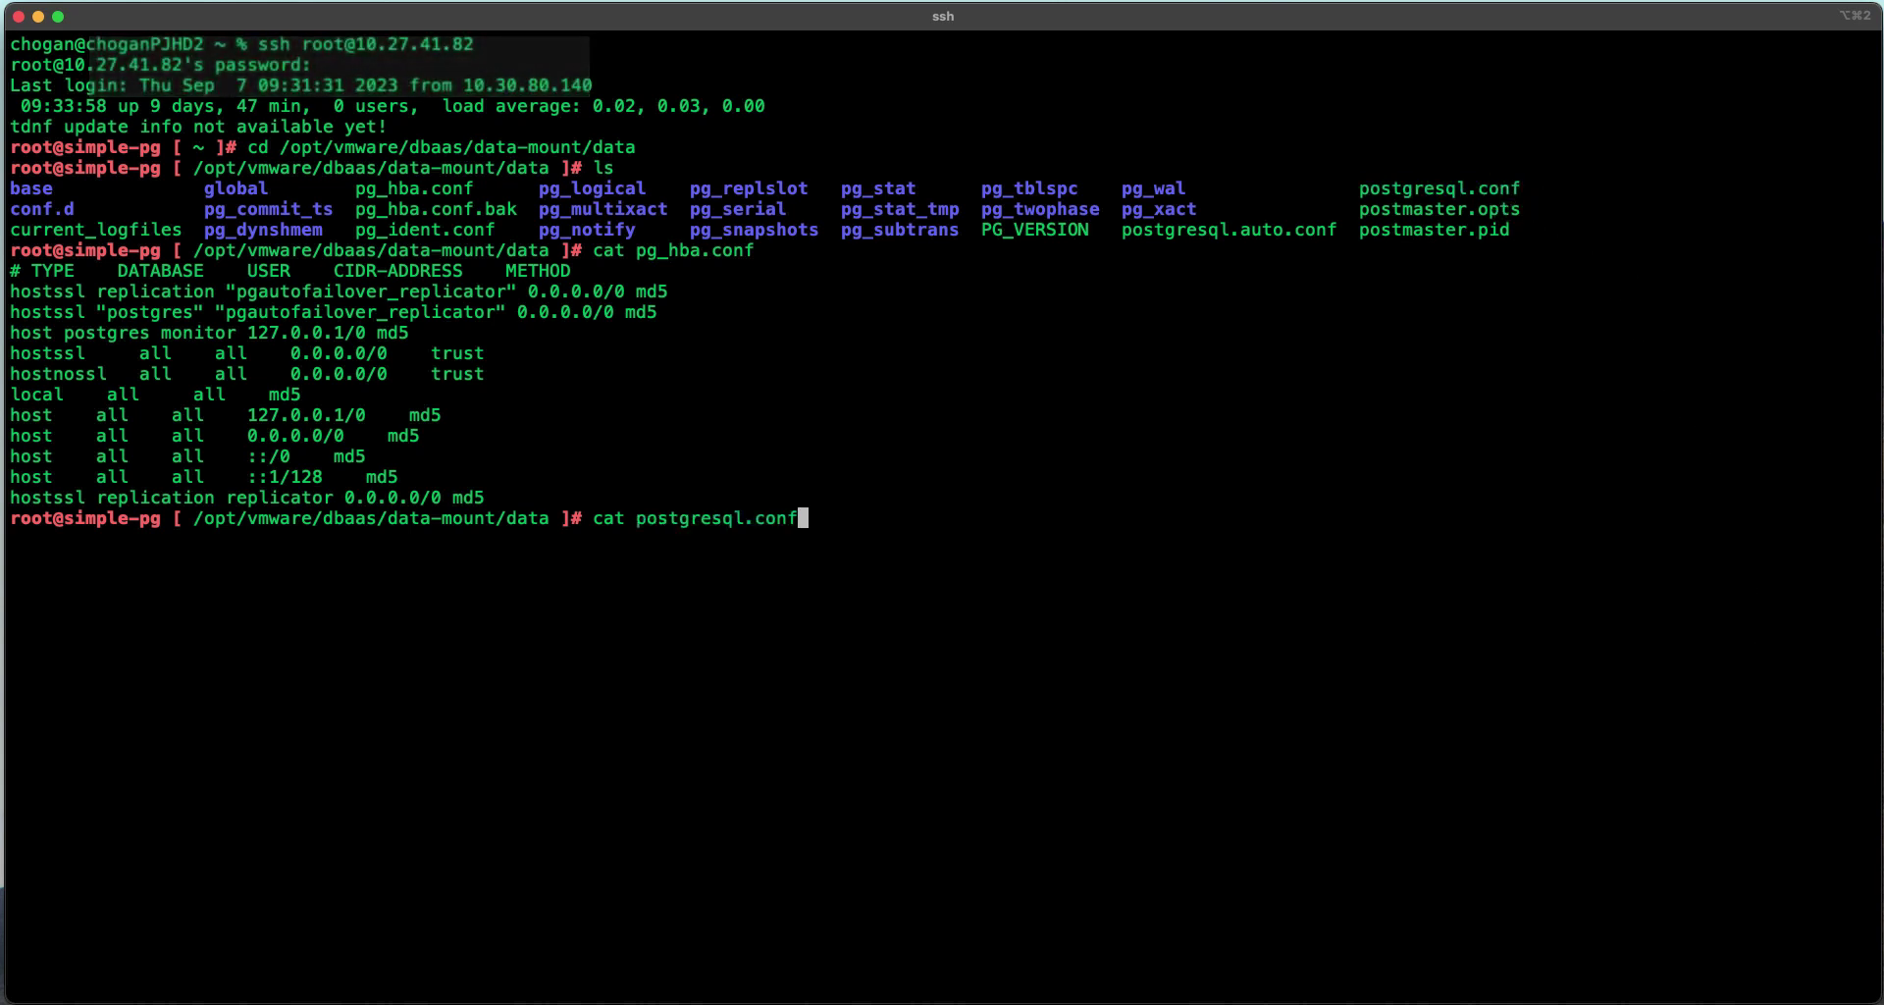
key("Return")
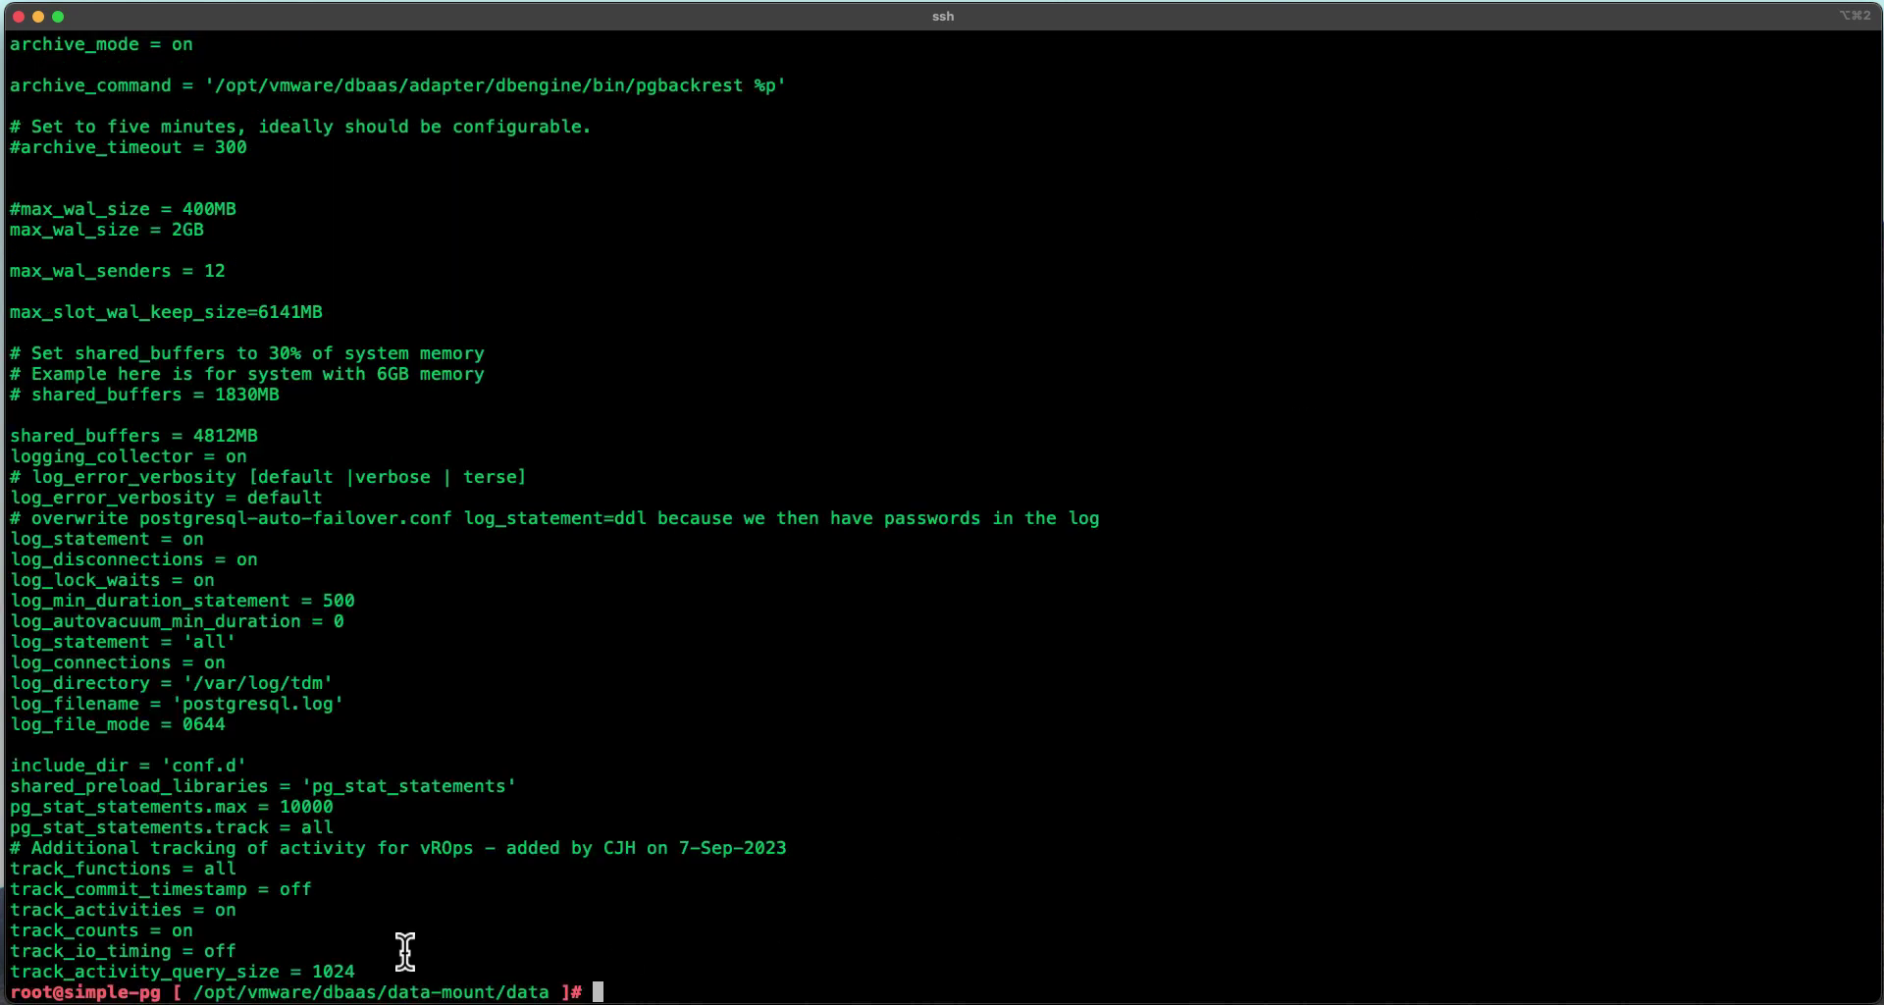
left_click_drag(365, 971, 5, 866)
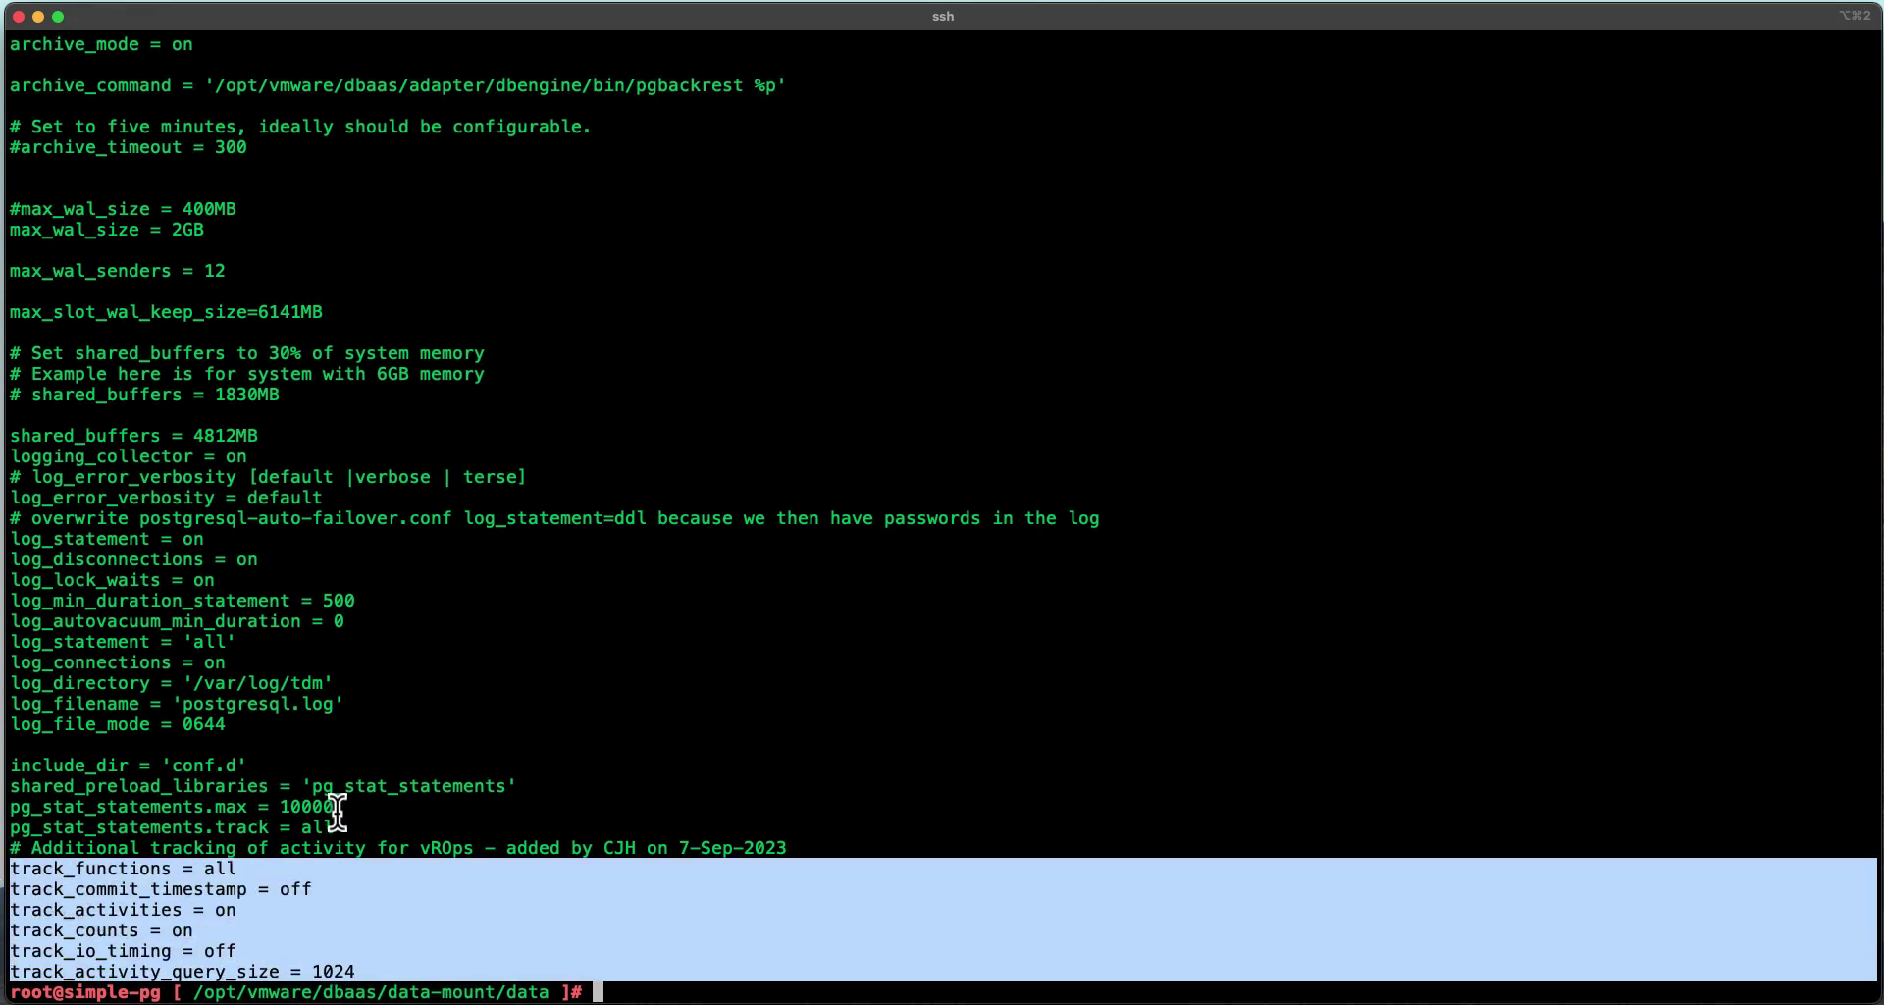
left_click_drag(338, 829, 5, 790)
left_click(678, 918)
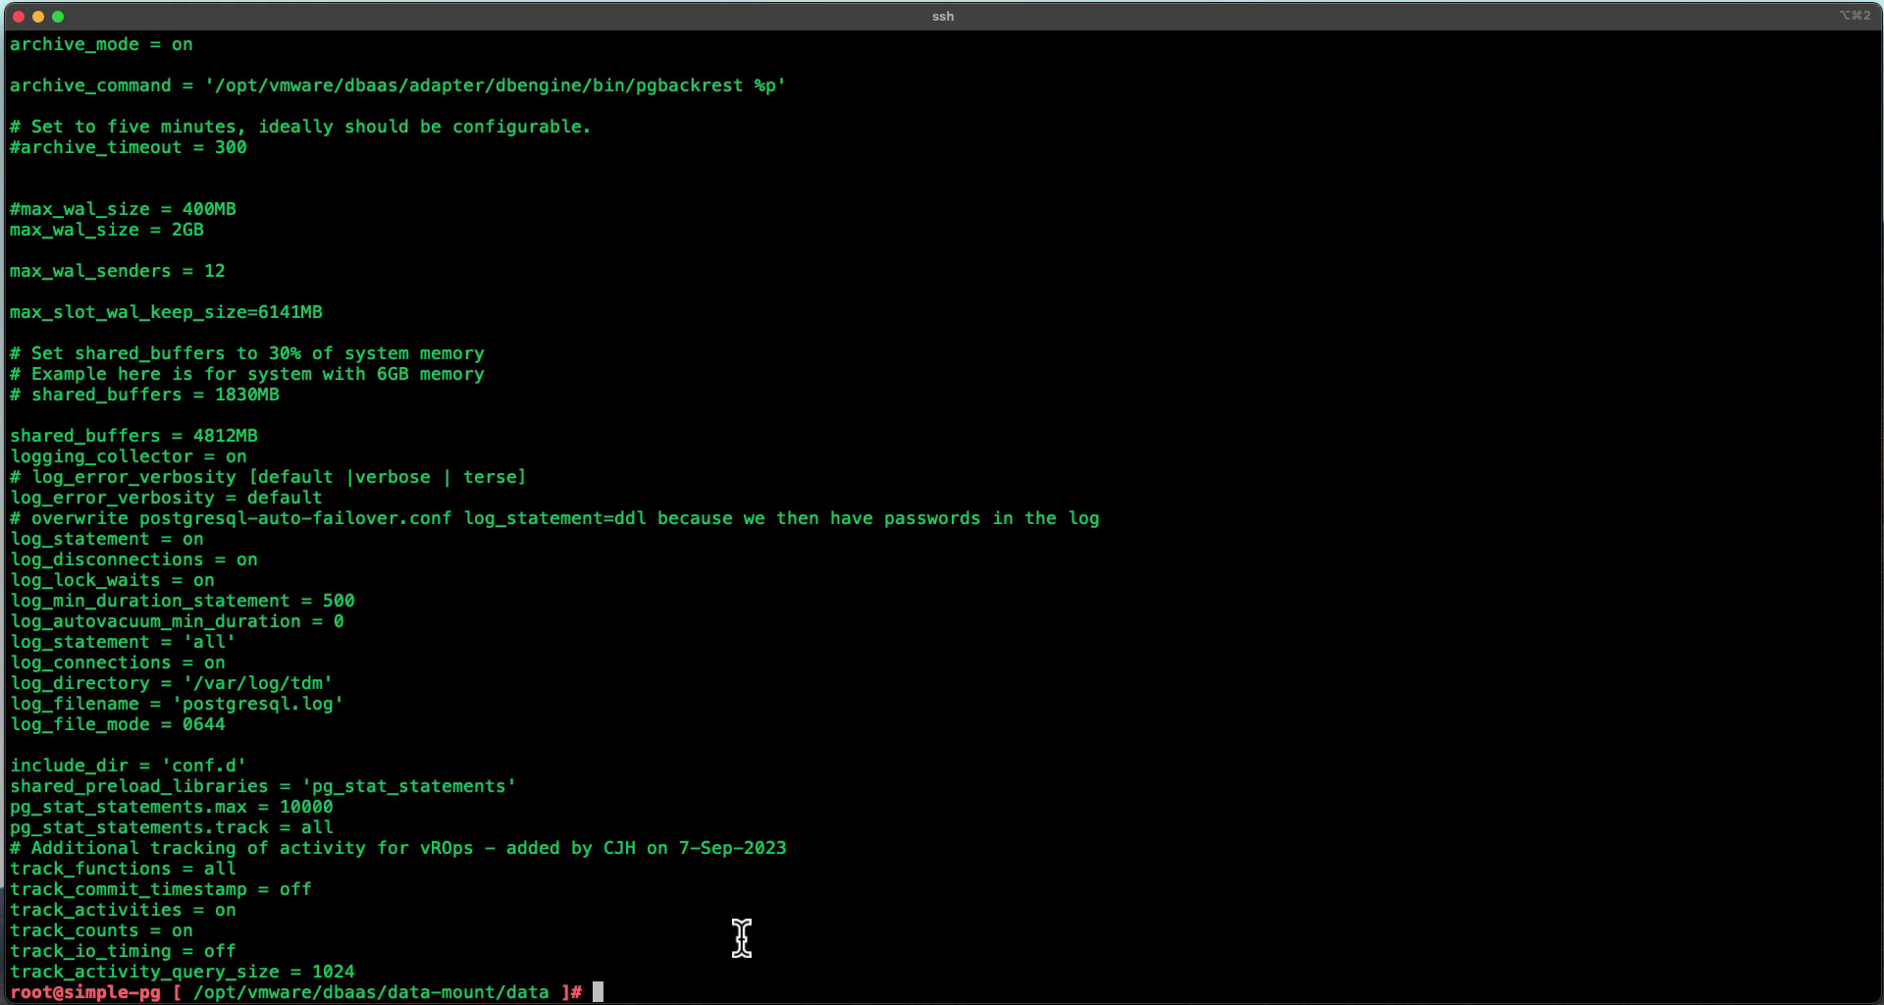
type("service dbengine s")
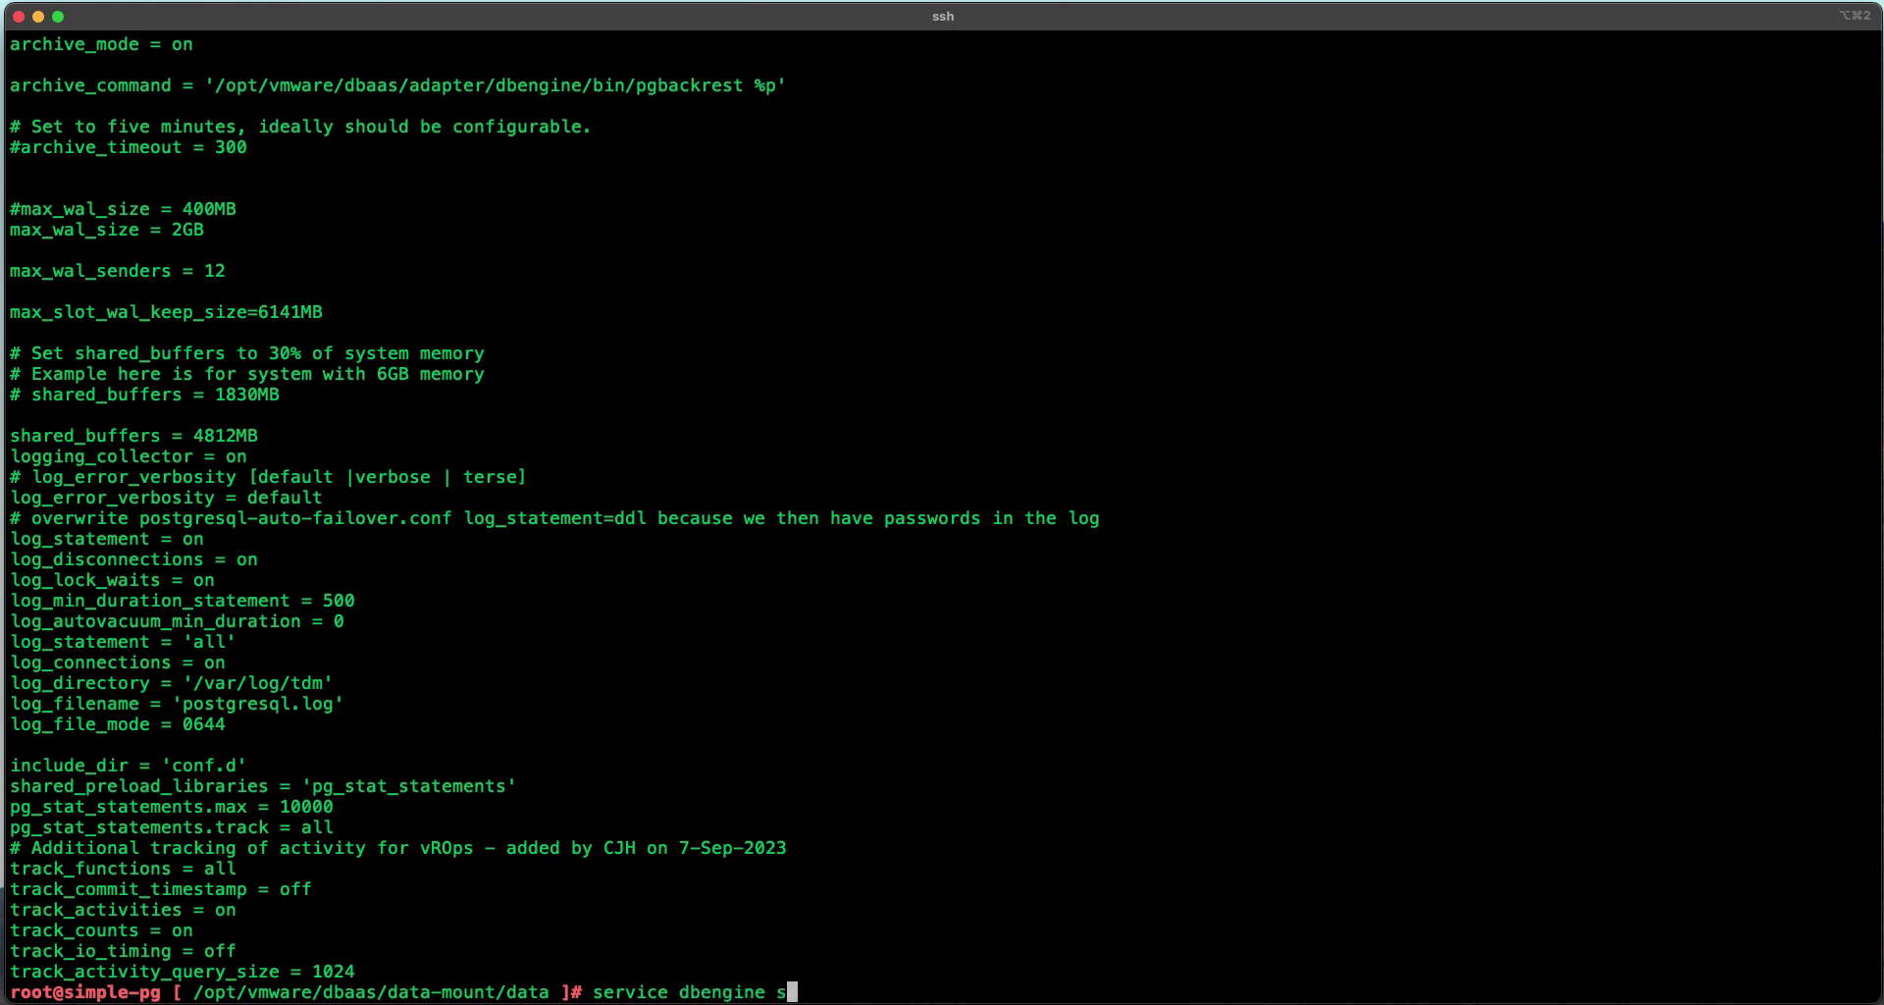
type("top")
type("rt")
Step: Restart the dbengine service with 'service dbengine restart' and clear the screen
key("BackSpace")
key("BackSpace")
key("BackSpace")
key("BackSpace")
key("BackSpace")
type("restart")
key("Return")
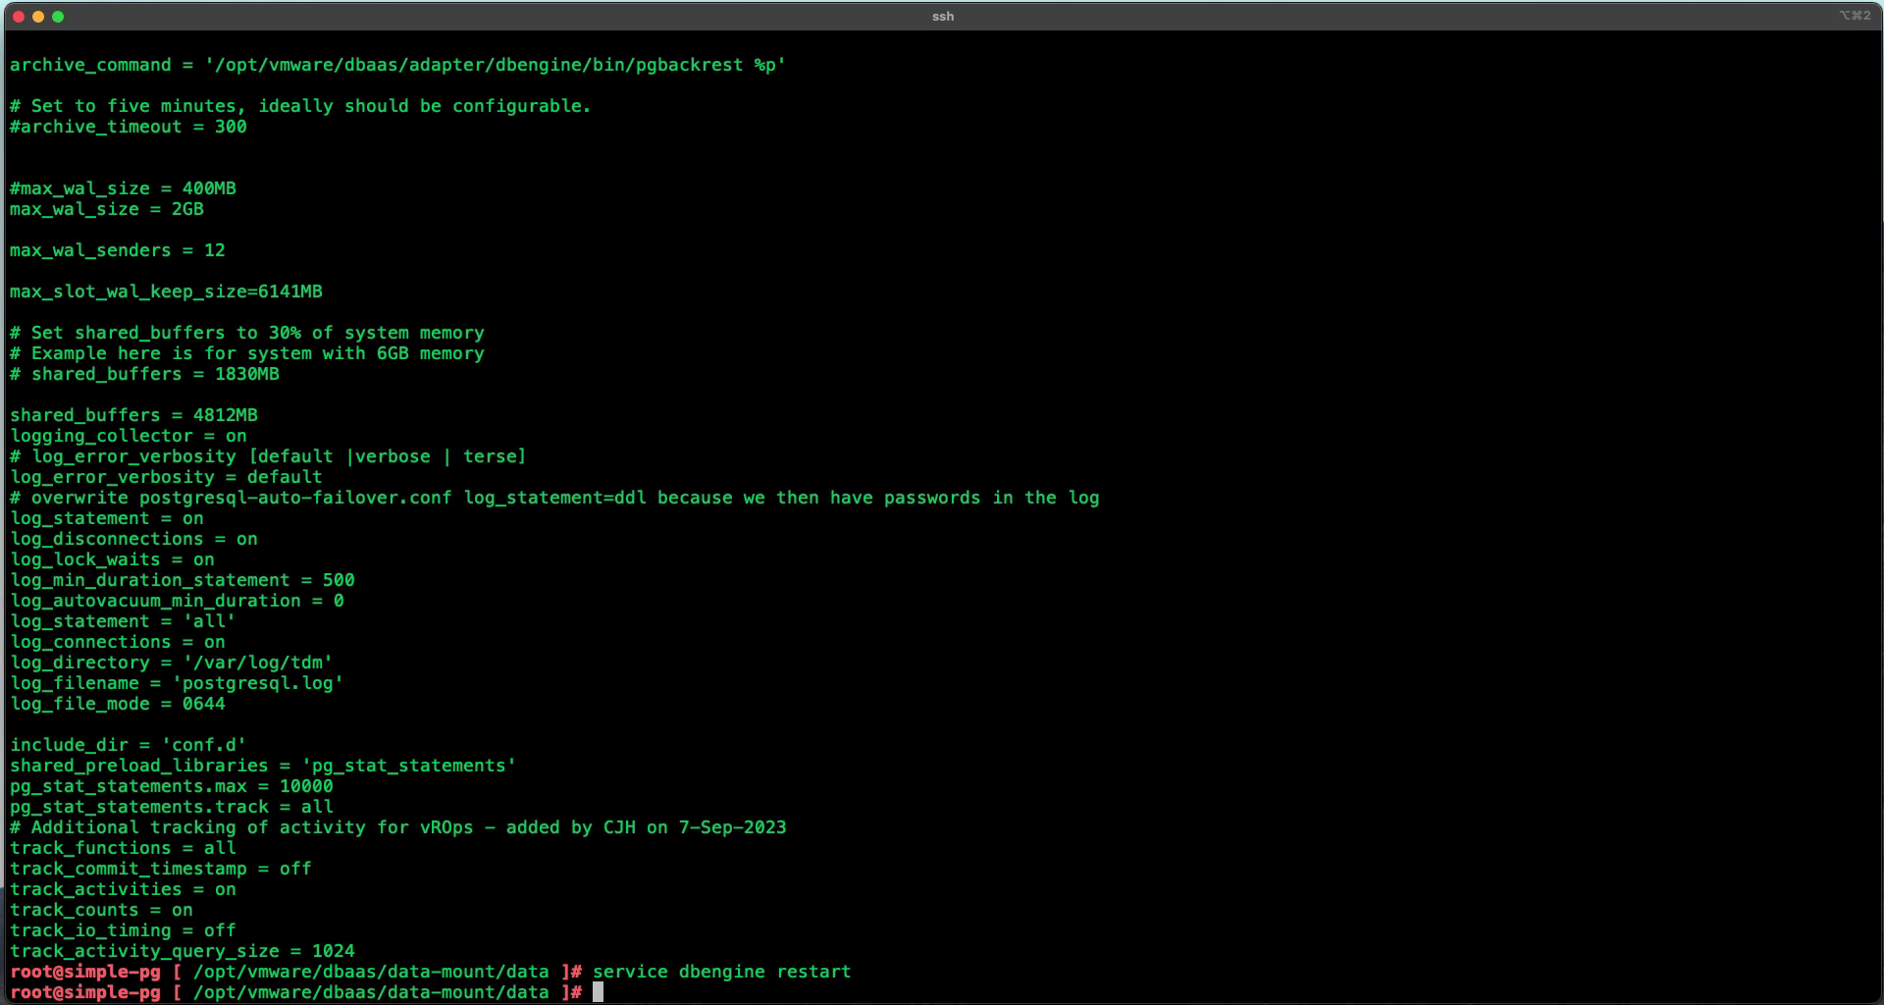
type("clear")
key("Return")
Step: Check that the dbengine service is active and running with 'service dbengine status'
key("Up")
key("Up")
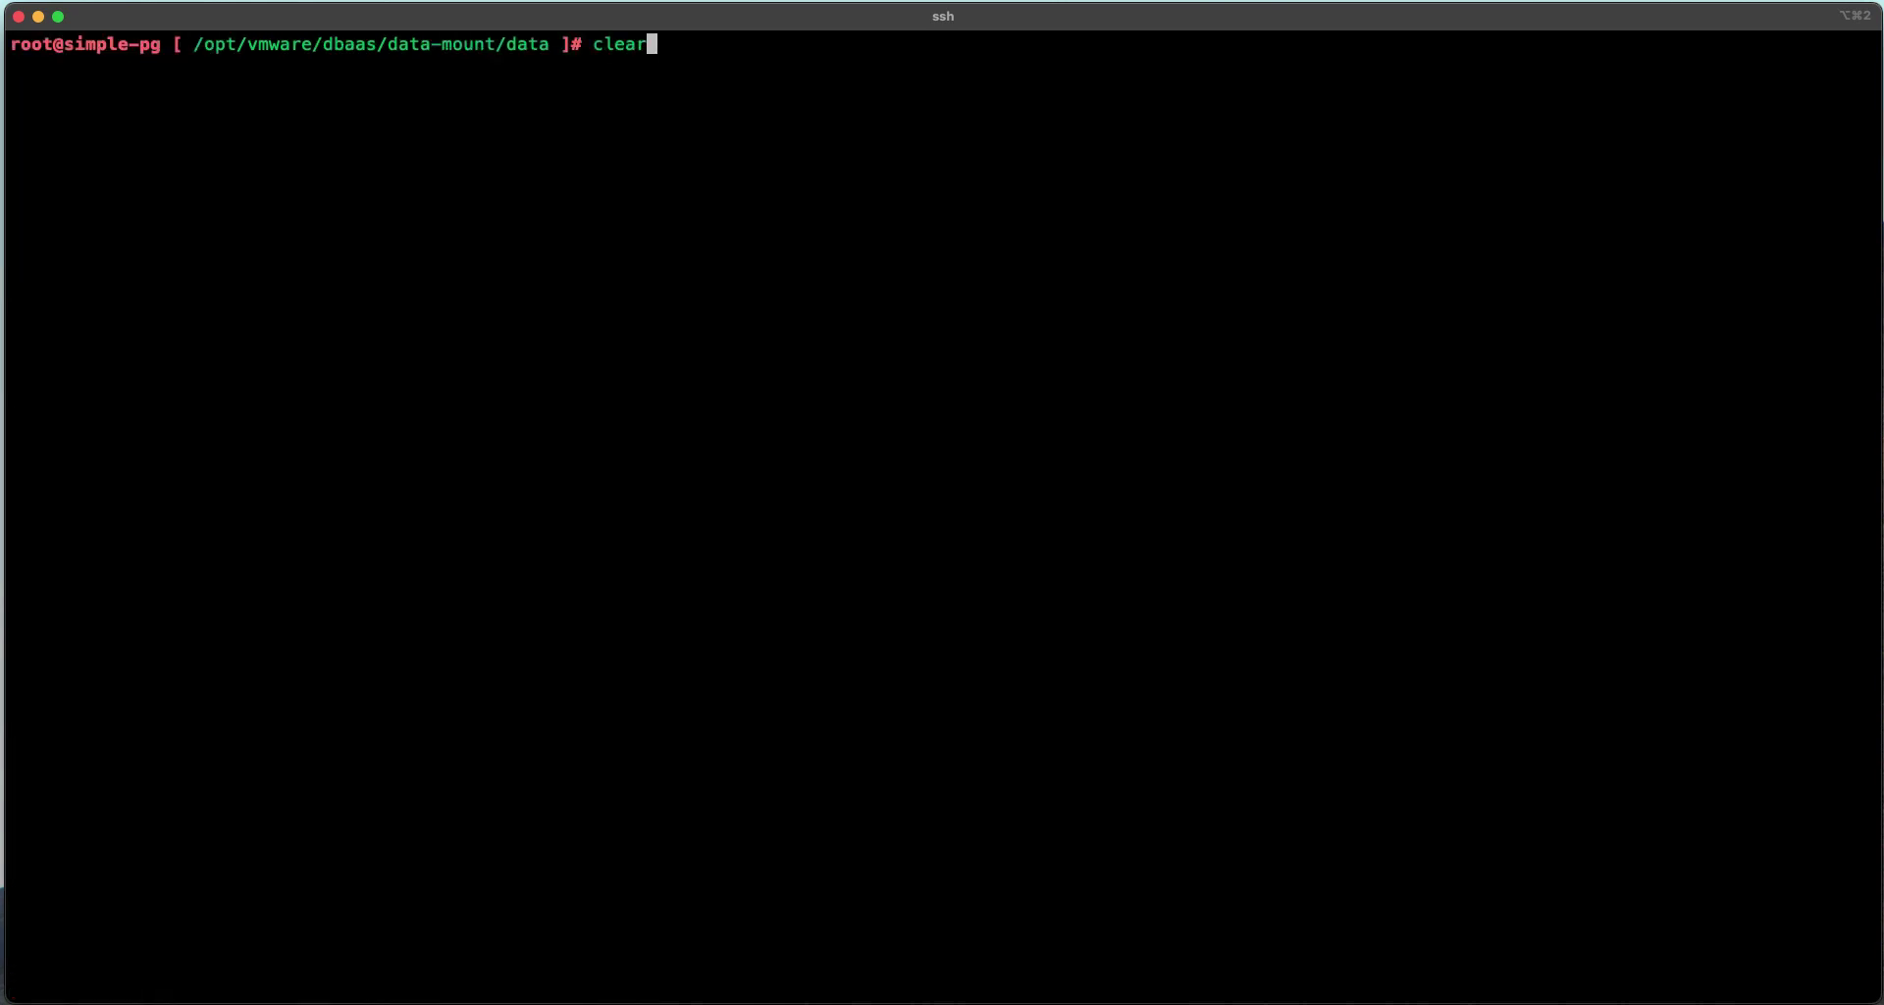
key("BackSpace")
key("BackSpace")
key("BackSpace")
key("BackSpace")
key("BackSpace")
key("BackSpace")
key("BackSpace")
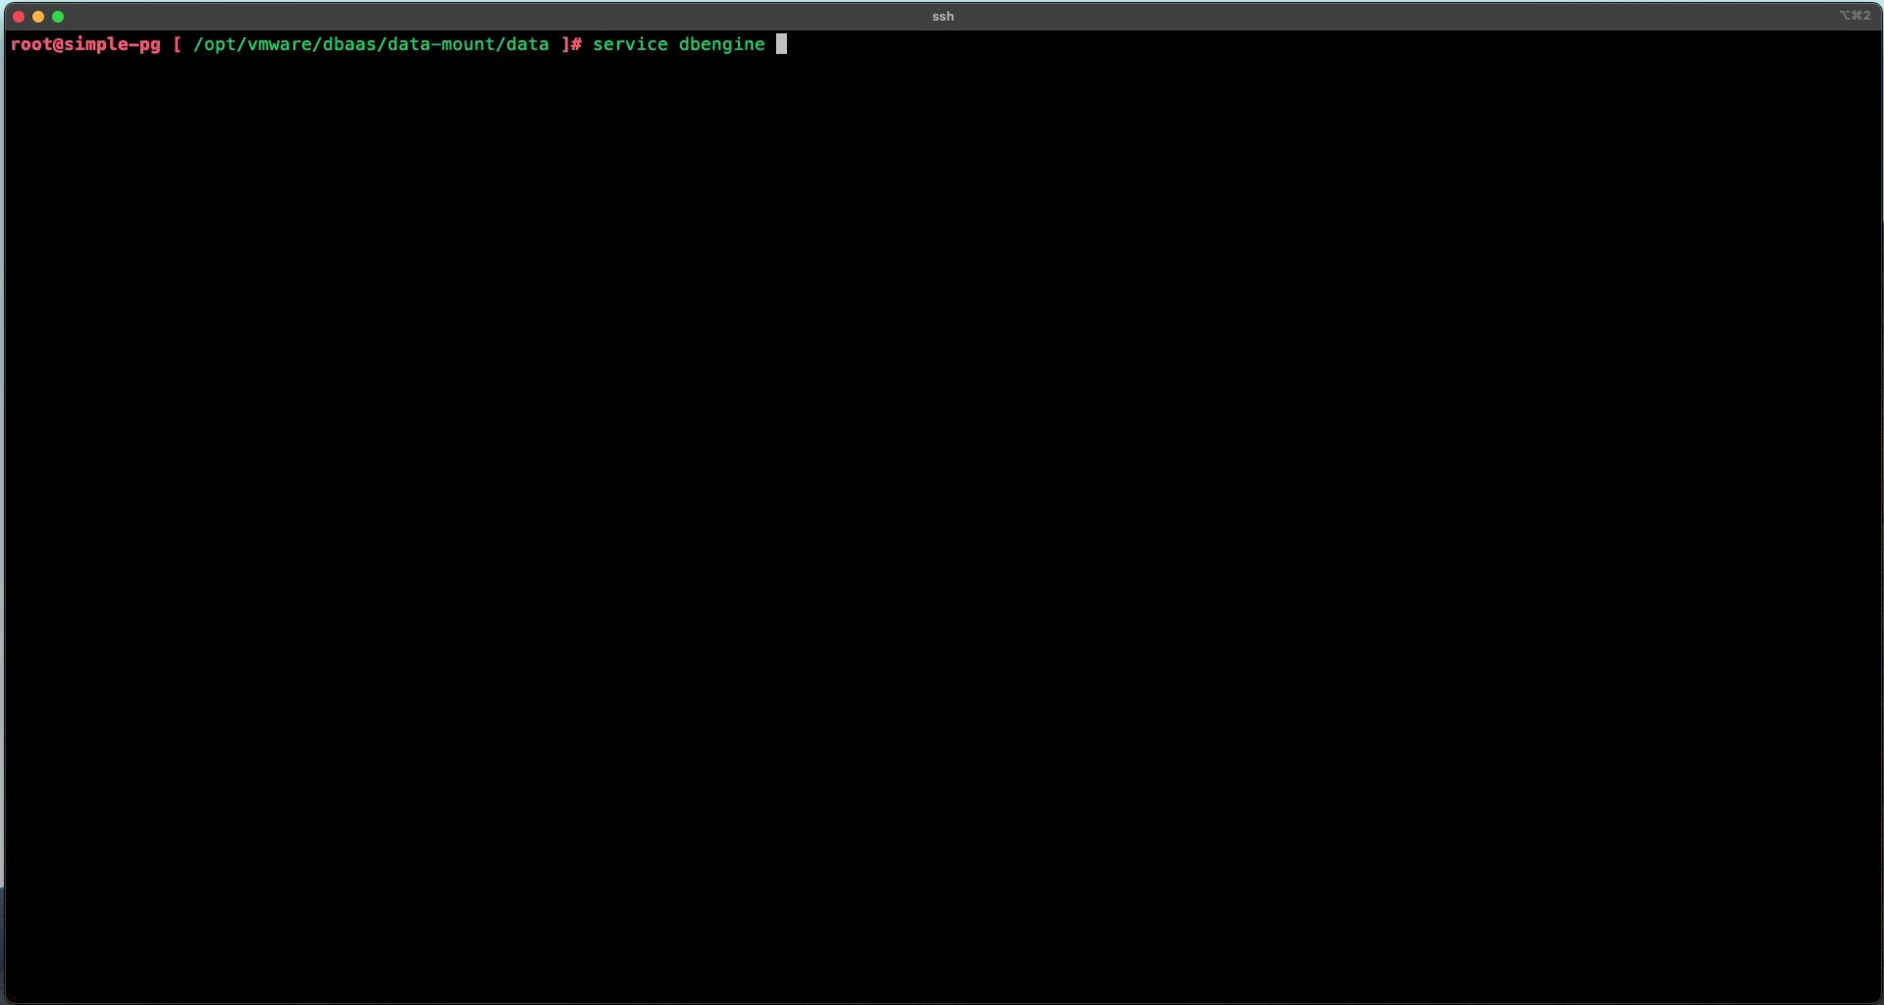
type("status")
key("Return")
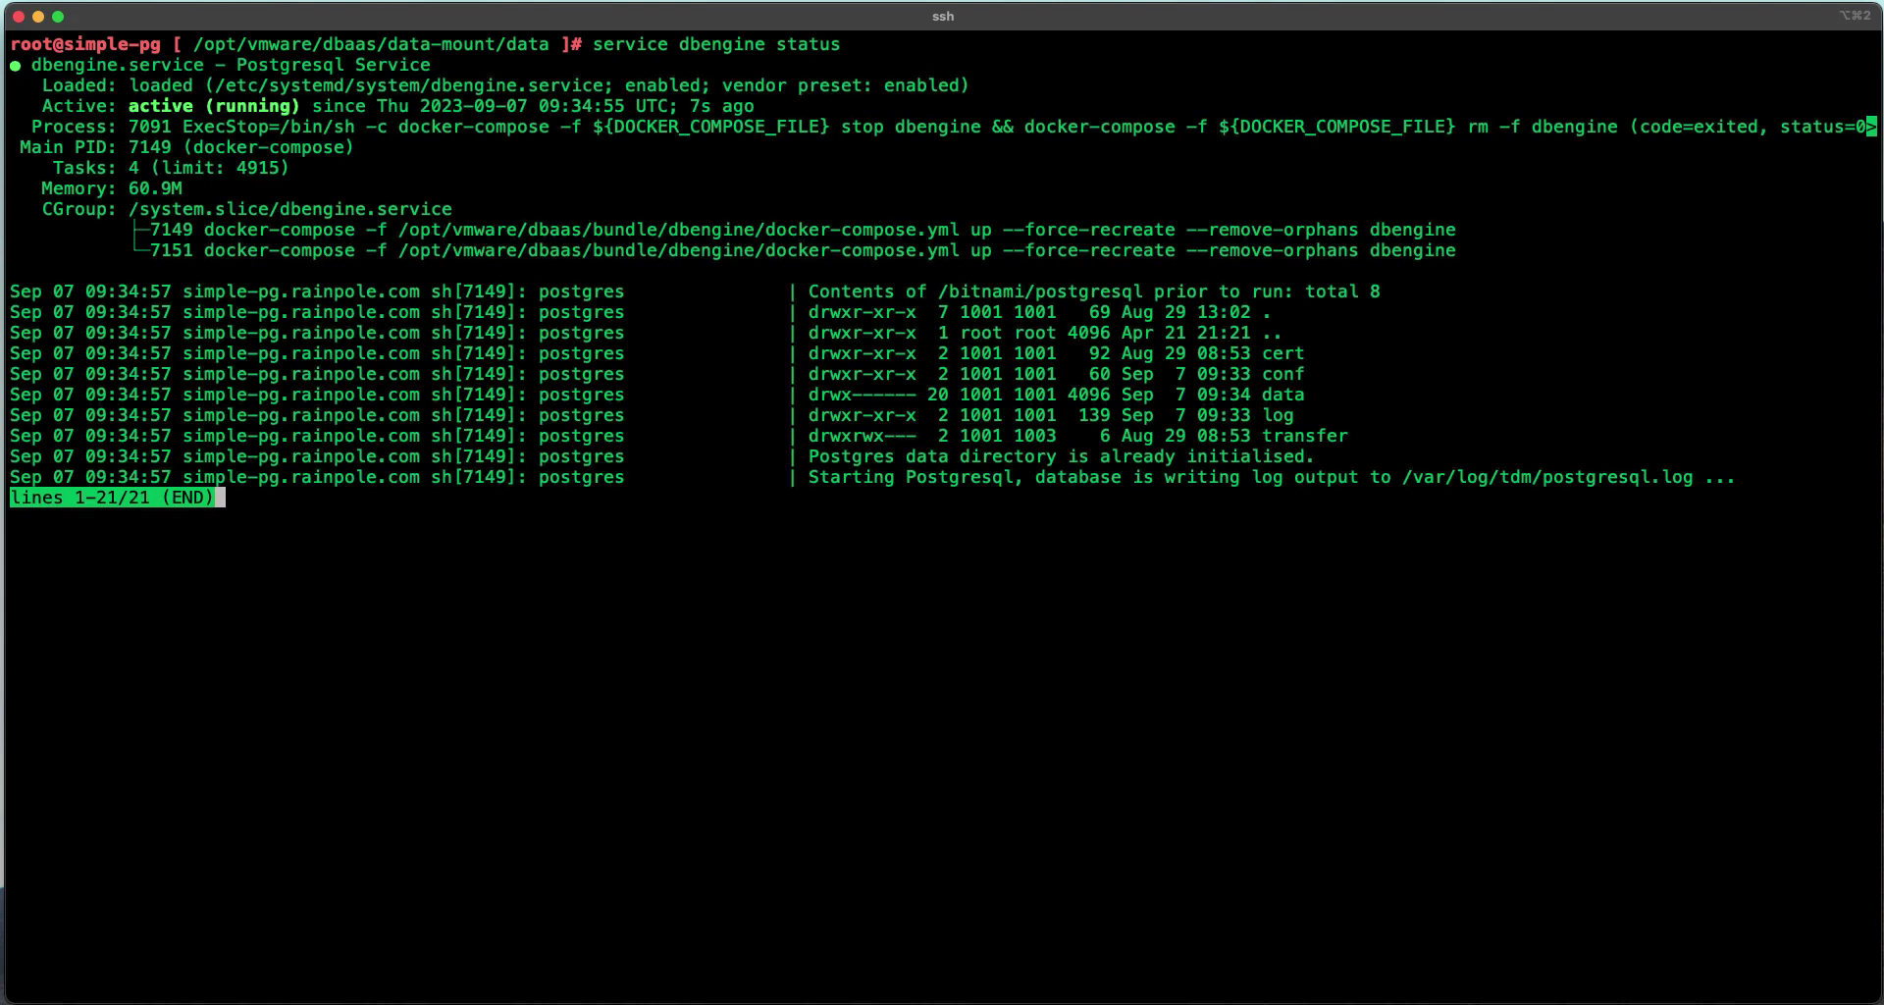
key("q")
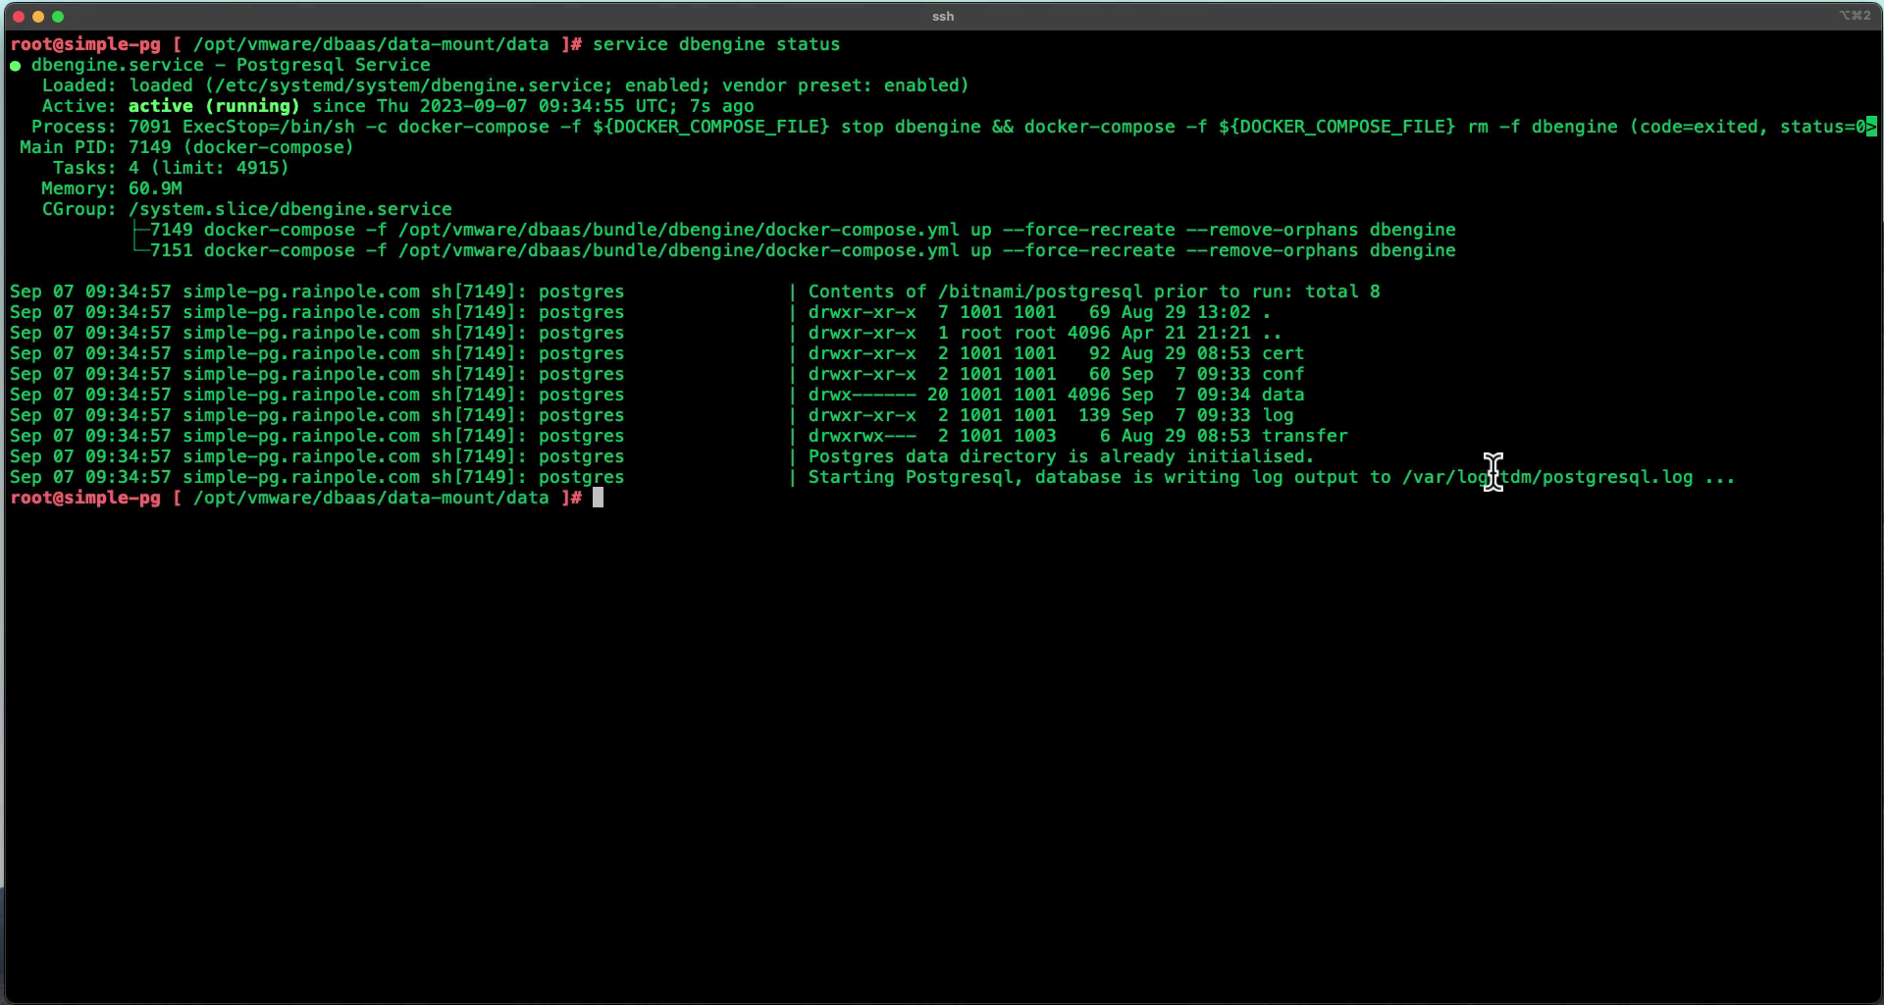
Step: Follow /var/log/tdm/postgresql.log with tail -f until it reports ready to accept connections
double_click(1493, 476)
key("super+c")
type("clear")
key("Return")
type("tail -f")
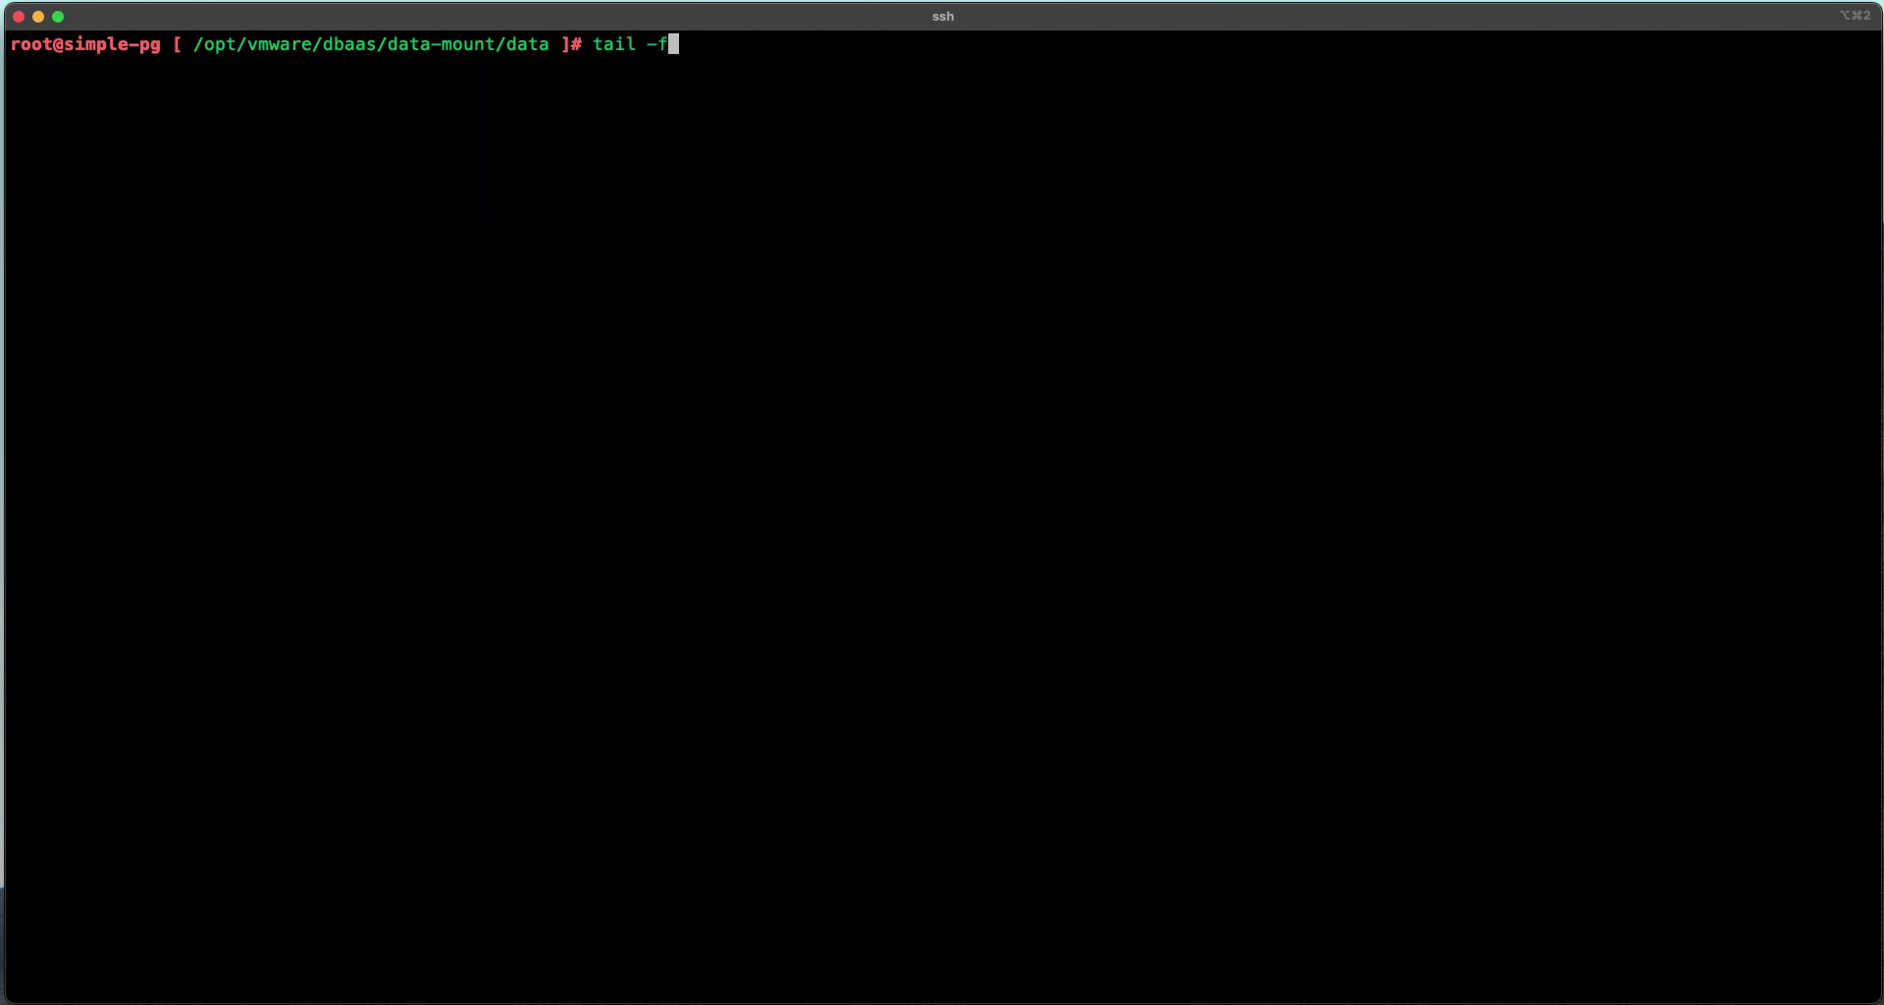
key("super+v")
key("Return")
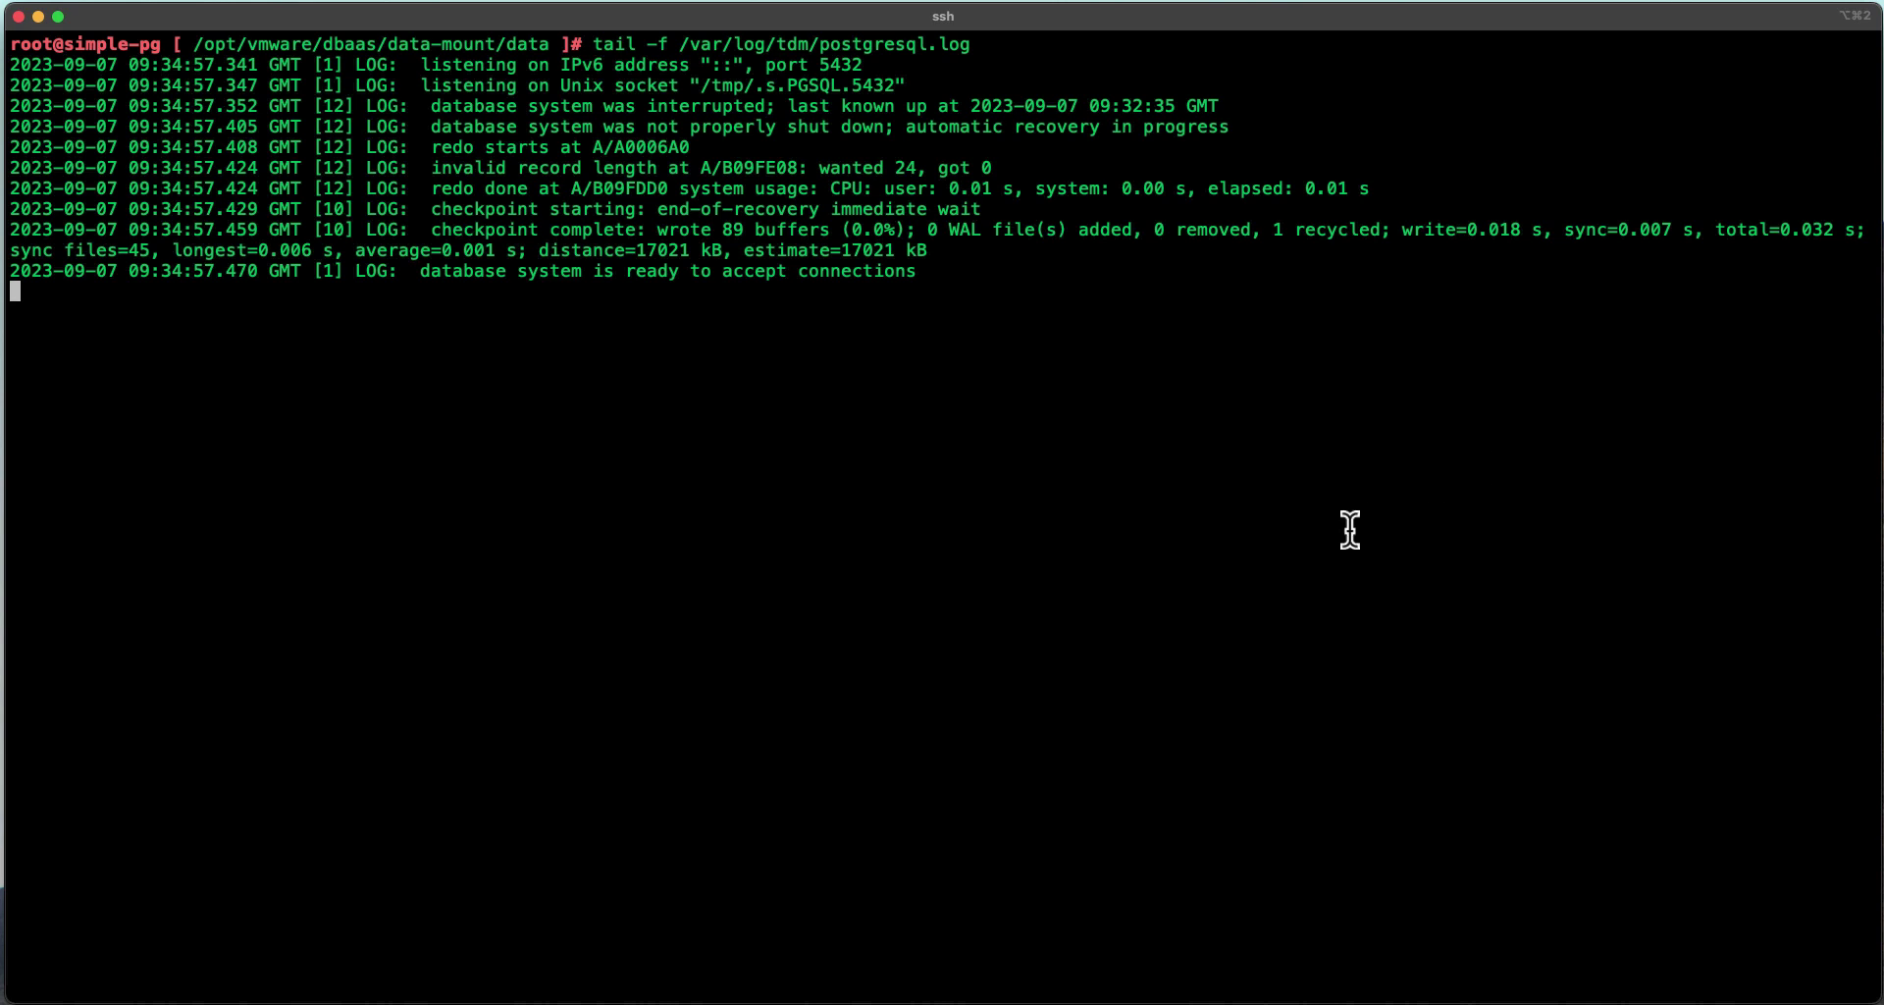
triple_click(850, 271)
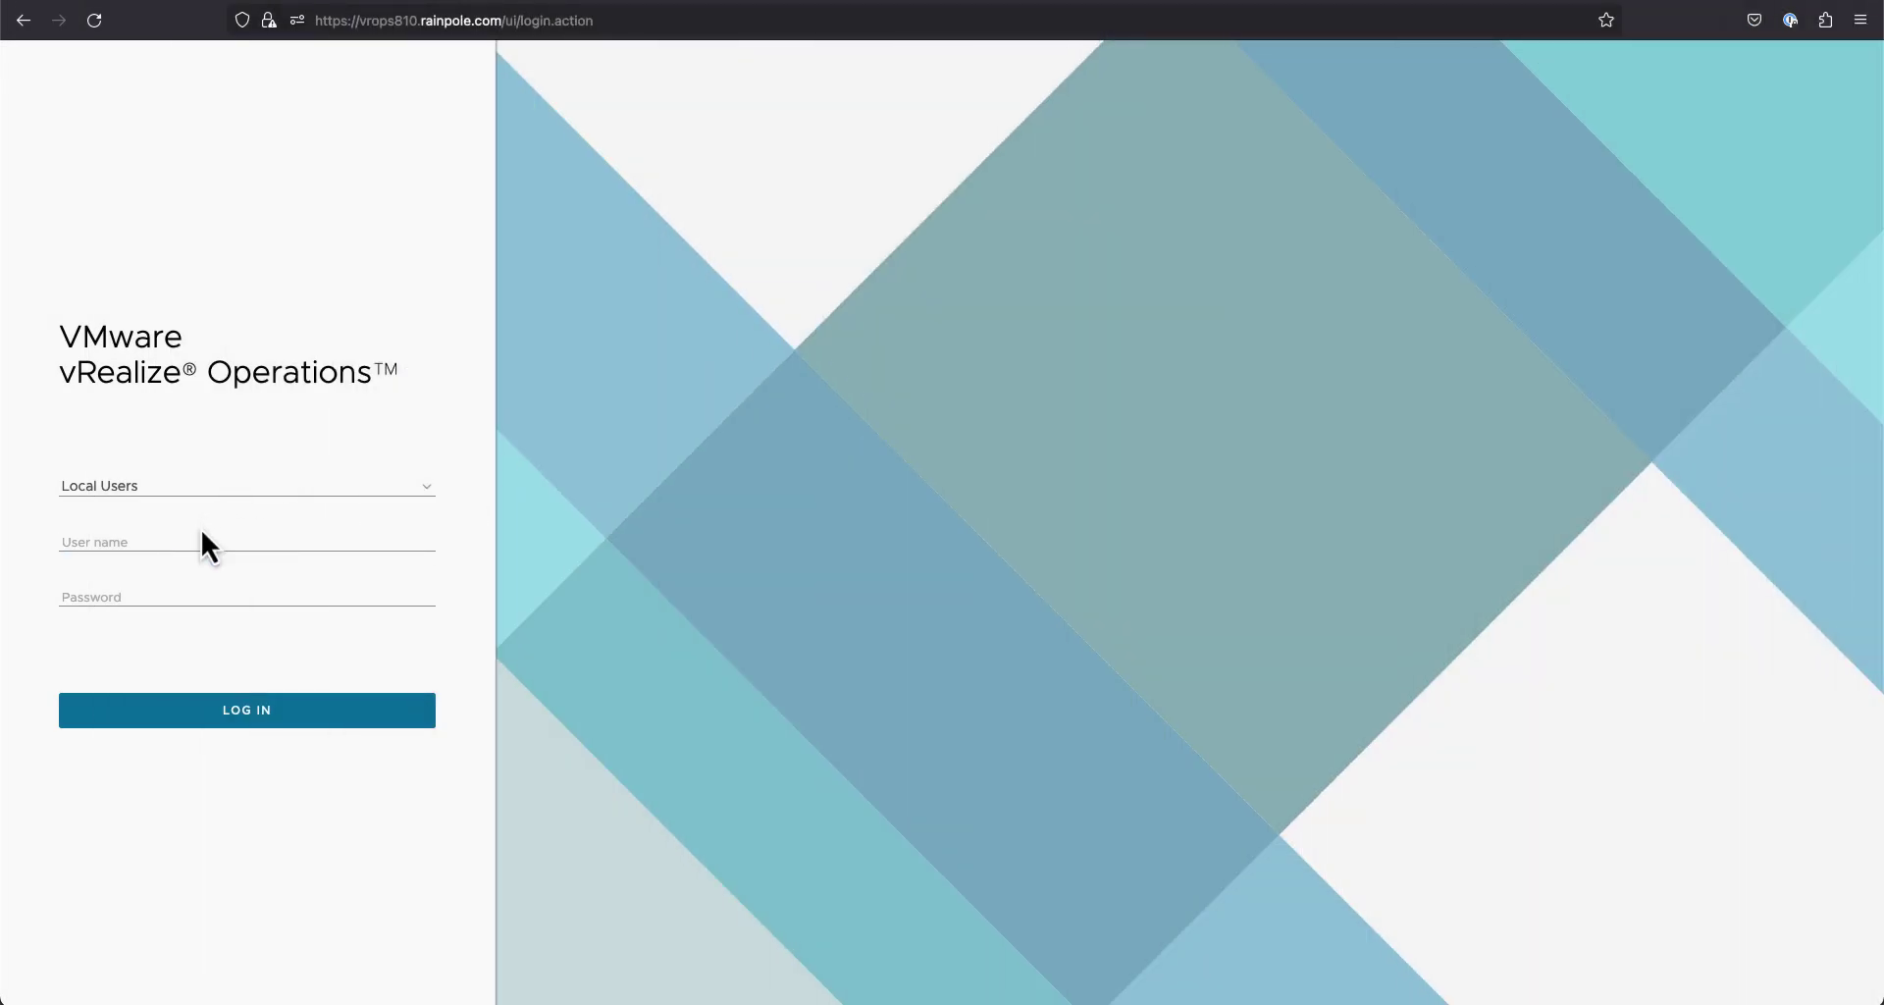
Step: Log in to vRealize Operations as local user admin with the account password
left_click(202, 531)
type("admin")
key("Tab")
type("V")
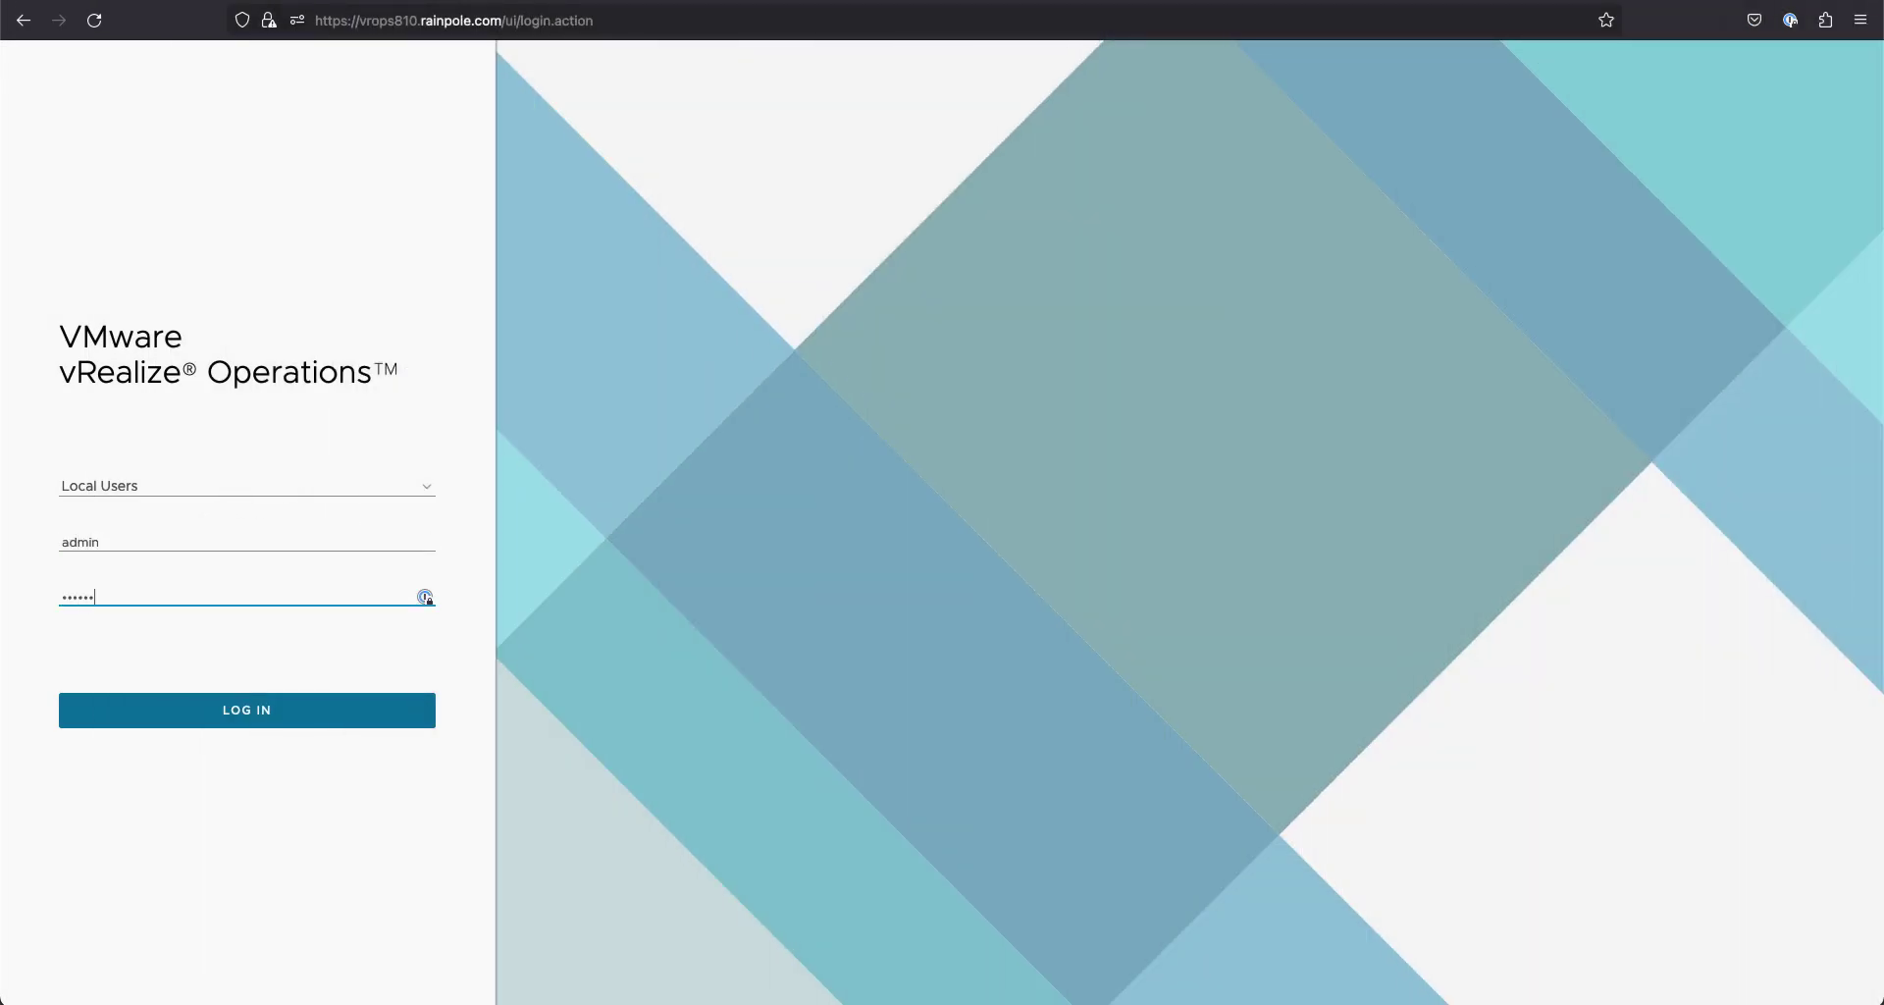
key("Return")
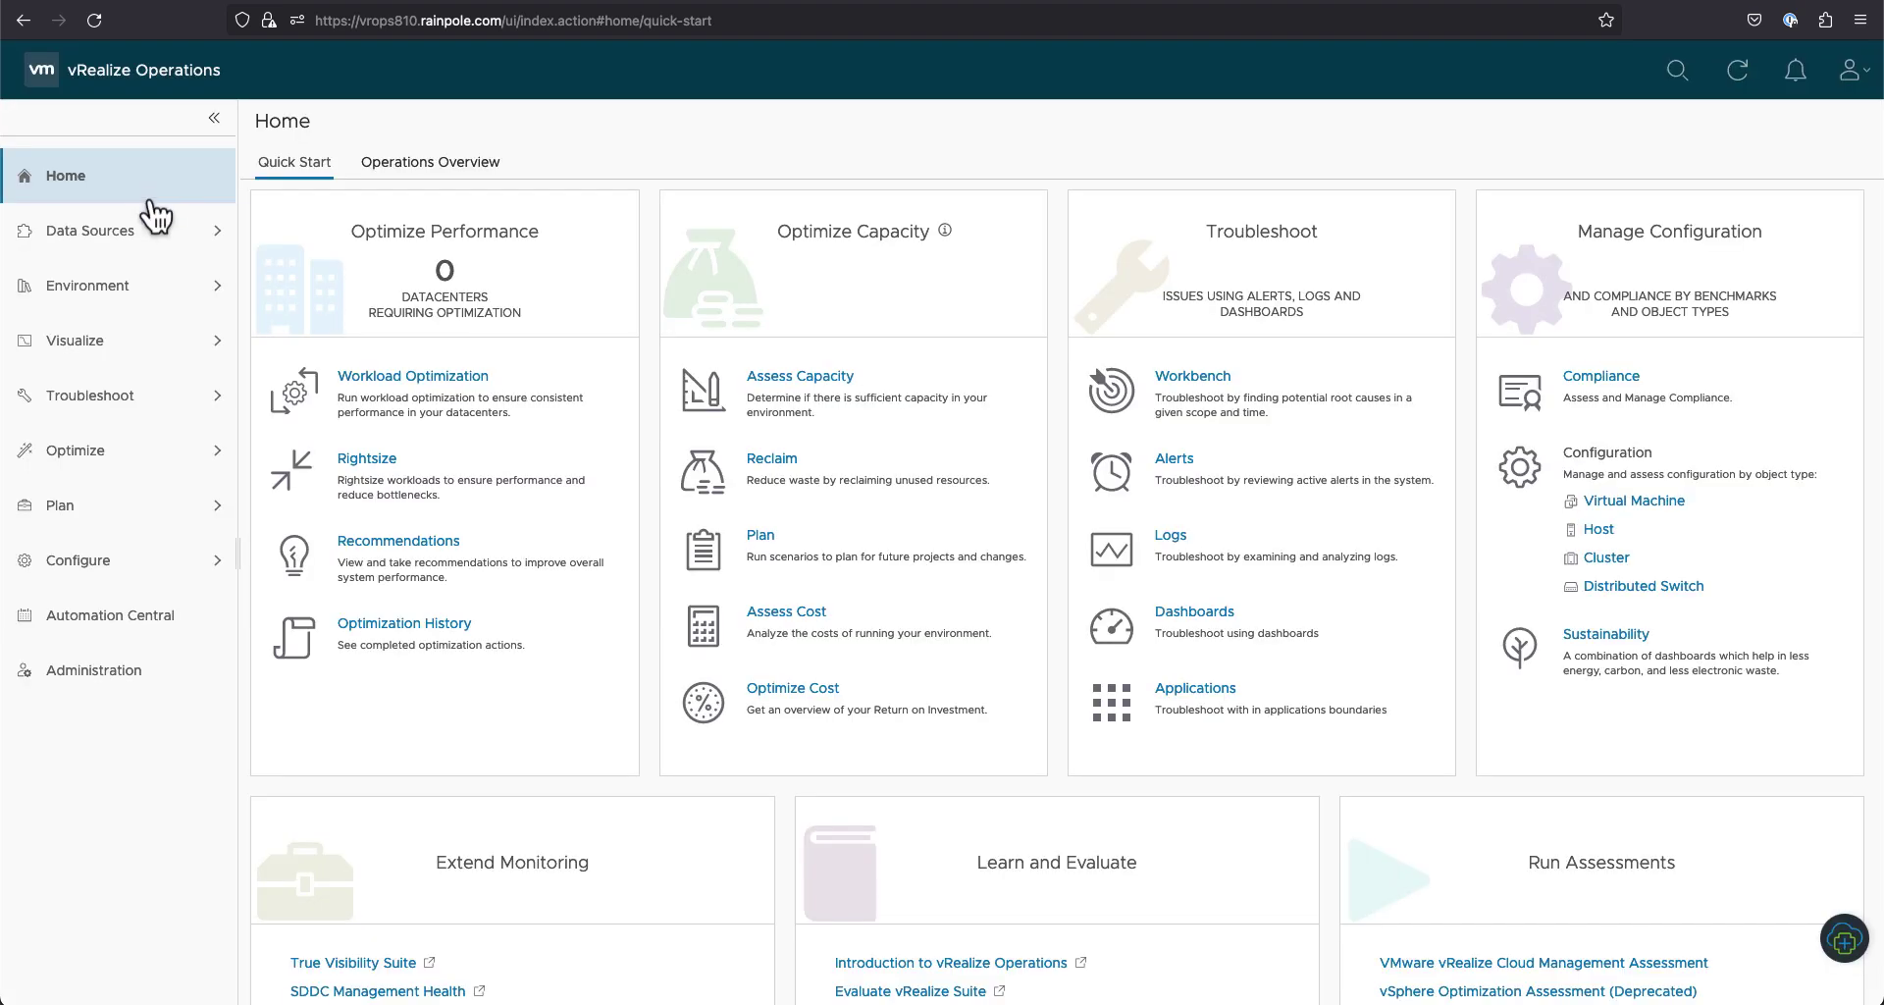
Step: Open Data Sources > Integrations, browse the Repository, and return to Accounts
left_click(151, 233)
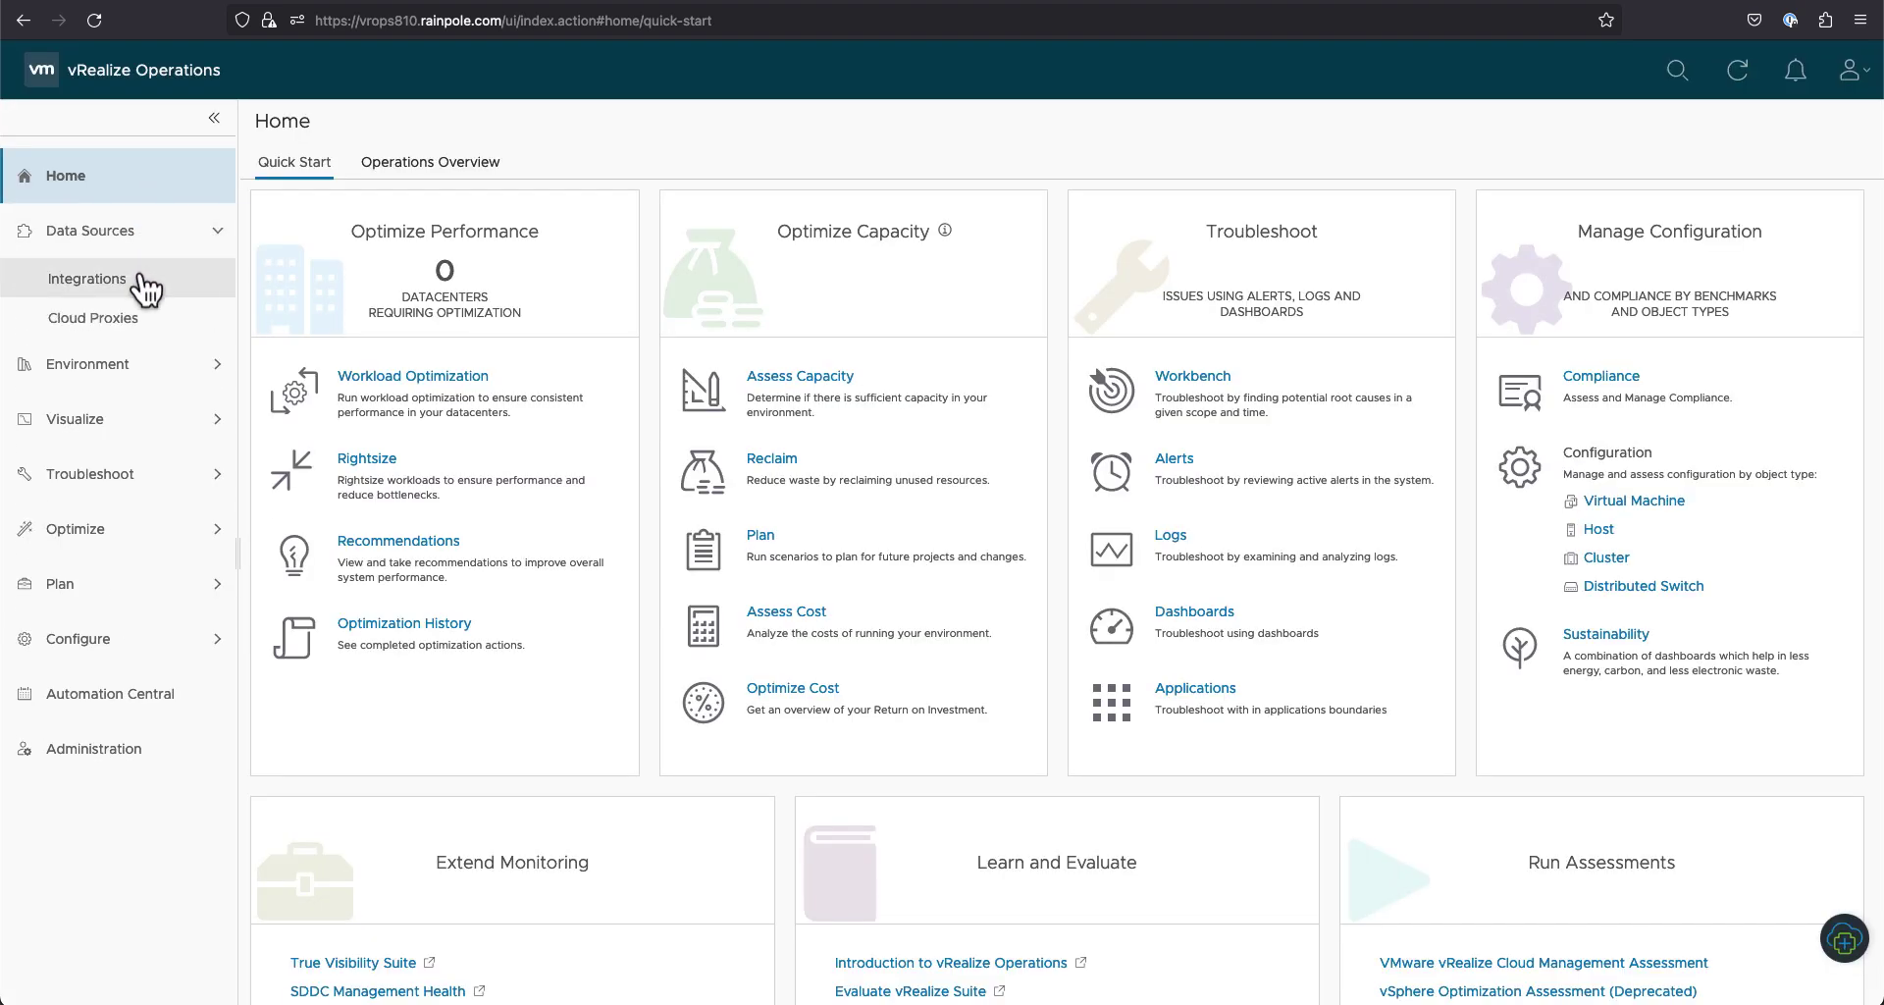
left_click(146, 283)
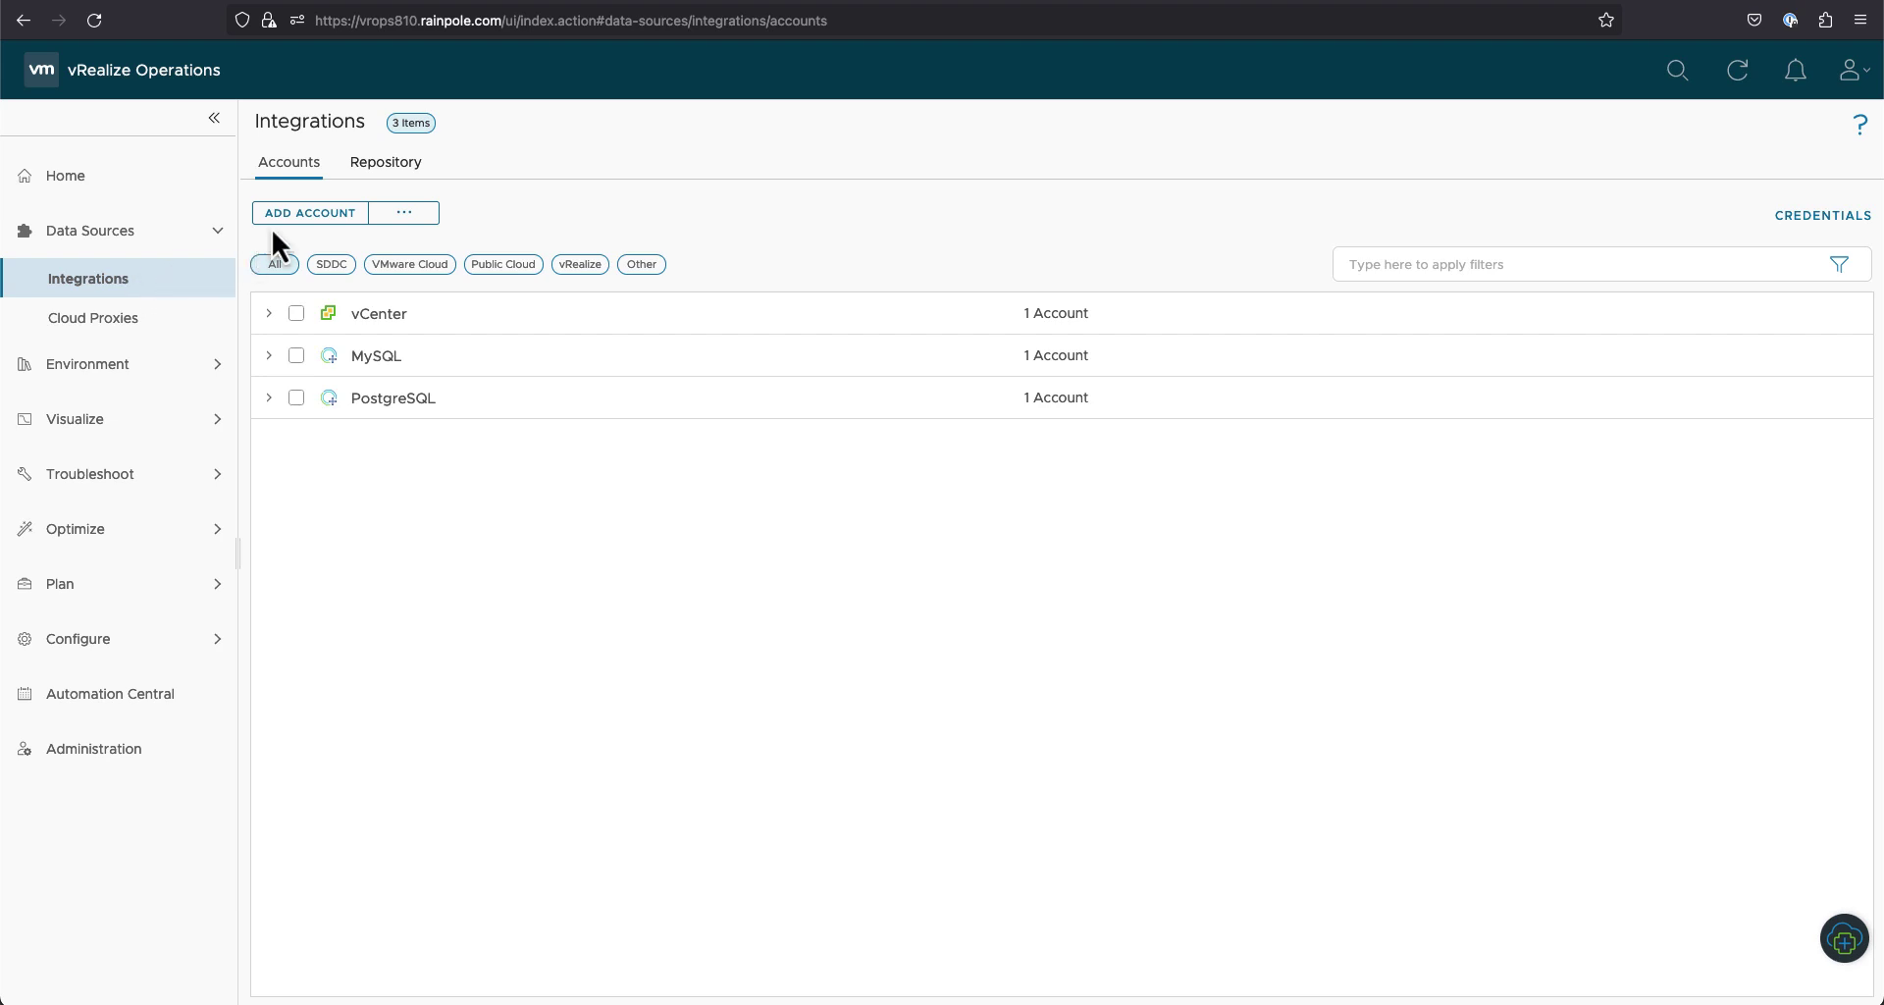
left_click(393, 165)
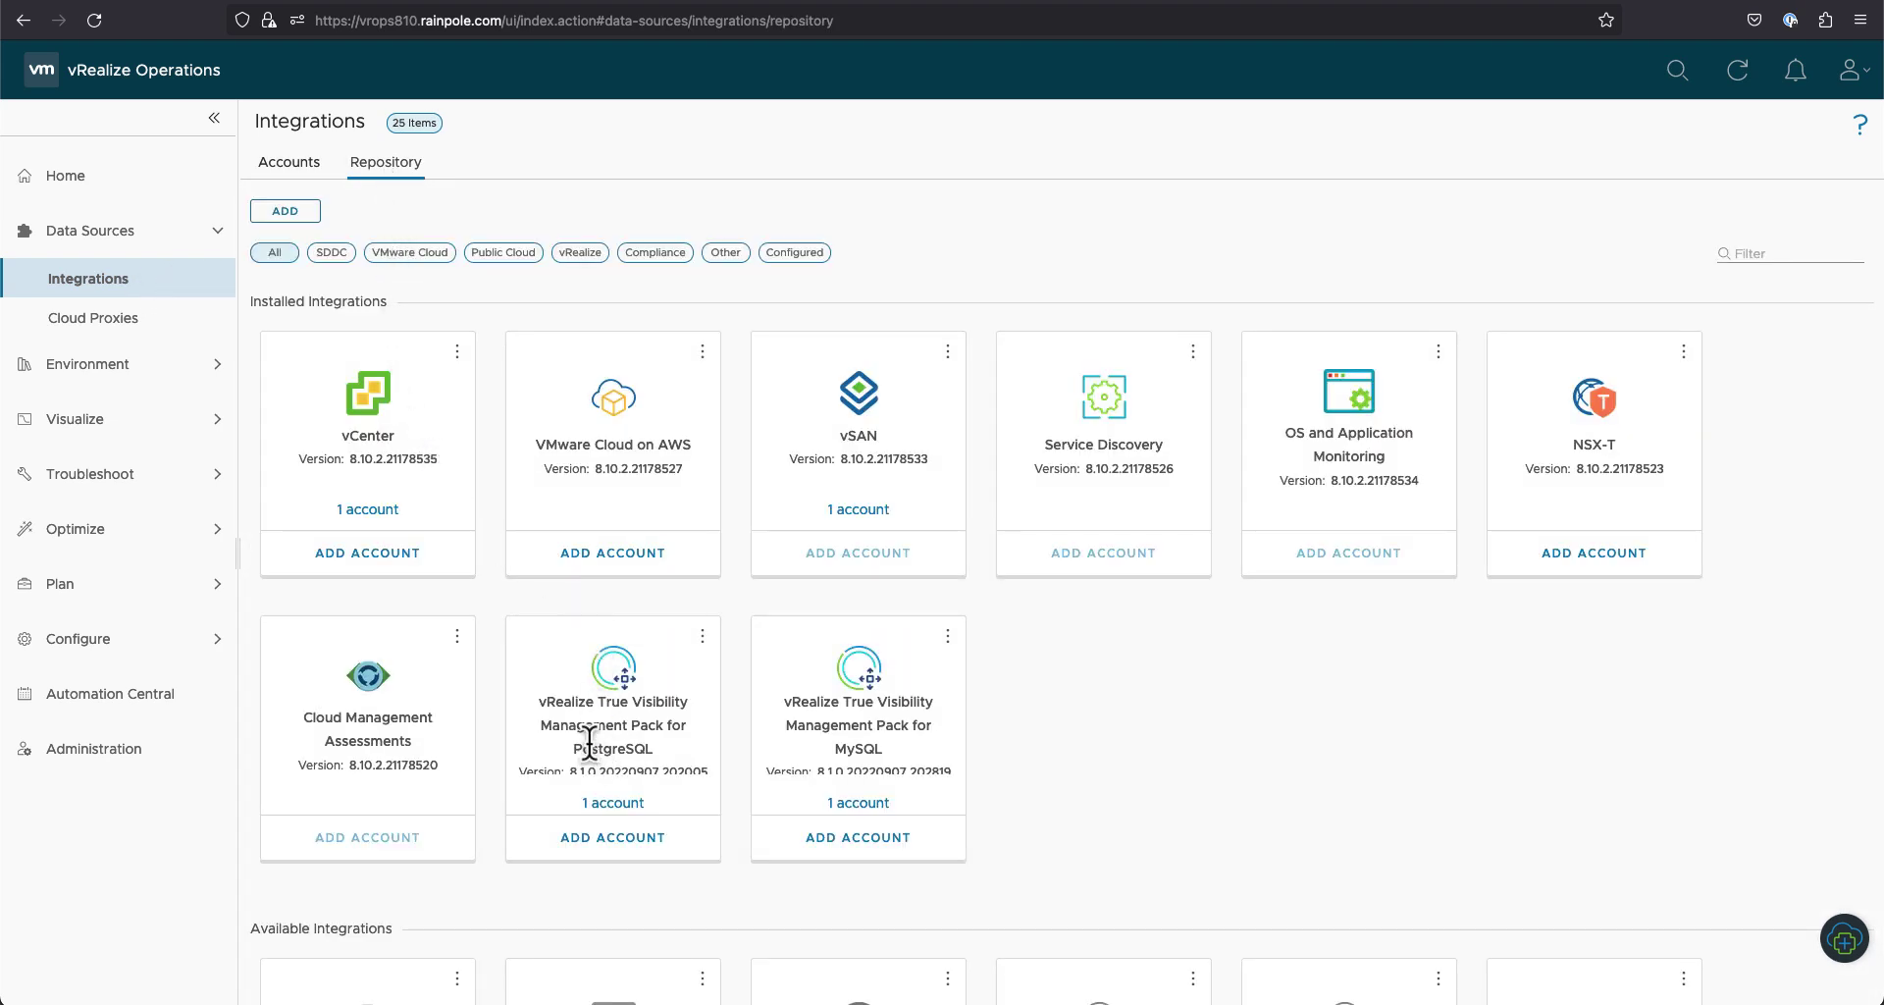
scroll(617, 785, "down", 2)
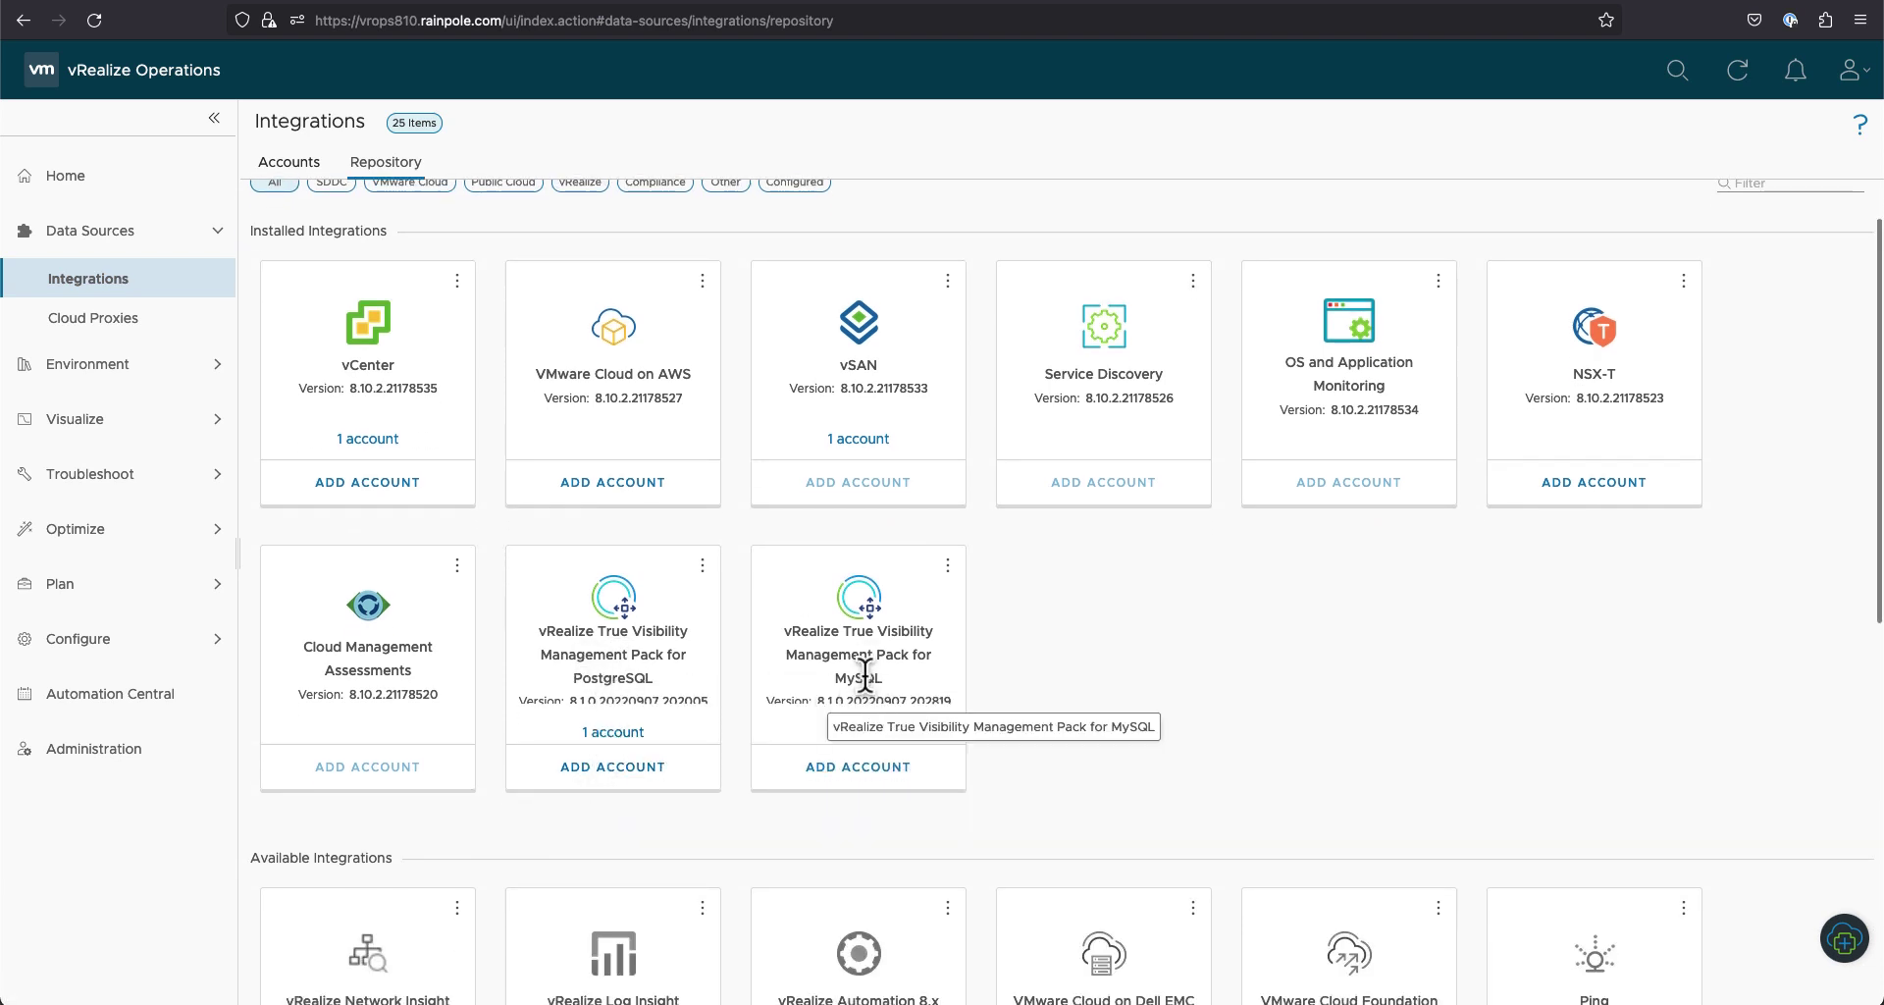
left_click(306, 164)
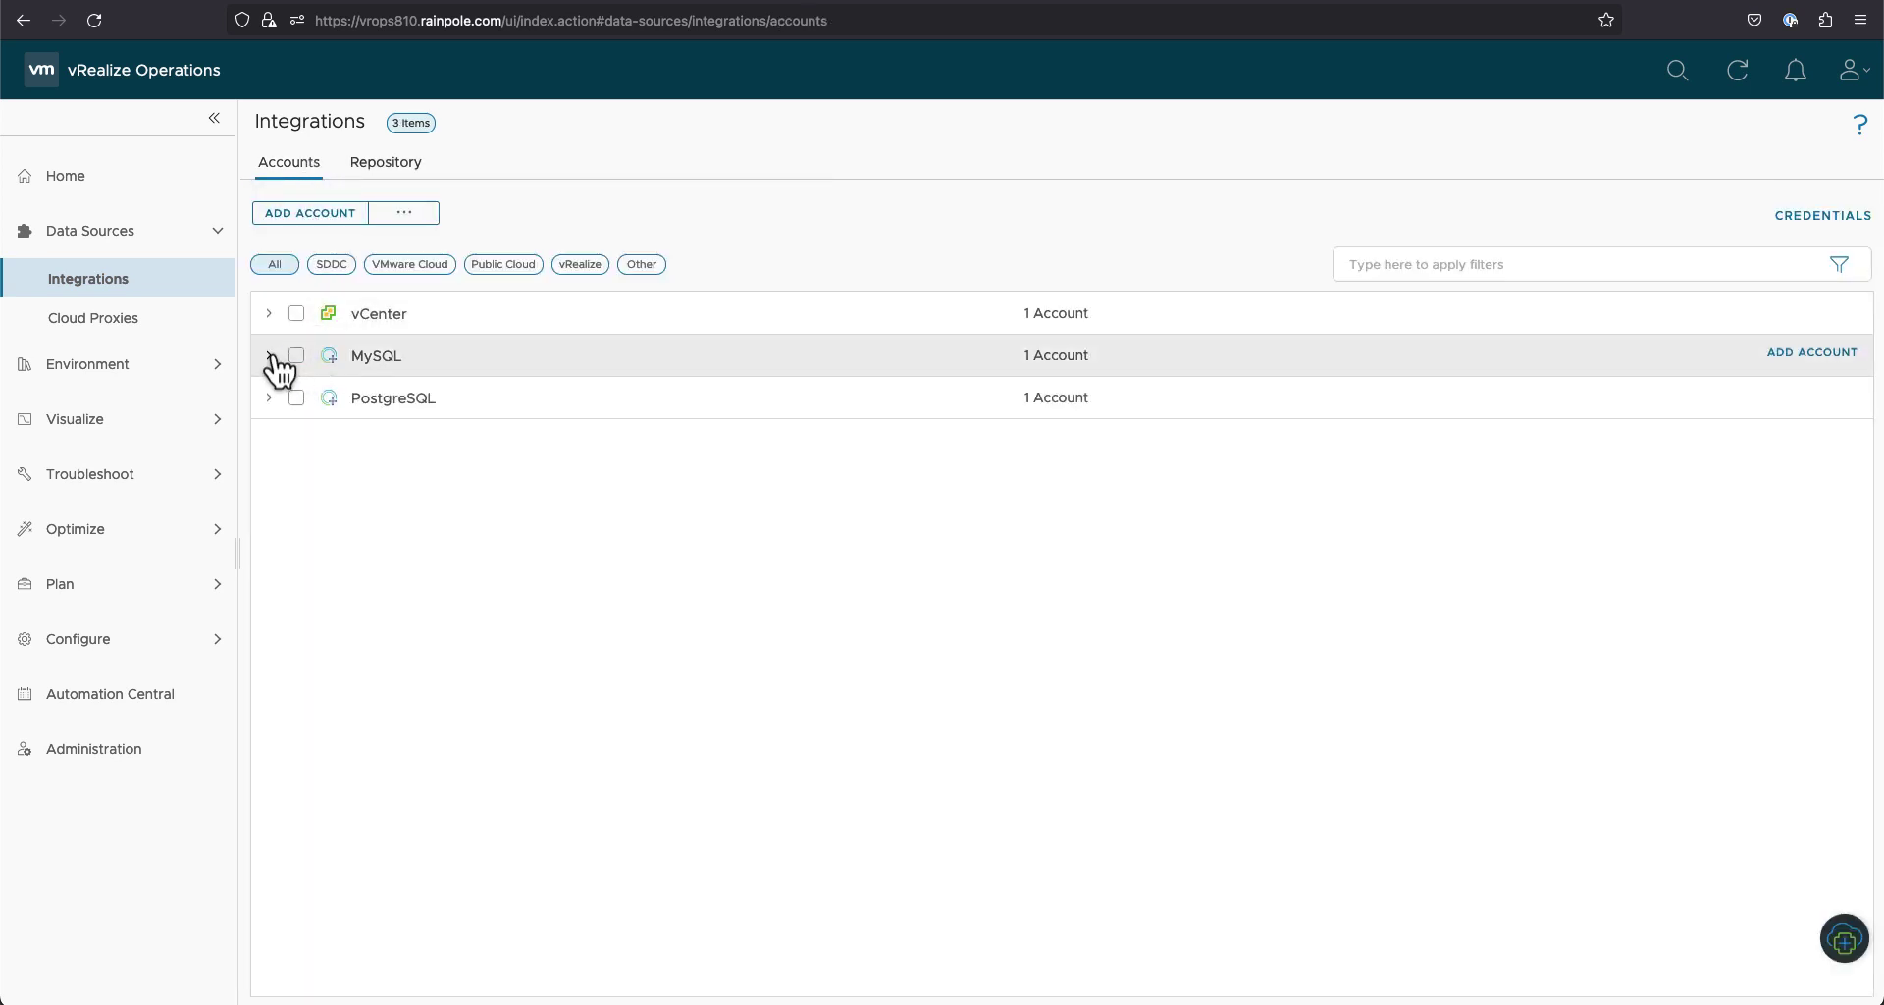
Step: Expand and collapse the MySQL and PostgreSQL account groups, confirming simple-pg-as-lpu reports OK
left_click(273, 356)
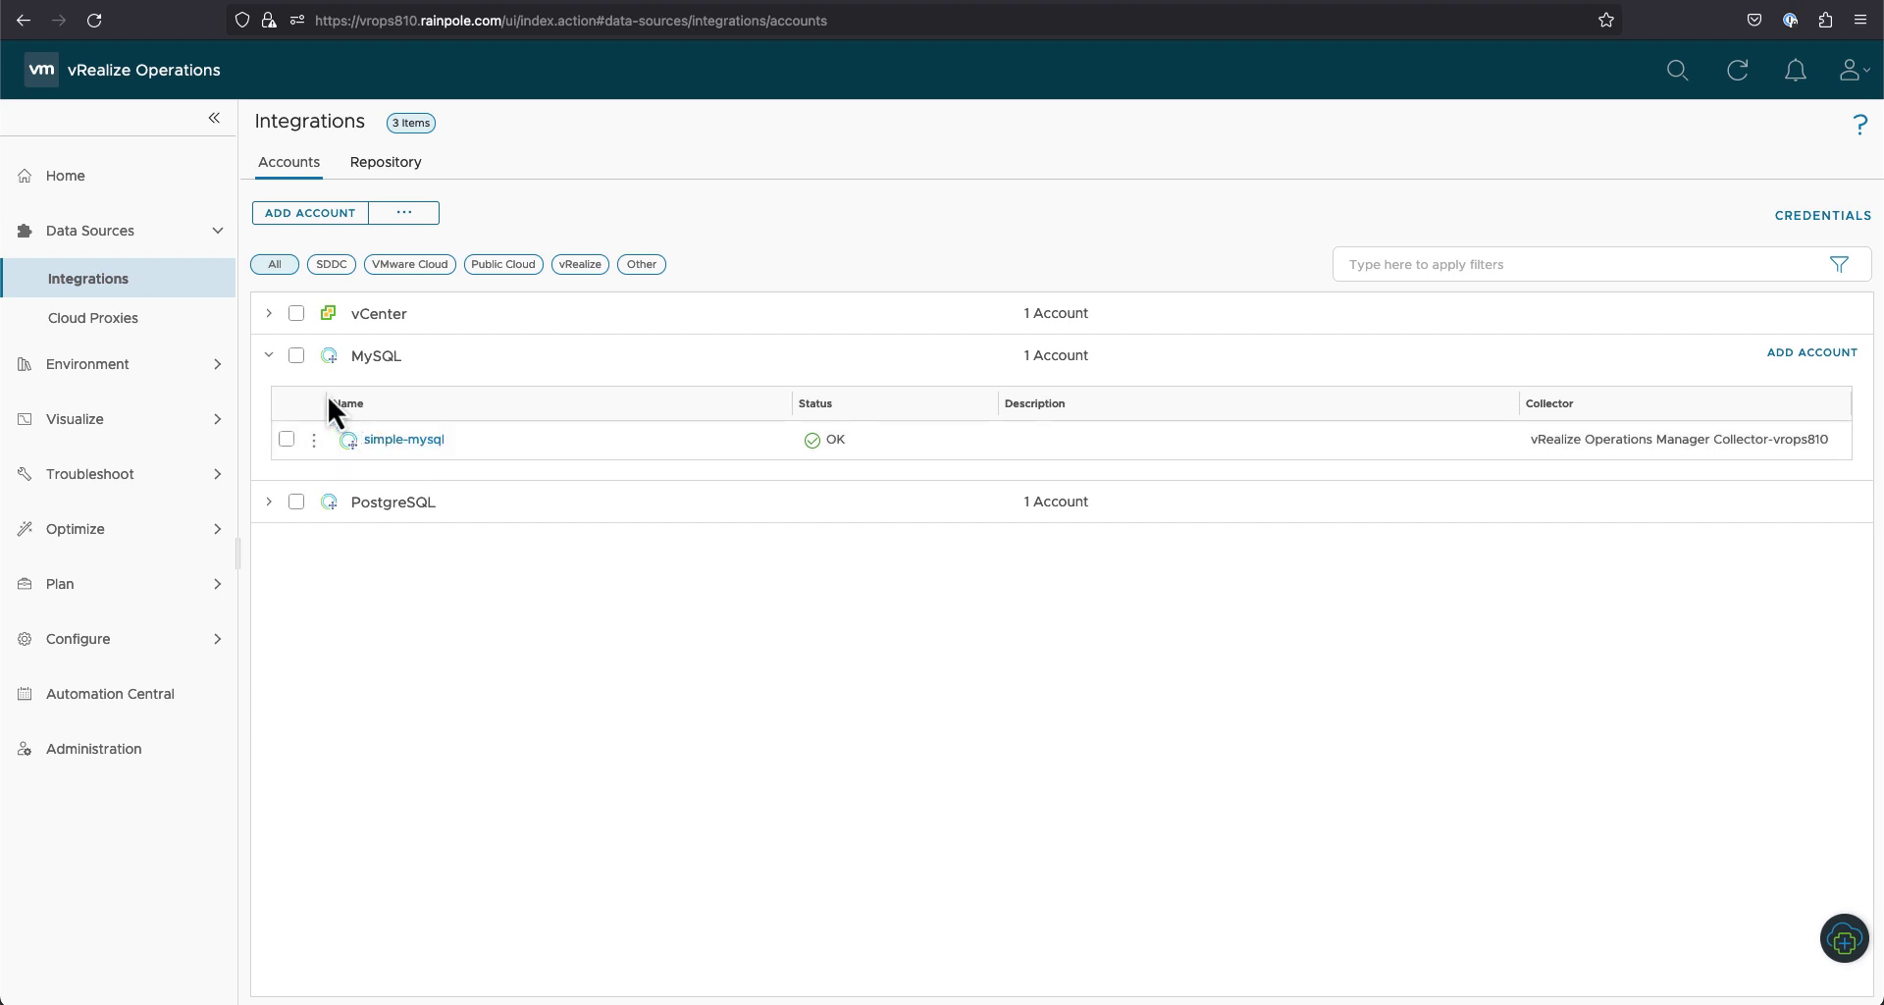
left_click(269, 356)
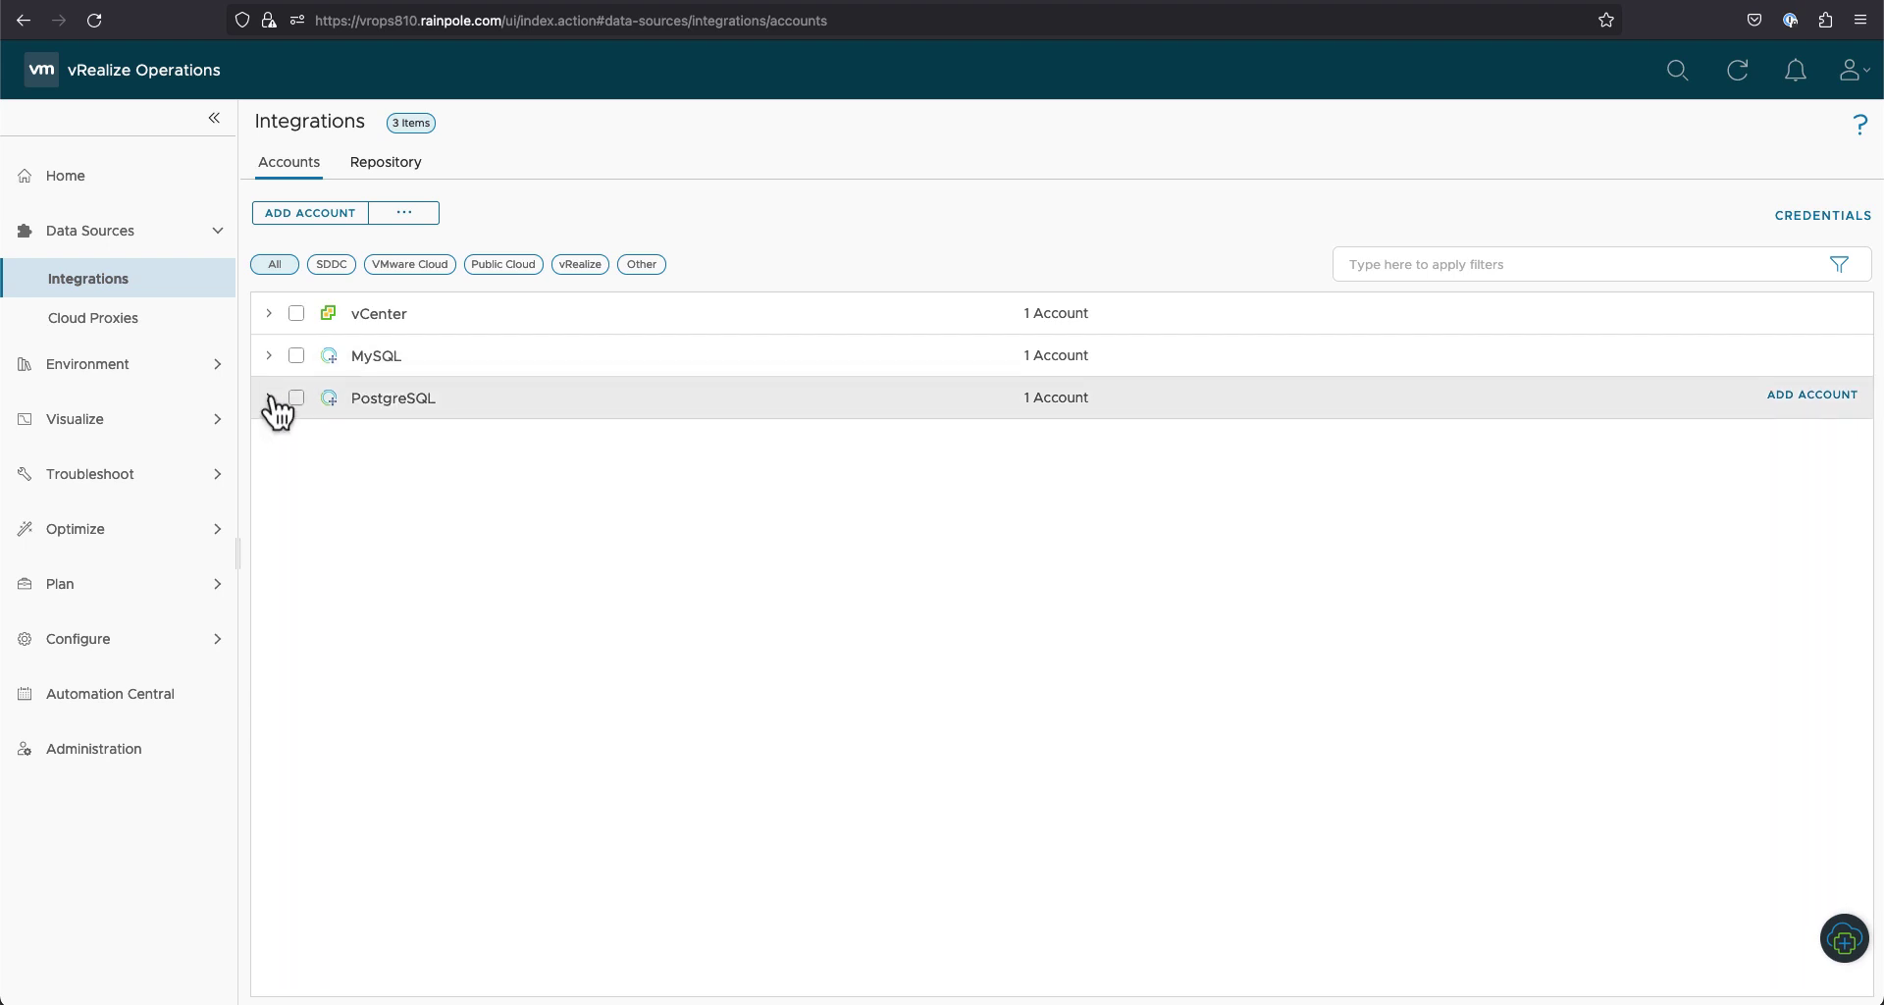
left_click(269, 398)
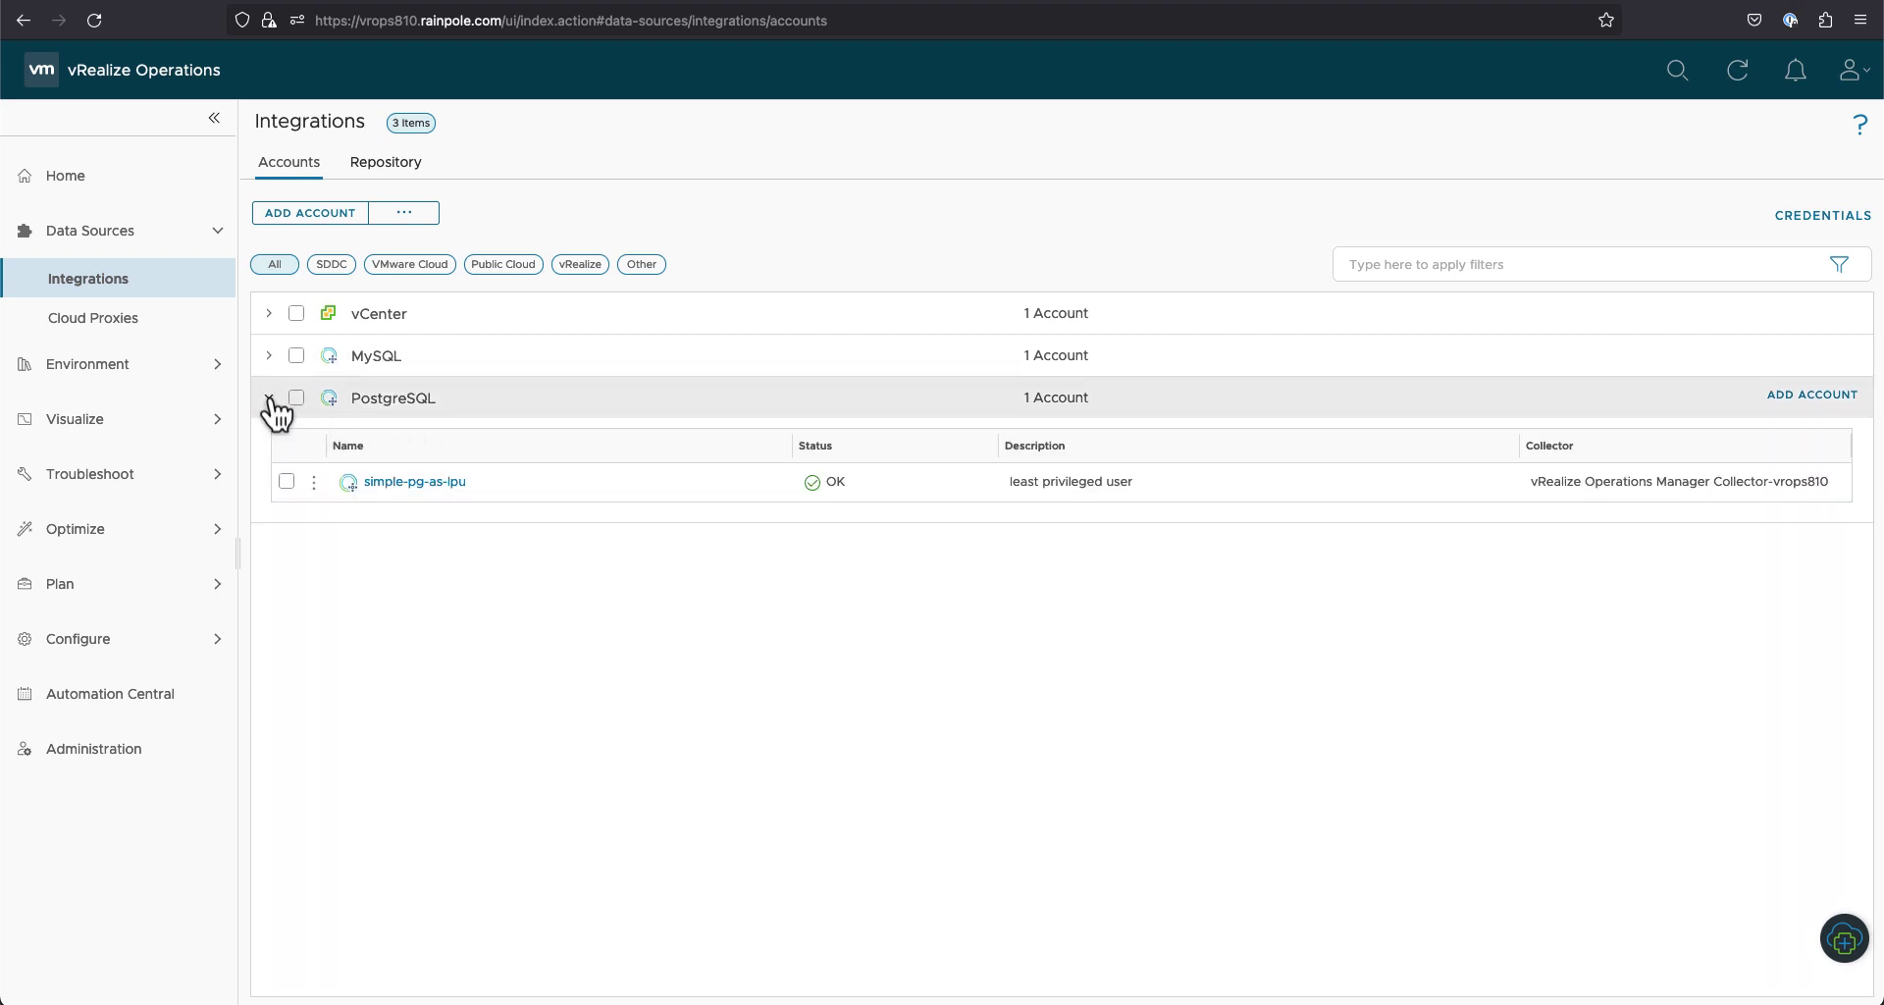
left_click(269, 397)
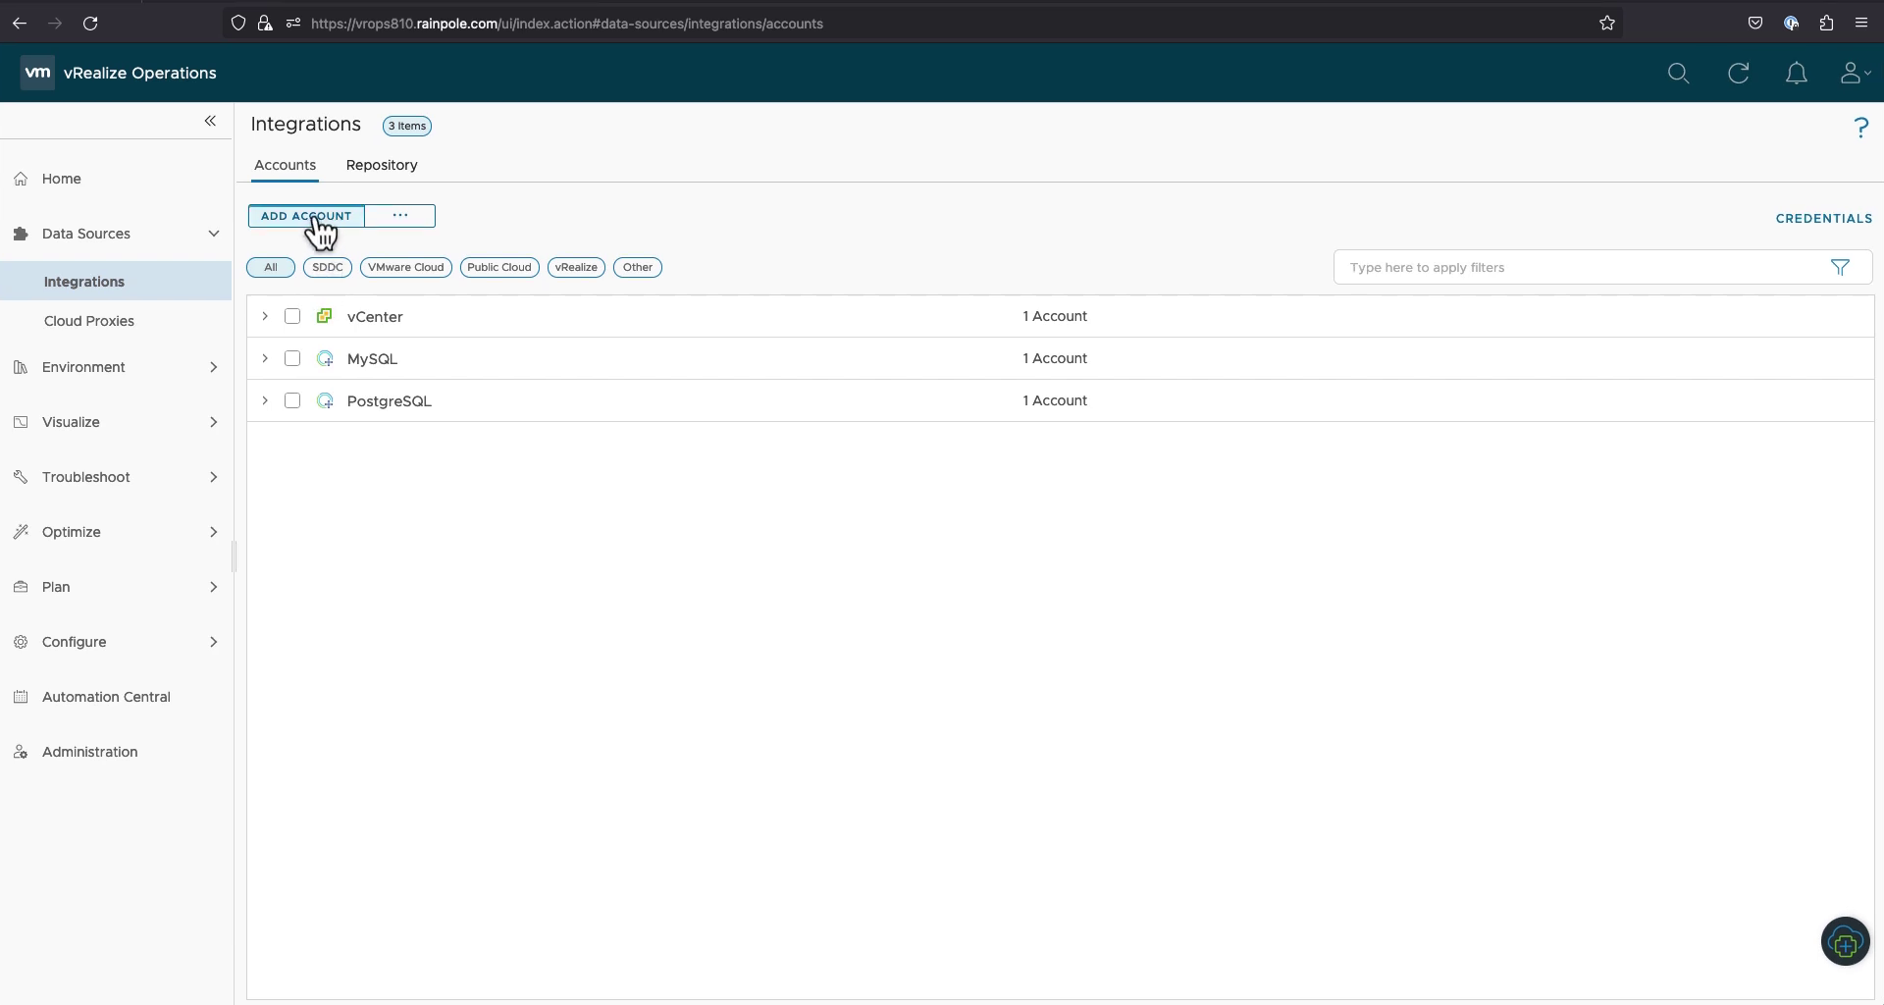
Step: Add a PostgreSQL account named demodb1 with the server's host address and database dbaas
left_click(318, 219)
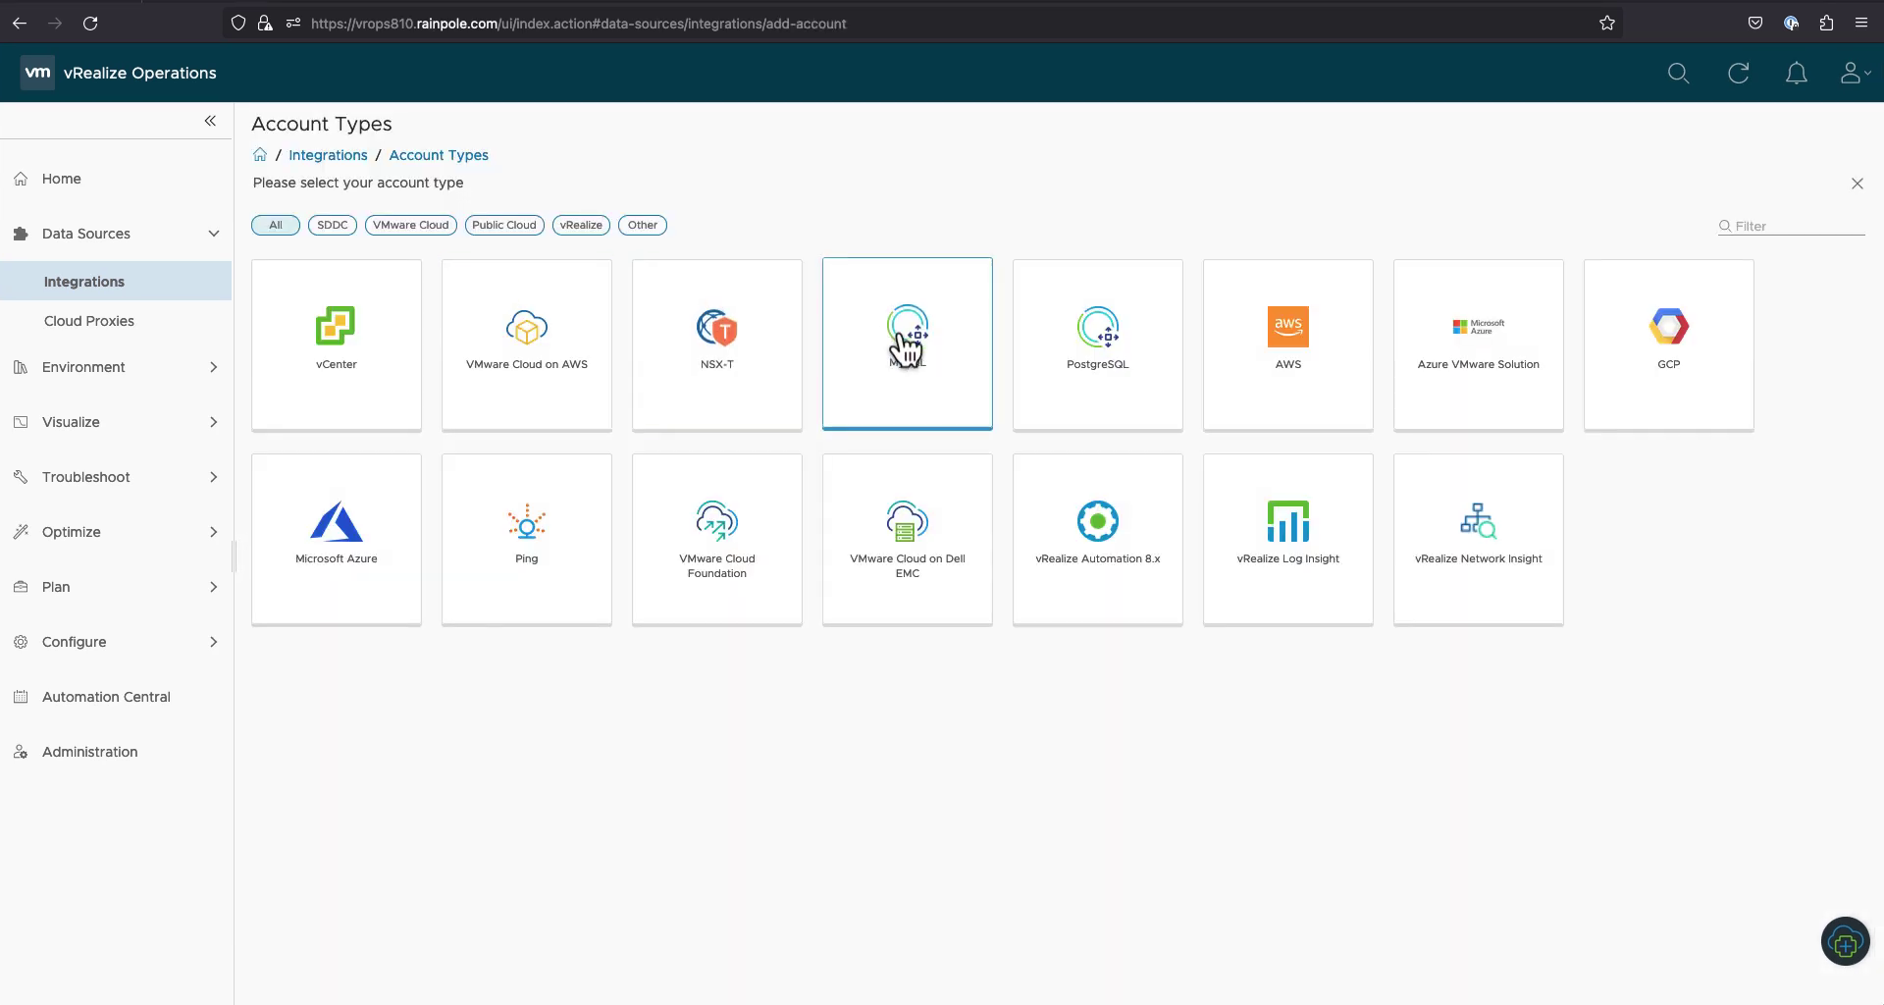
left_click(1088, 359)
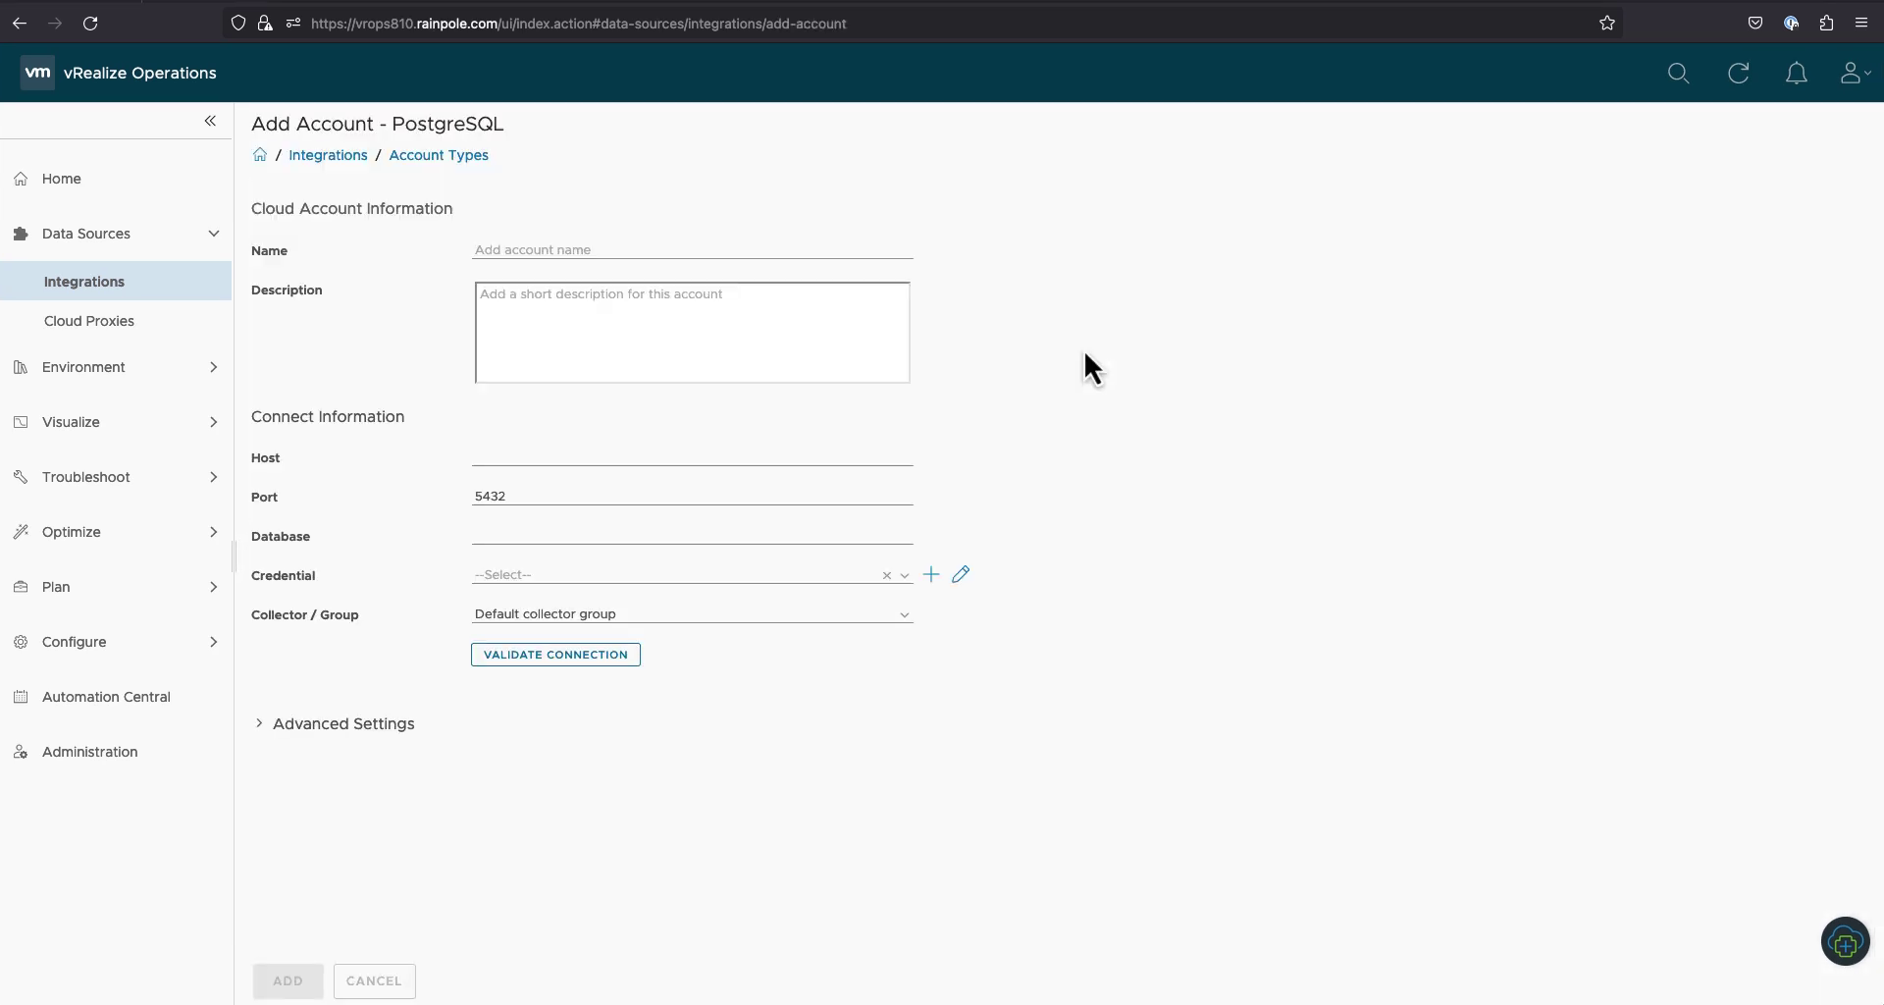
left_click(646, 254)
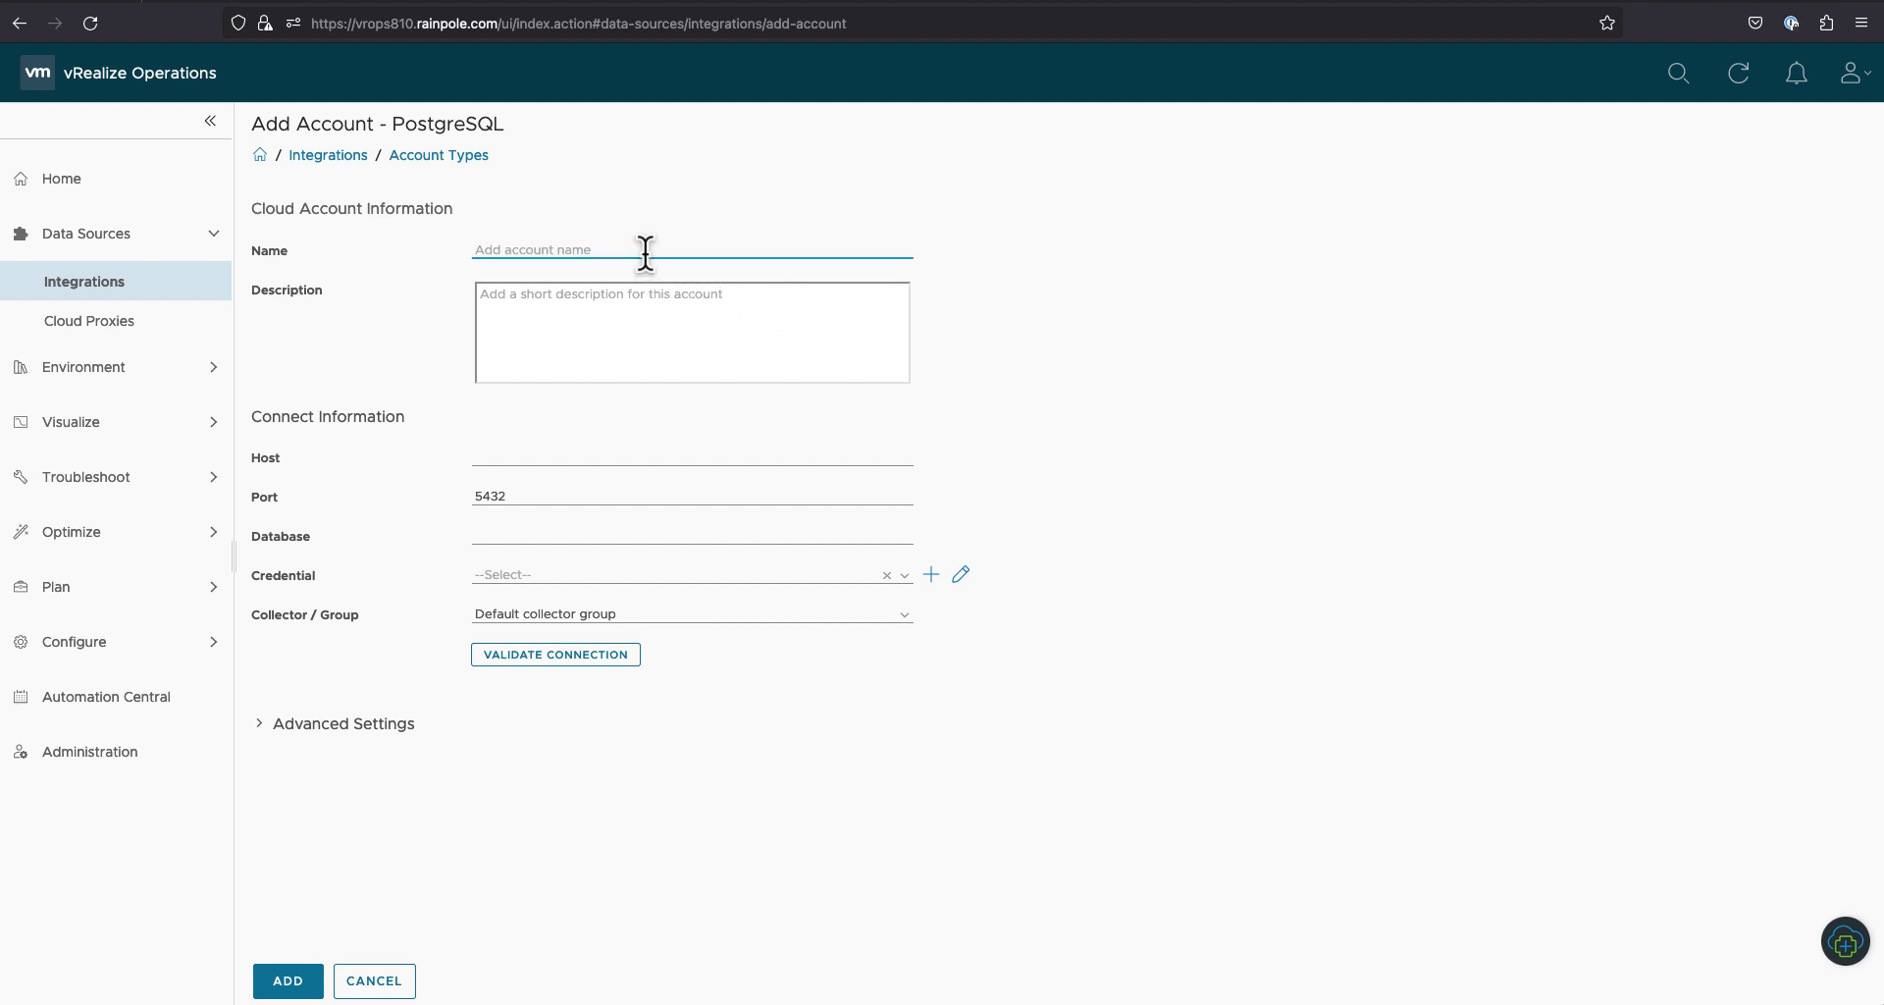
type("demodb1")
left_click(592, 453)
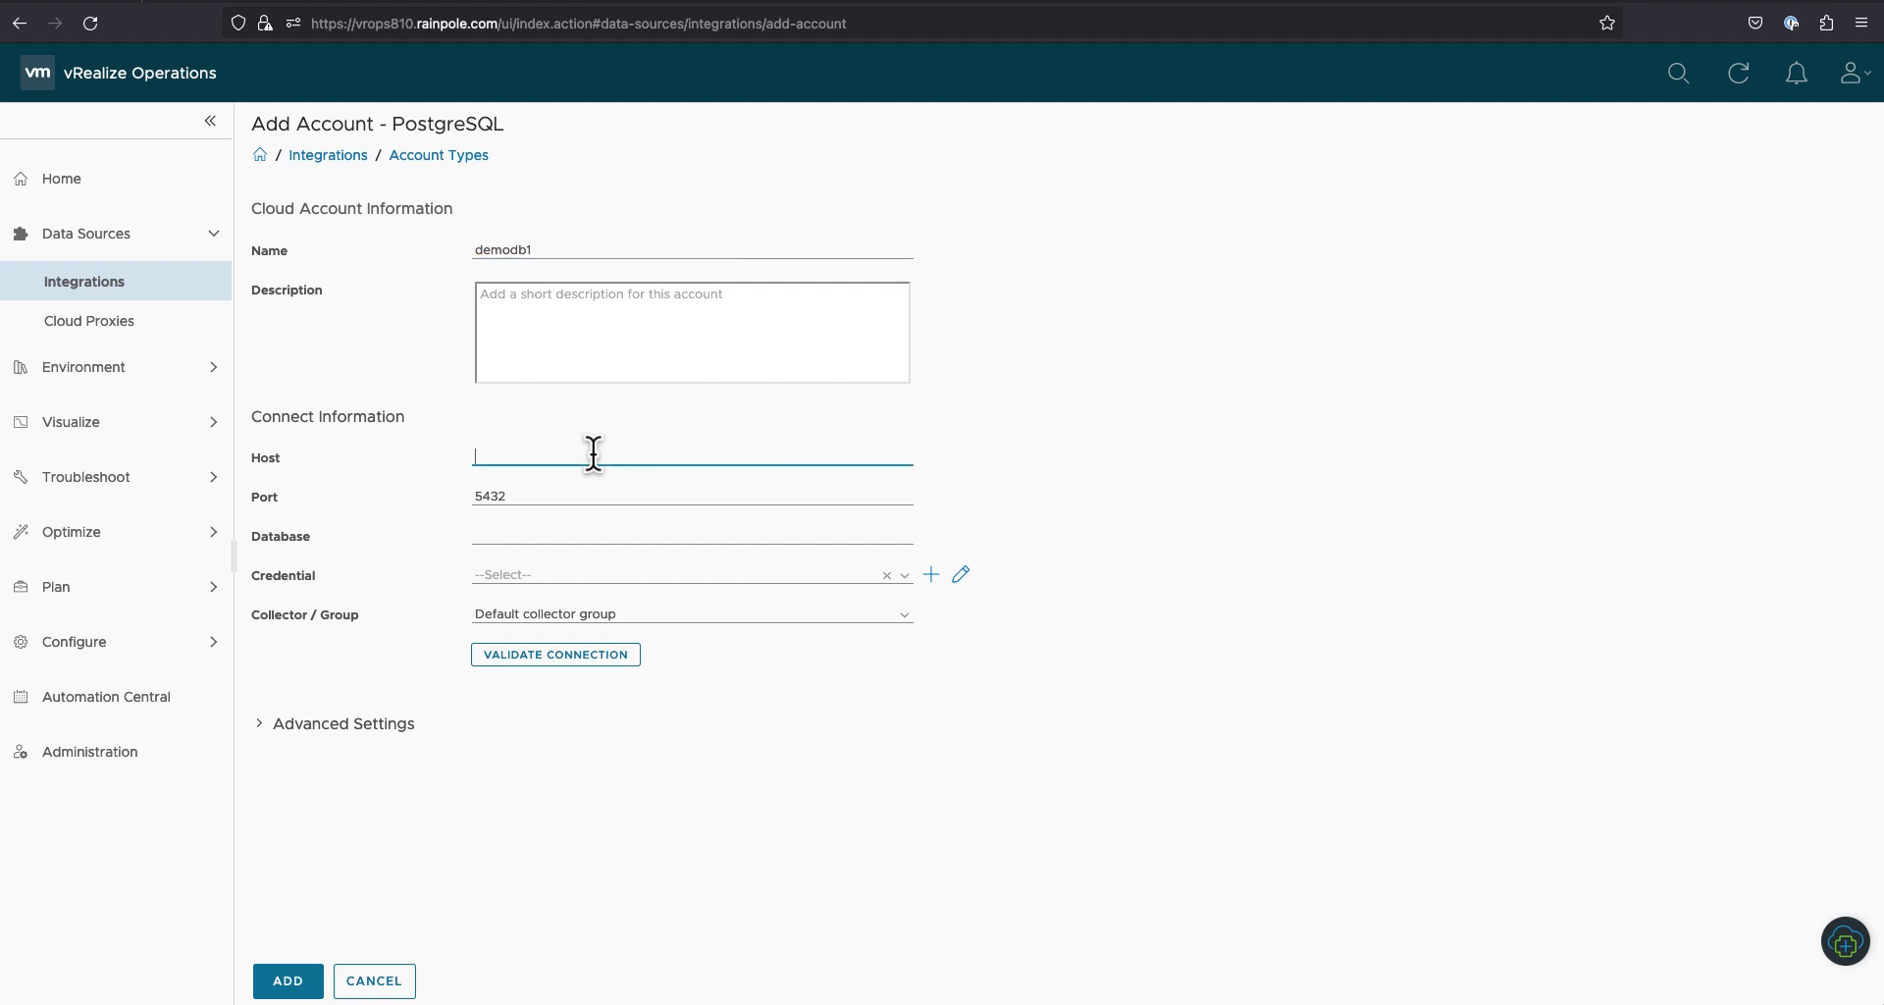
type("12.227")
left_click(559, 535)
type("dbaas")
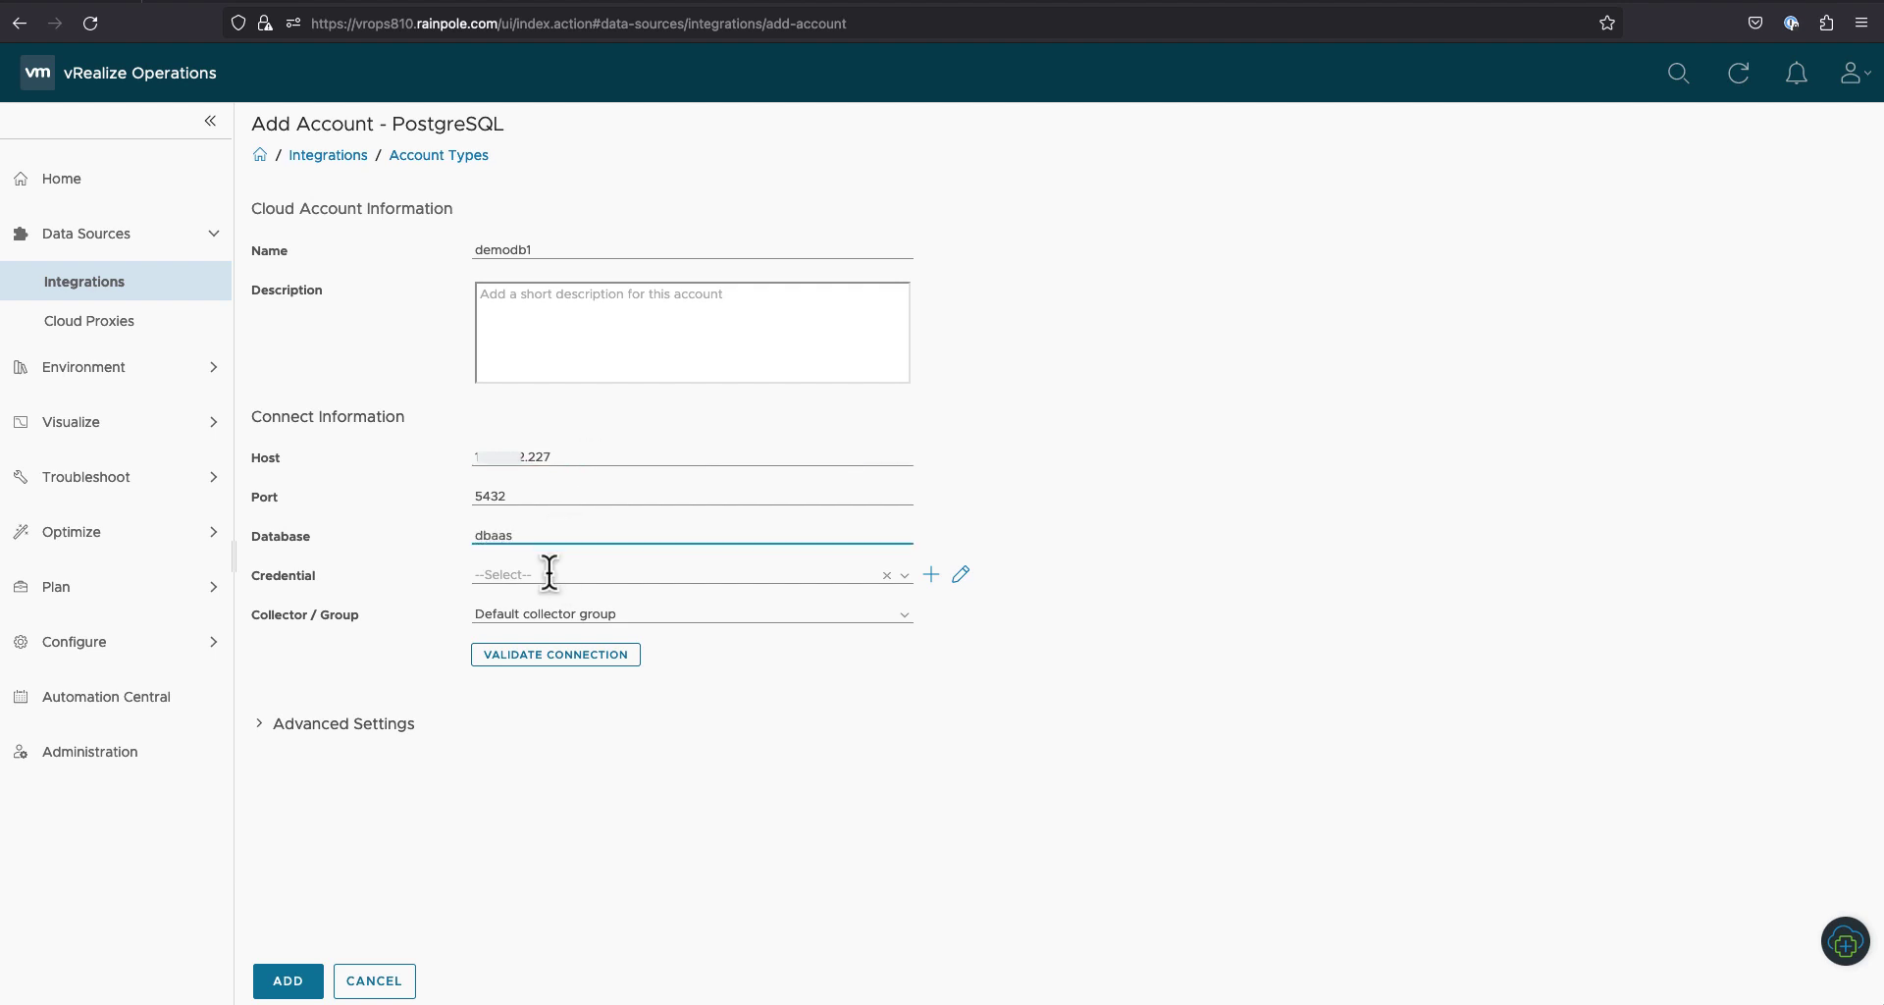
left_click(930, 577)
Step: Save a demodb1-lpu-user credential with the database user's name and password
left_click(884, 502)
type("de")
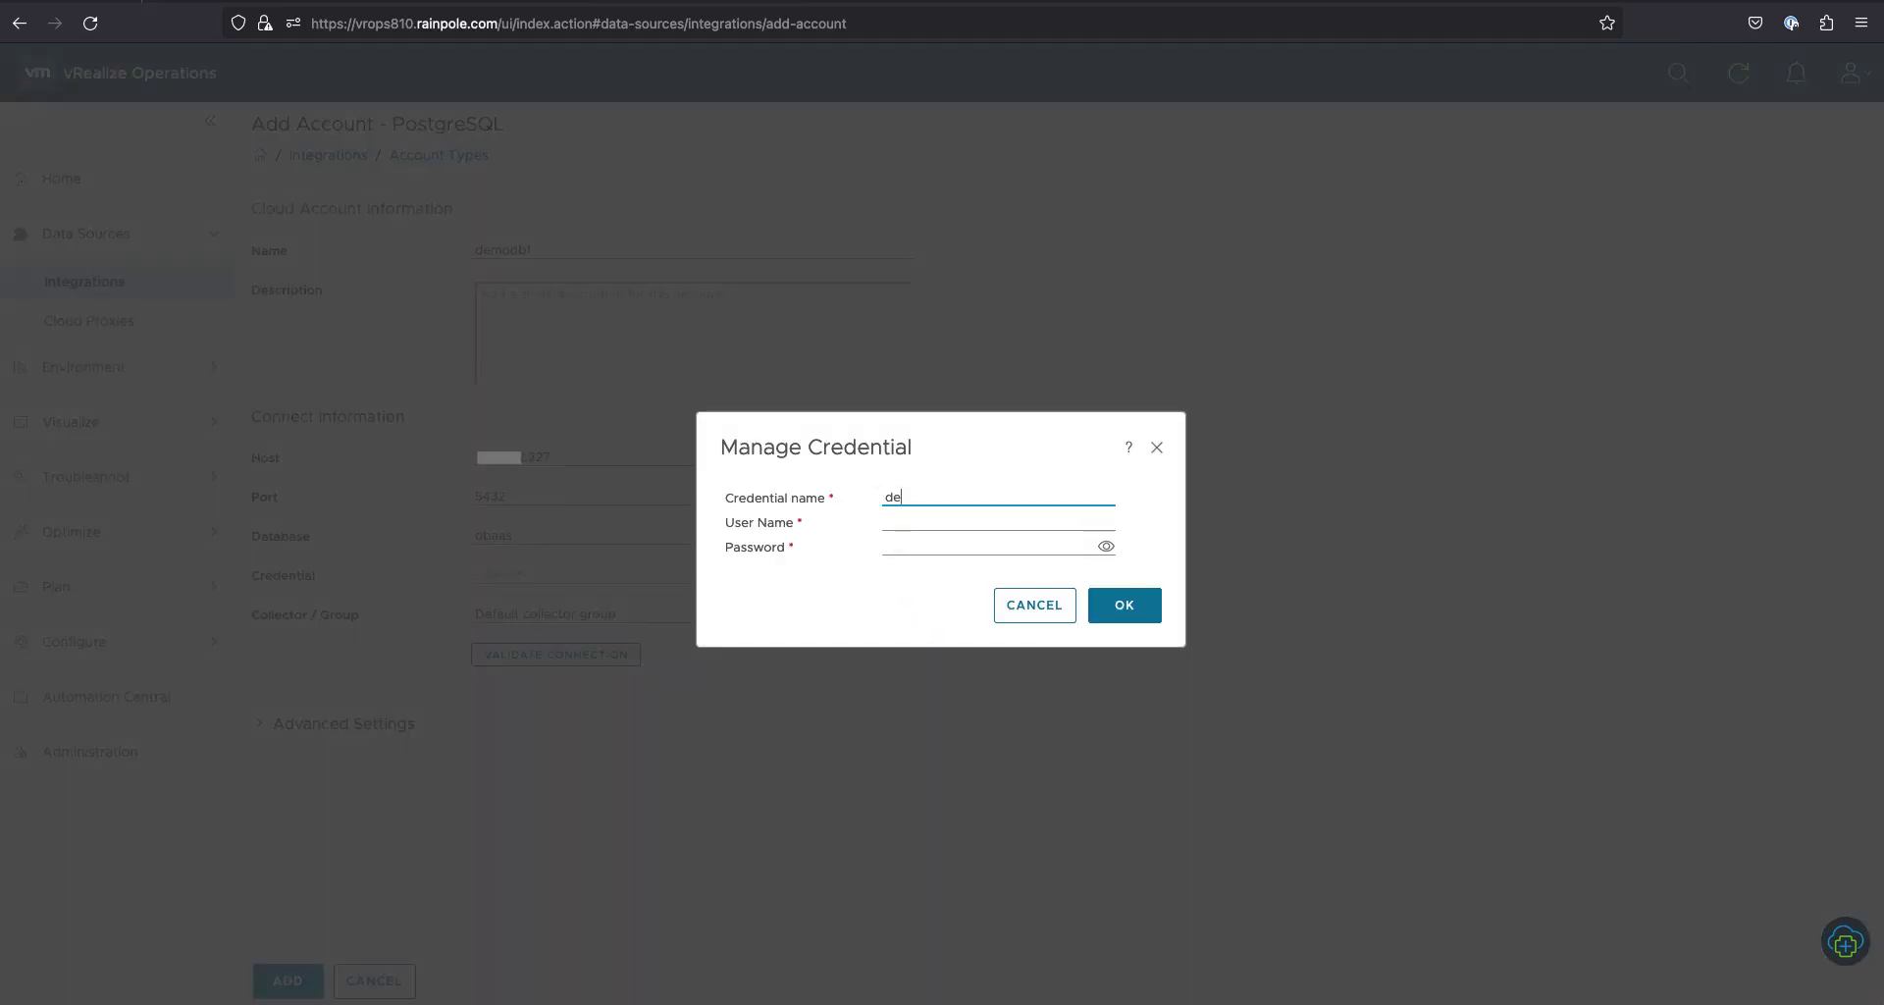
type("modb1-lpu-user")
left_click(888, 521)
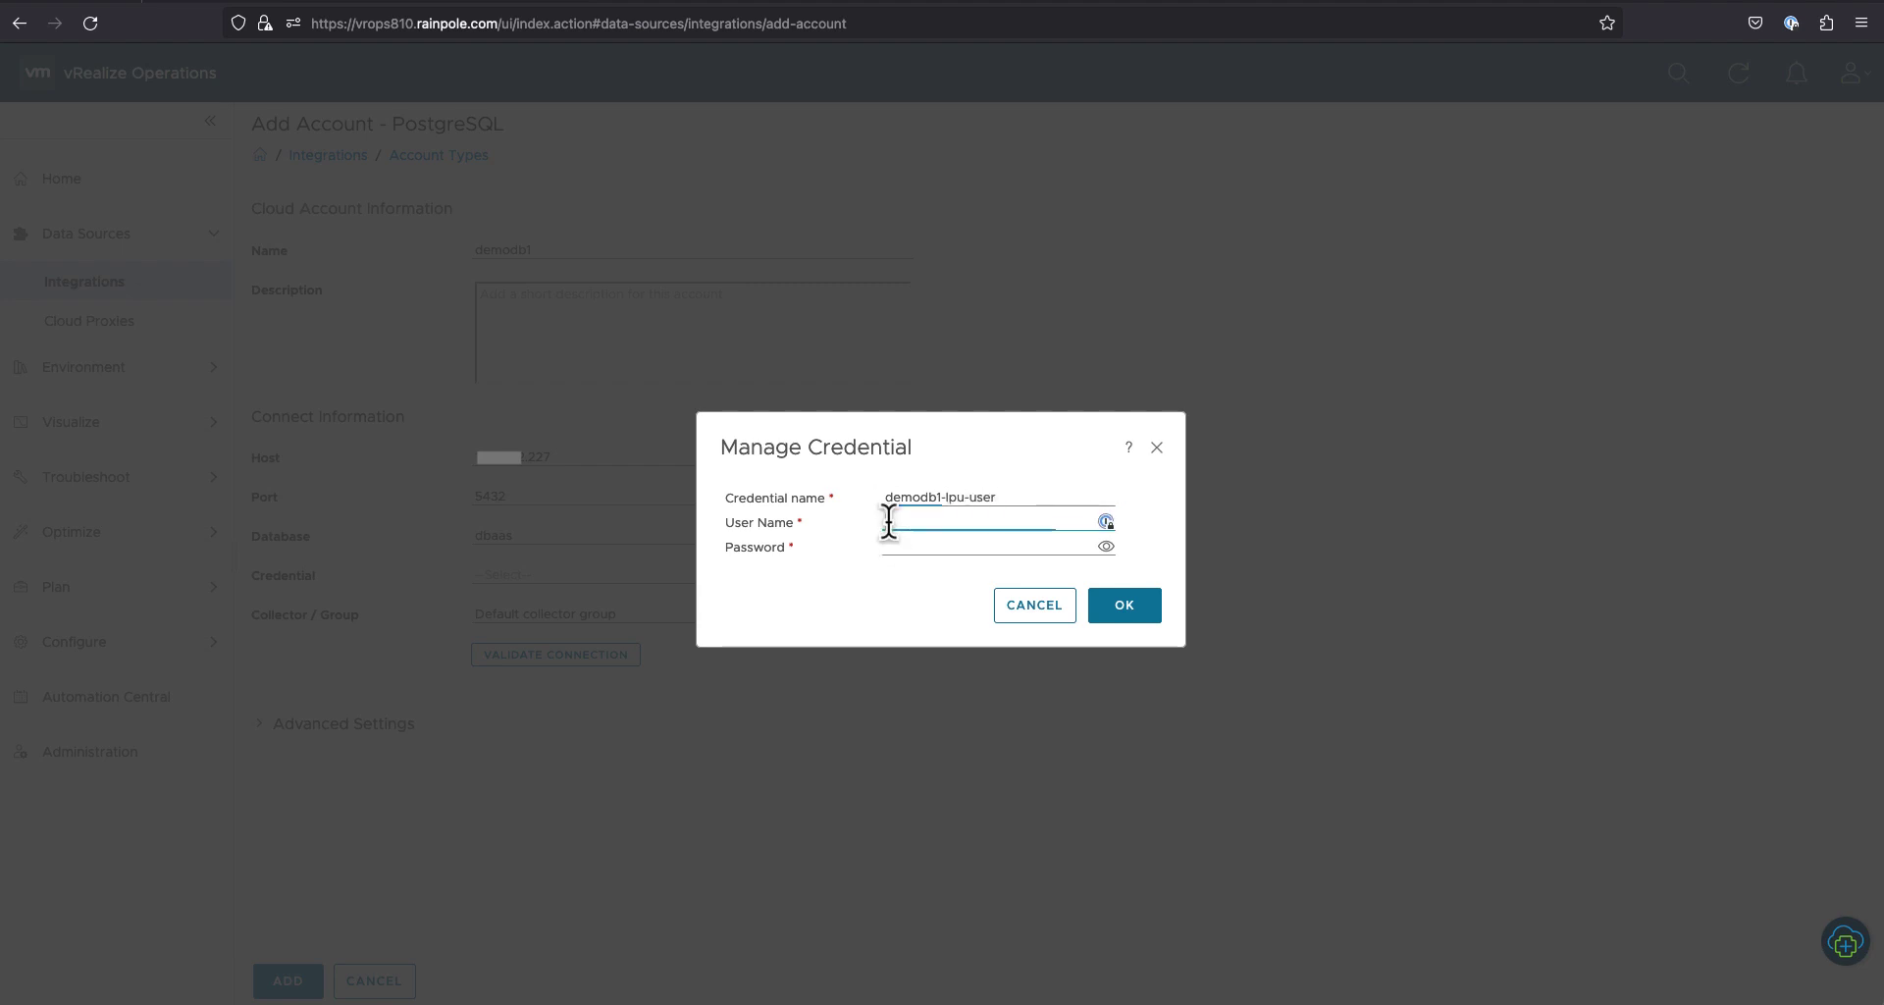
type("lpu")
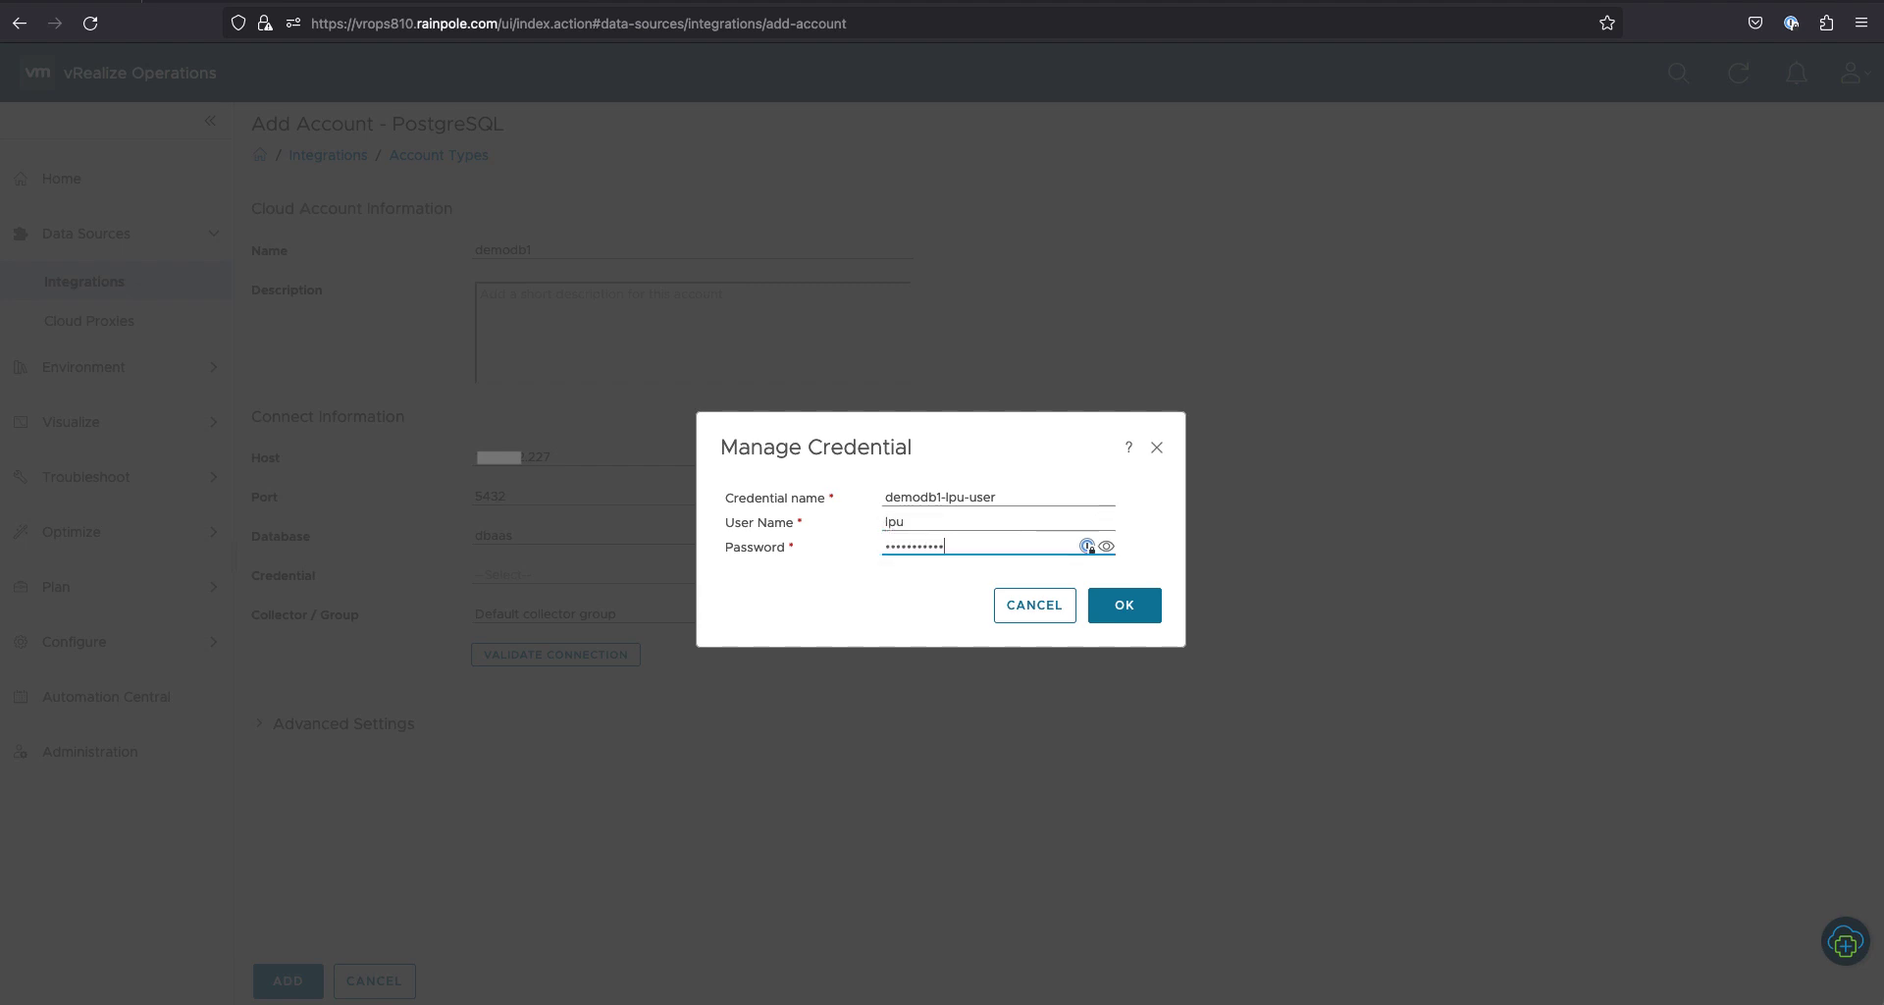
left_click(1116, 610)
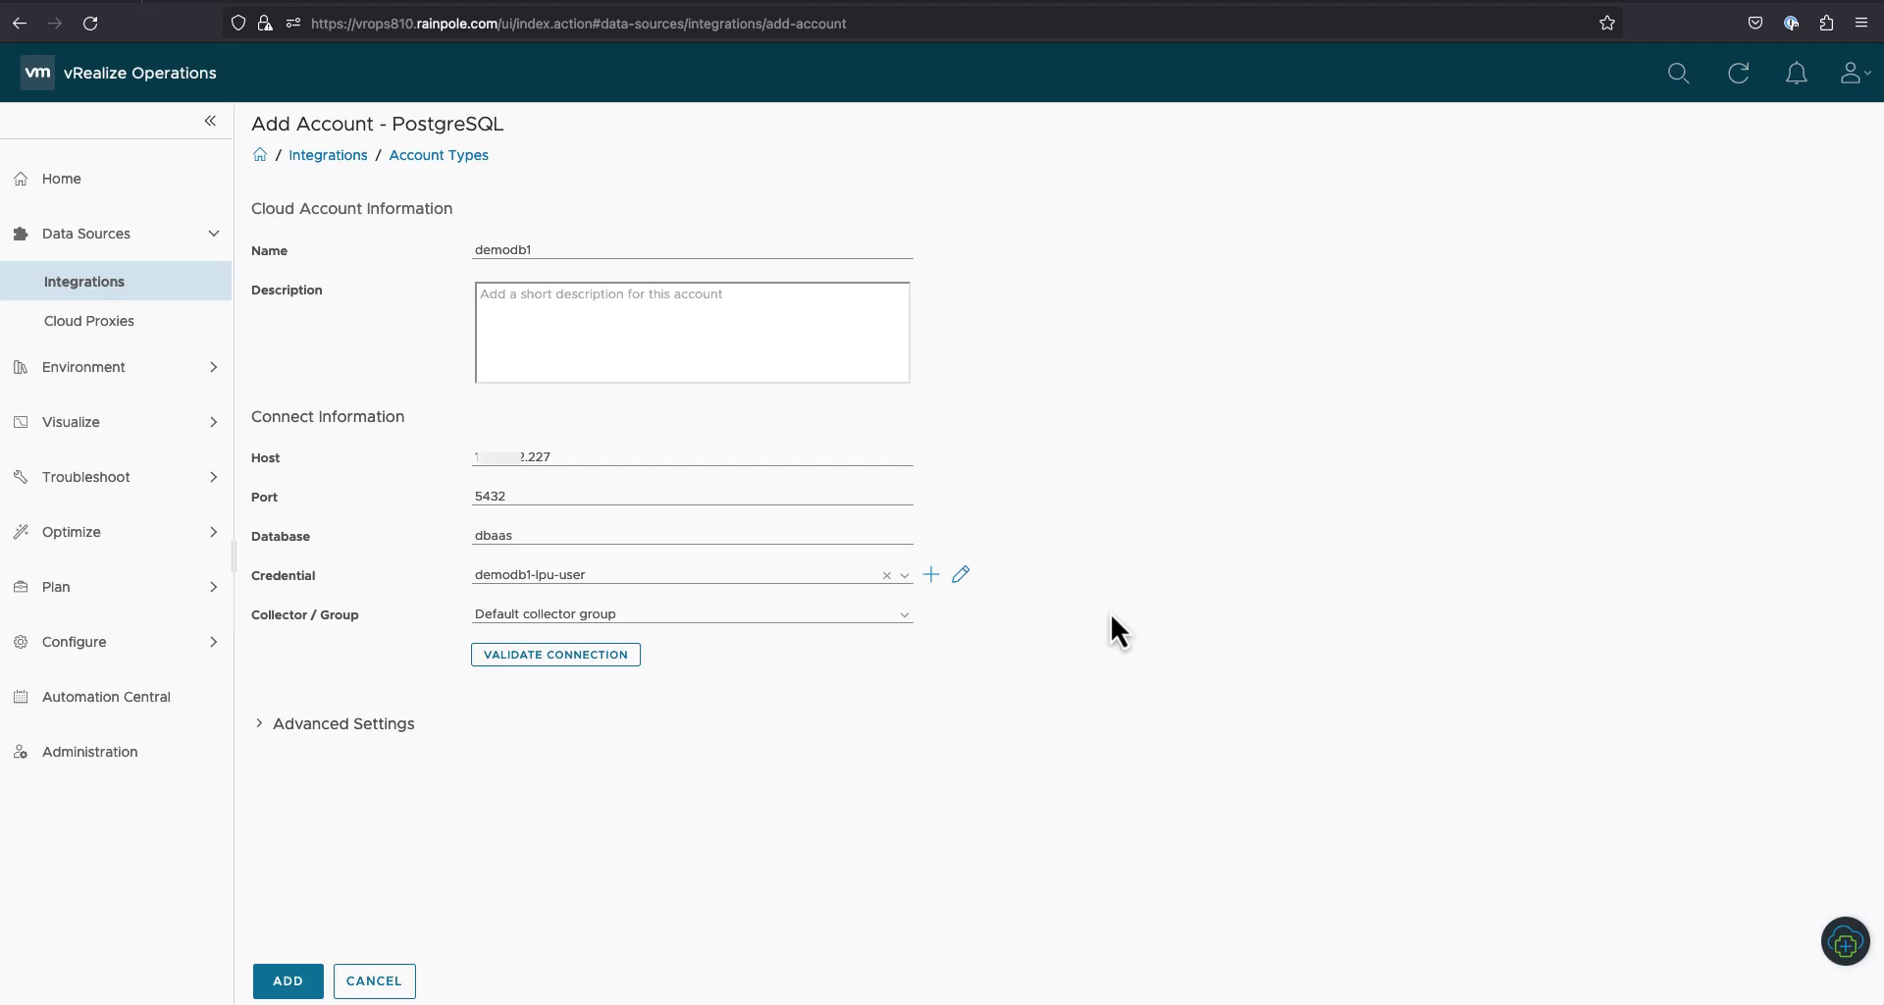
Step: Set Monitor Tables to True in the demodb1 account's Advanced Settings
left_click(261, 726)
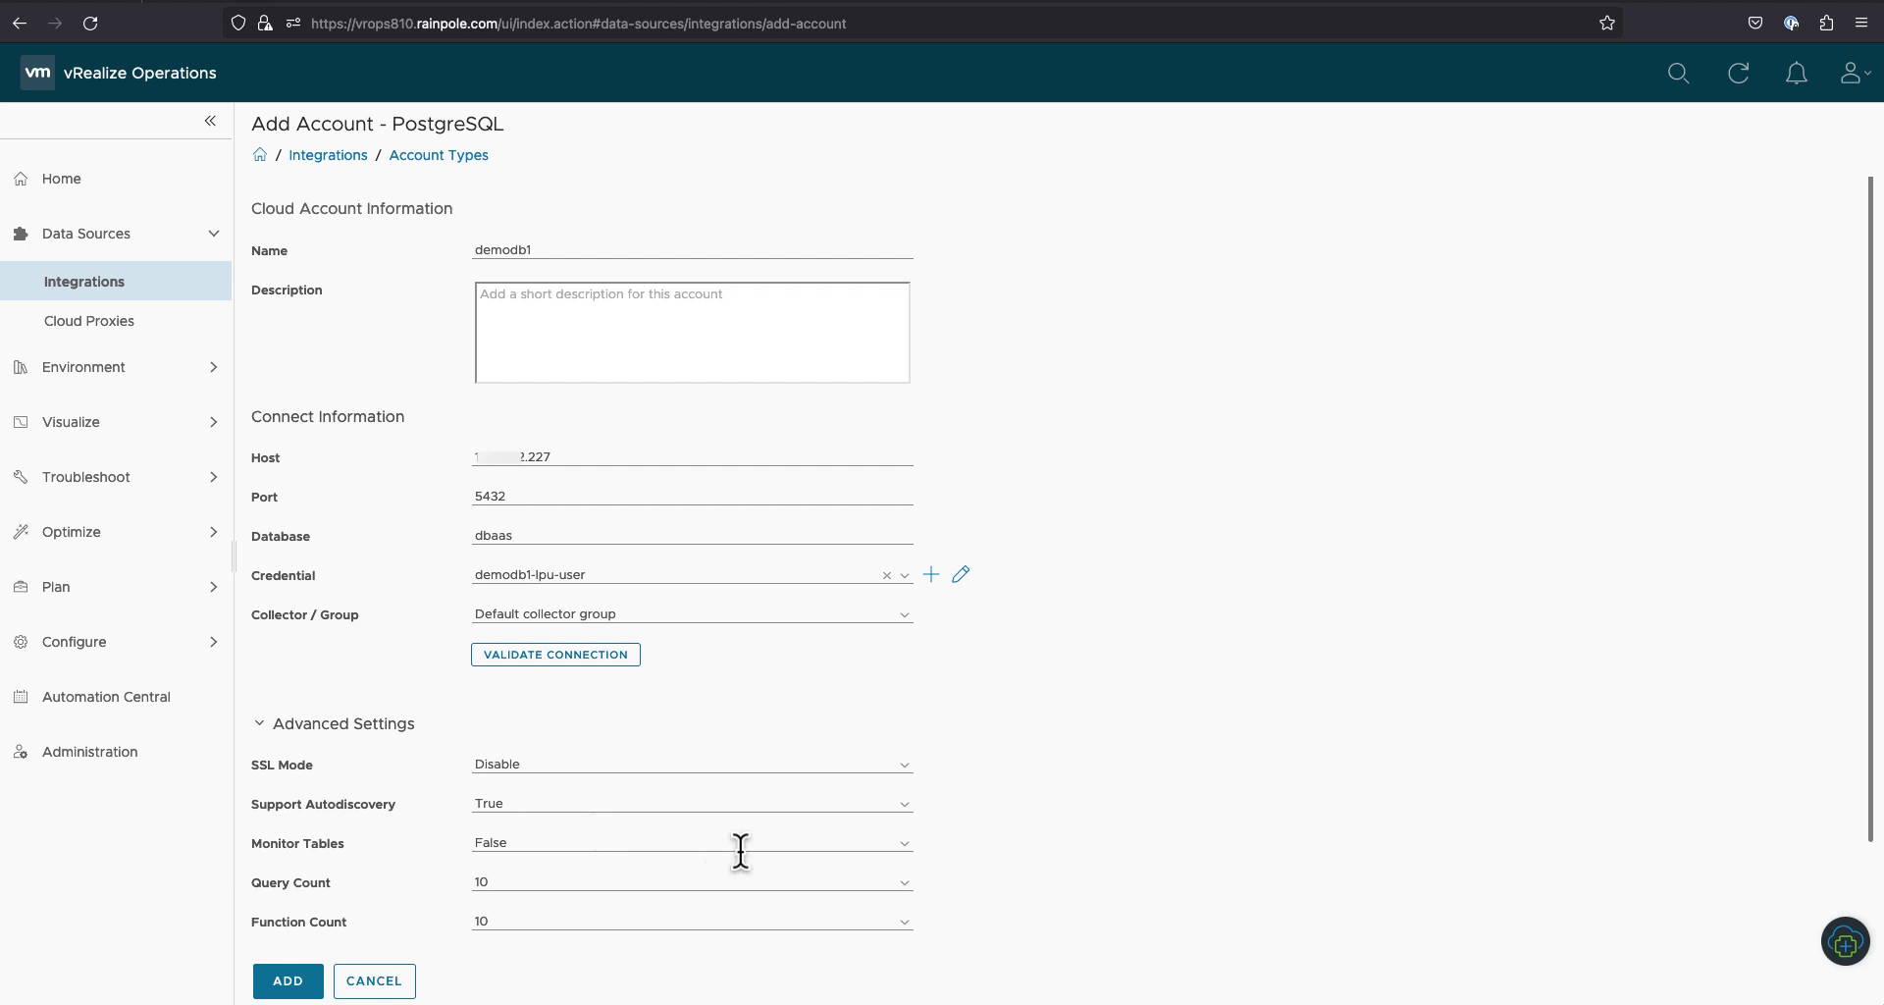
left_click(901, 850)
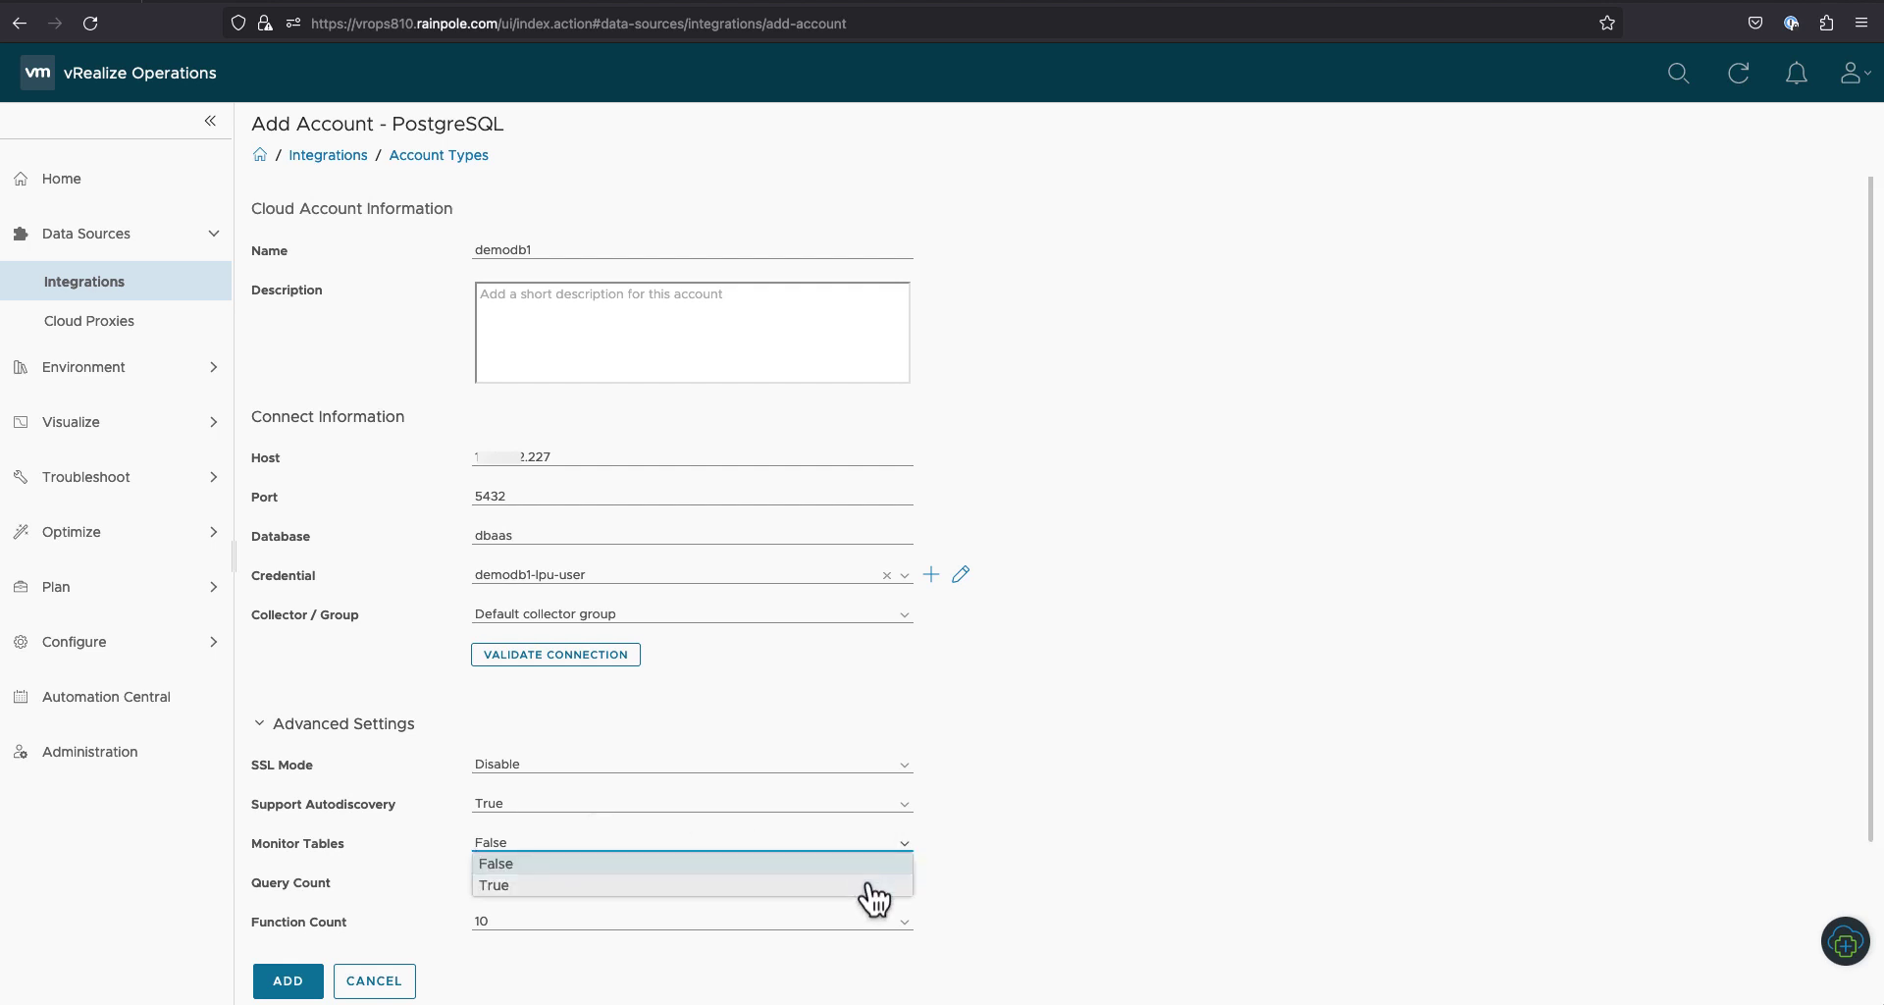
left_click(869, 886)
Step: Validate the demodb1 connection successfully and add the account
left_click(626, 659)
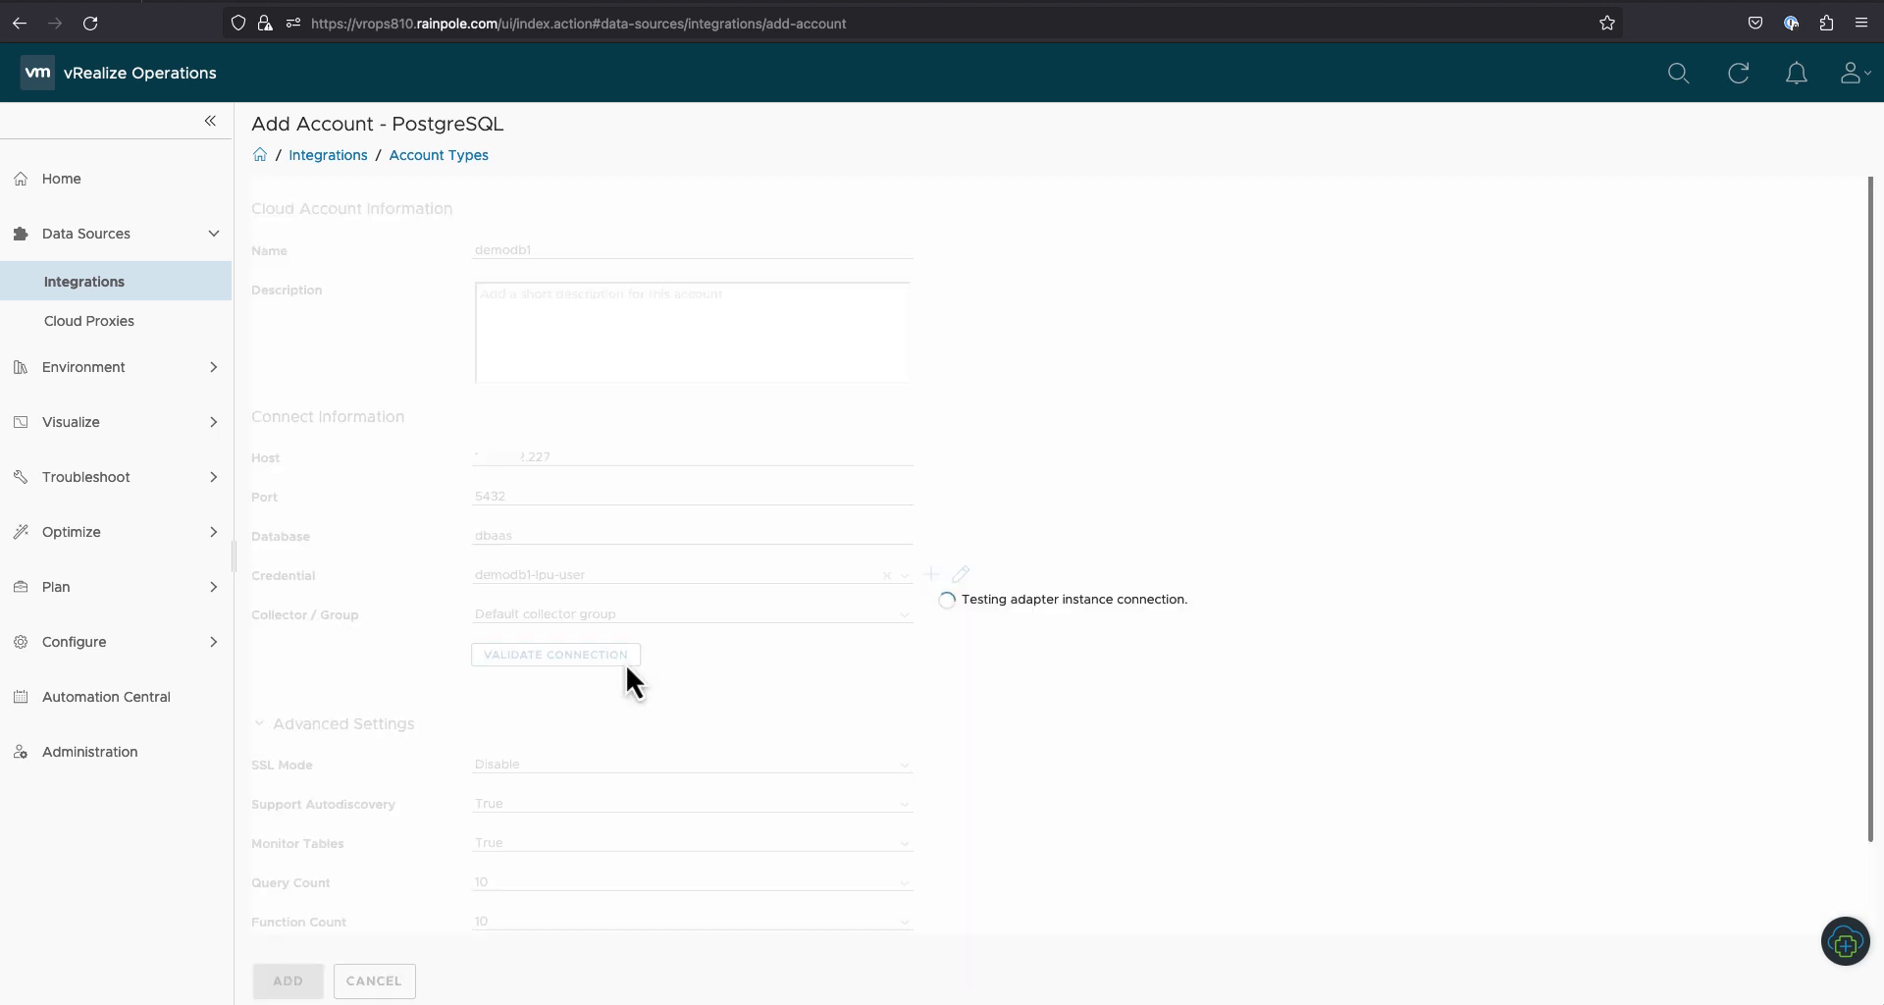
left_click(1129, 583)
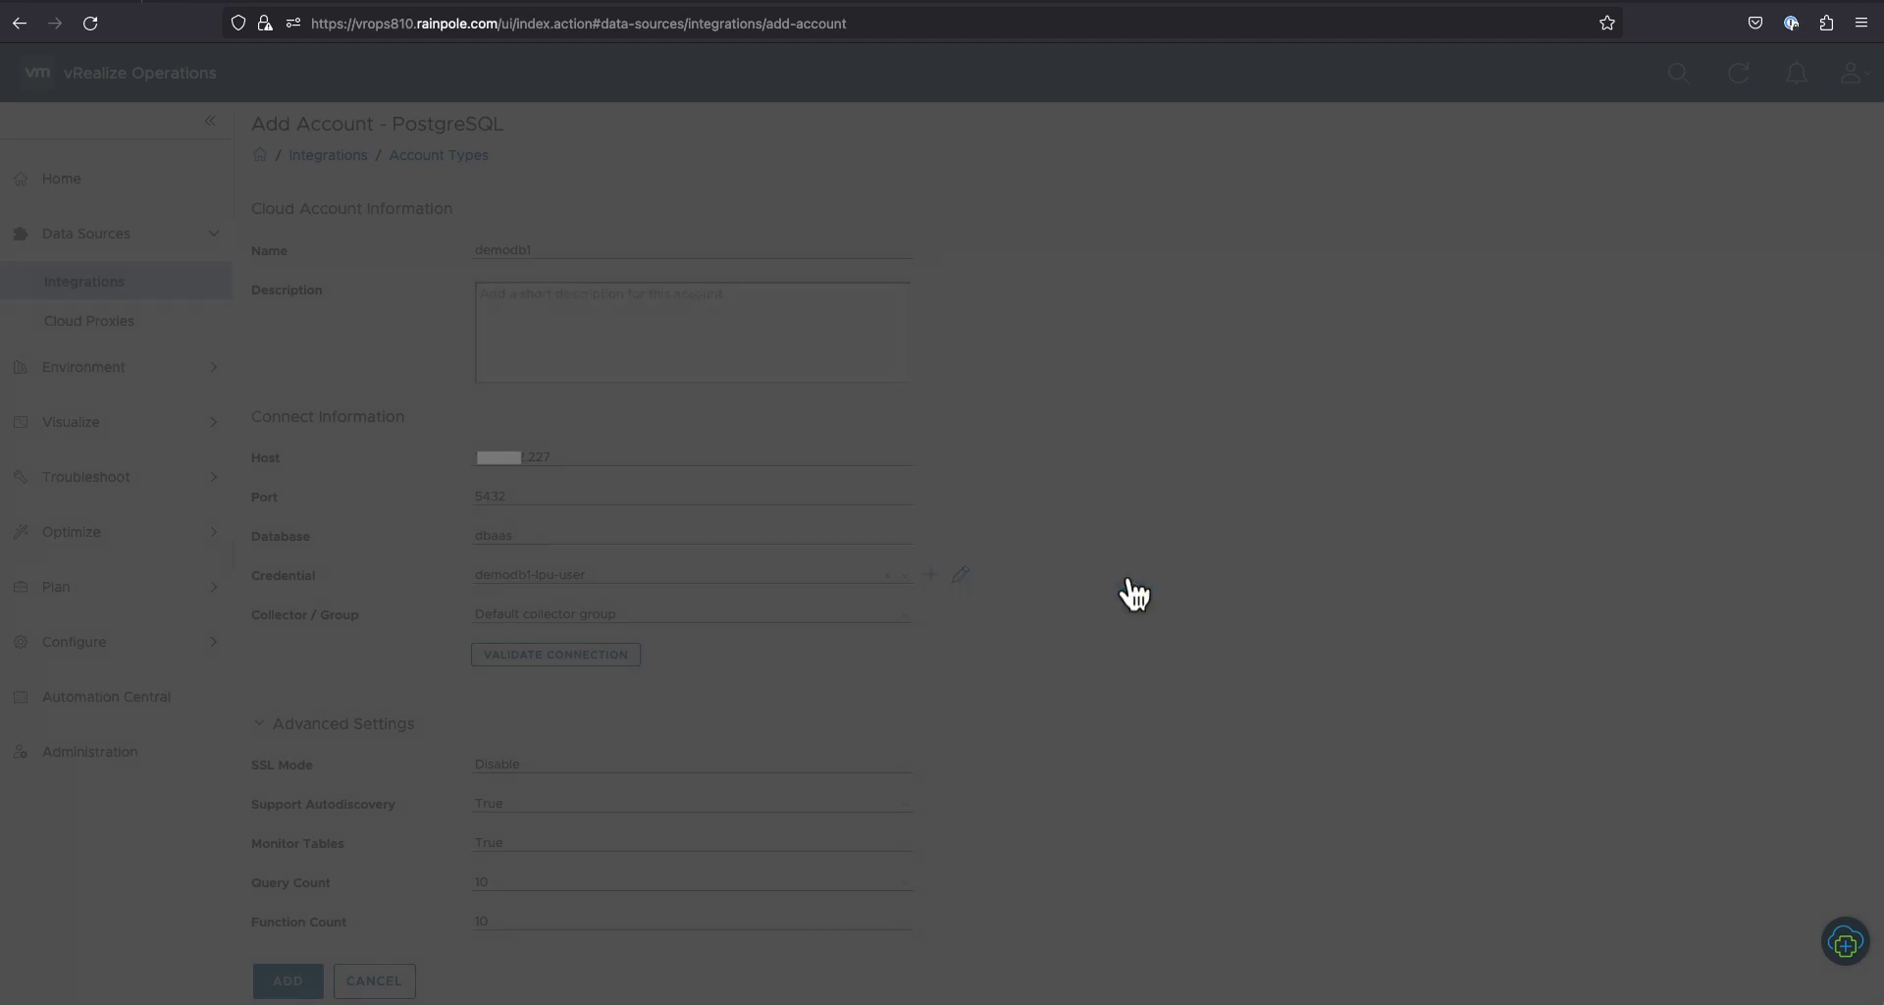
left_click(320, 973)
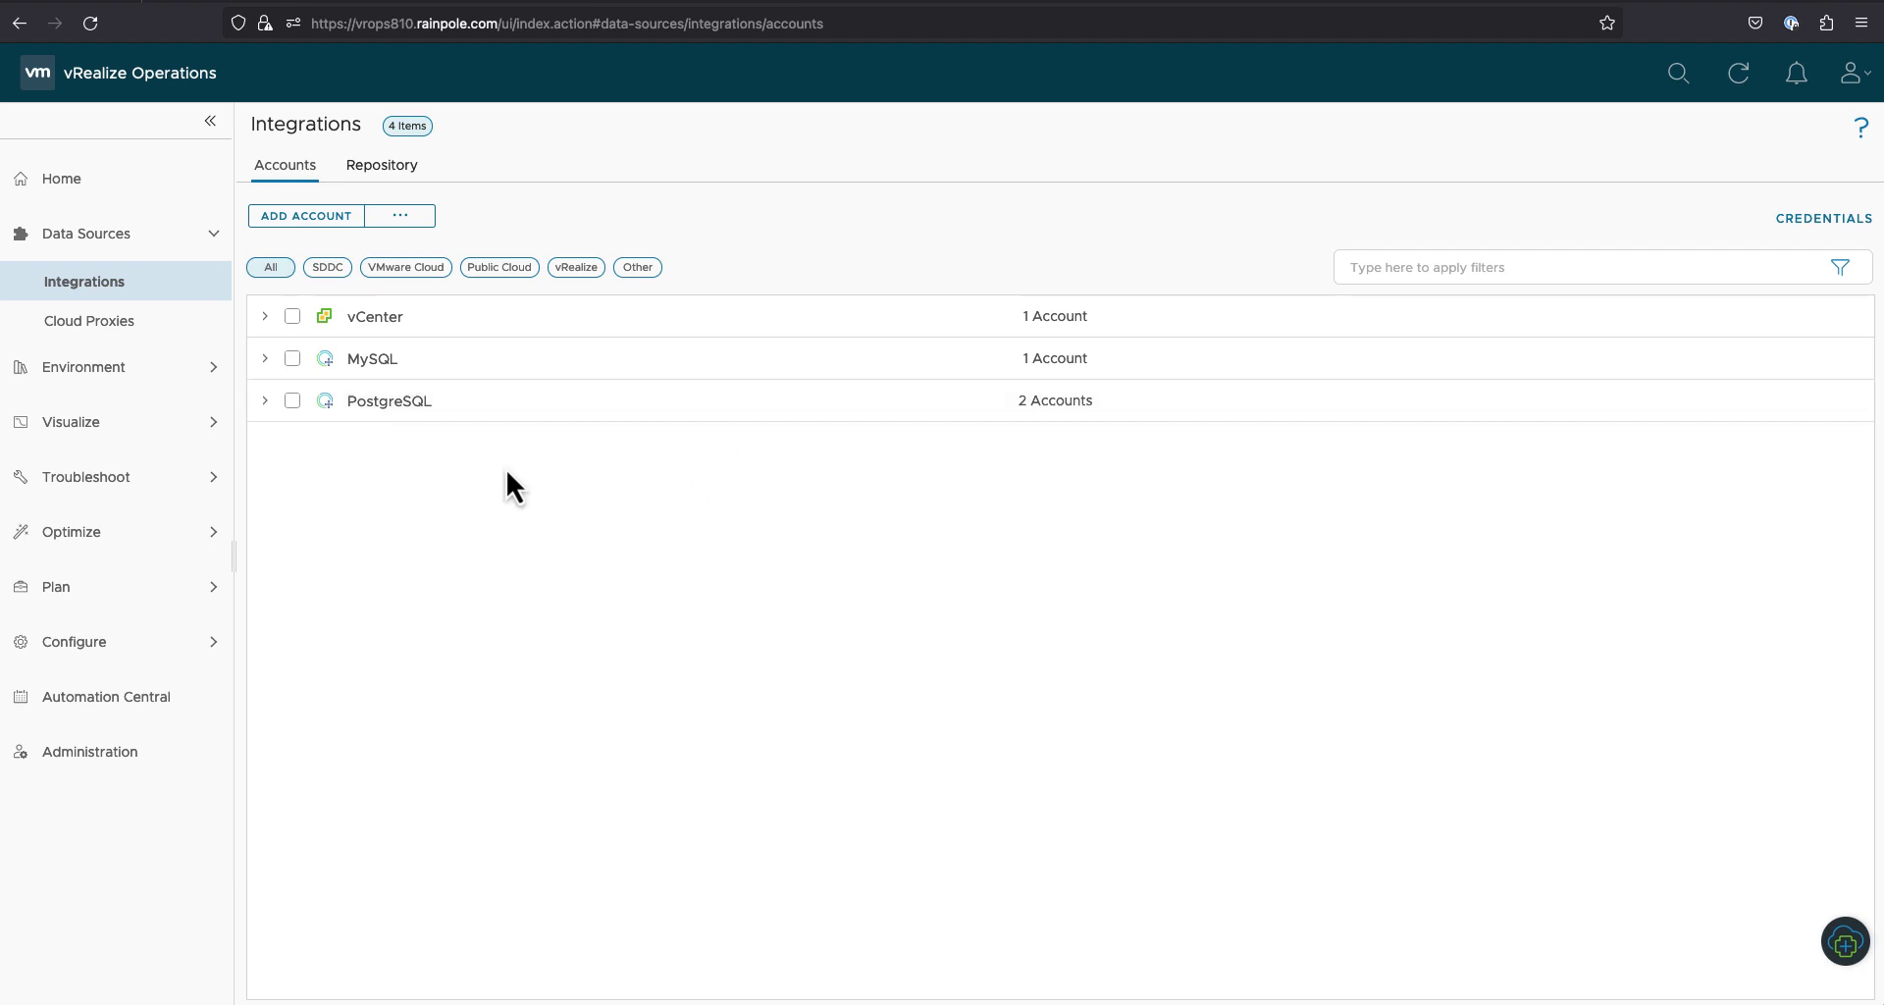
Step: Review the two PostgreSQL accounts and simple-pg-as-lpu settings, then go to Visualize > Dashboards
left_click(265, 402)
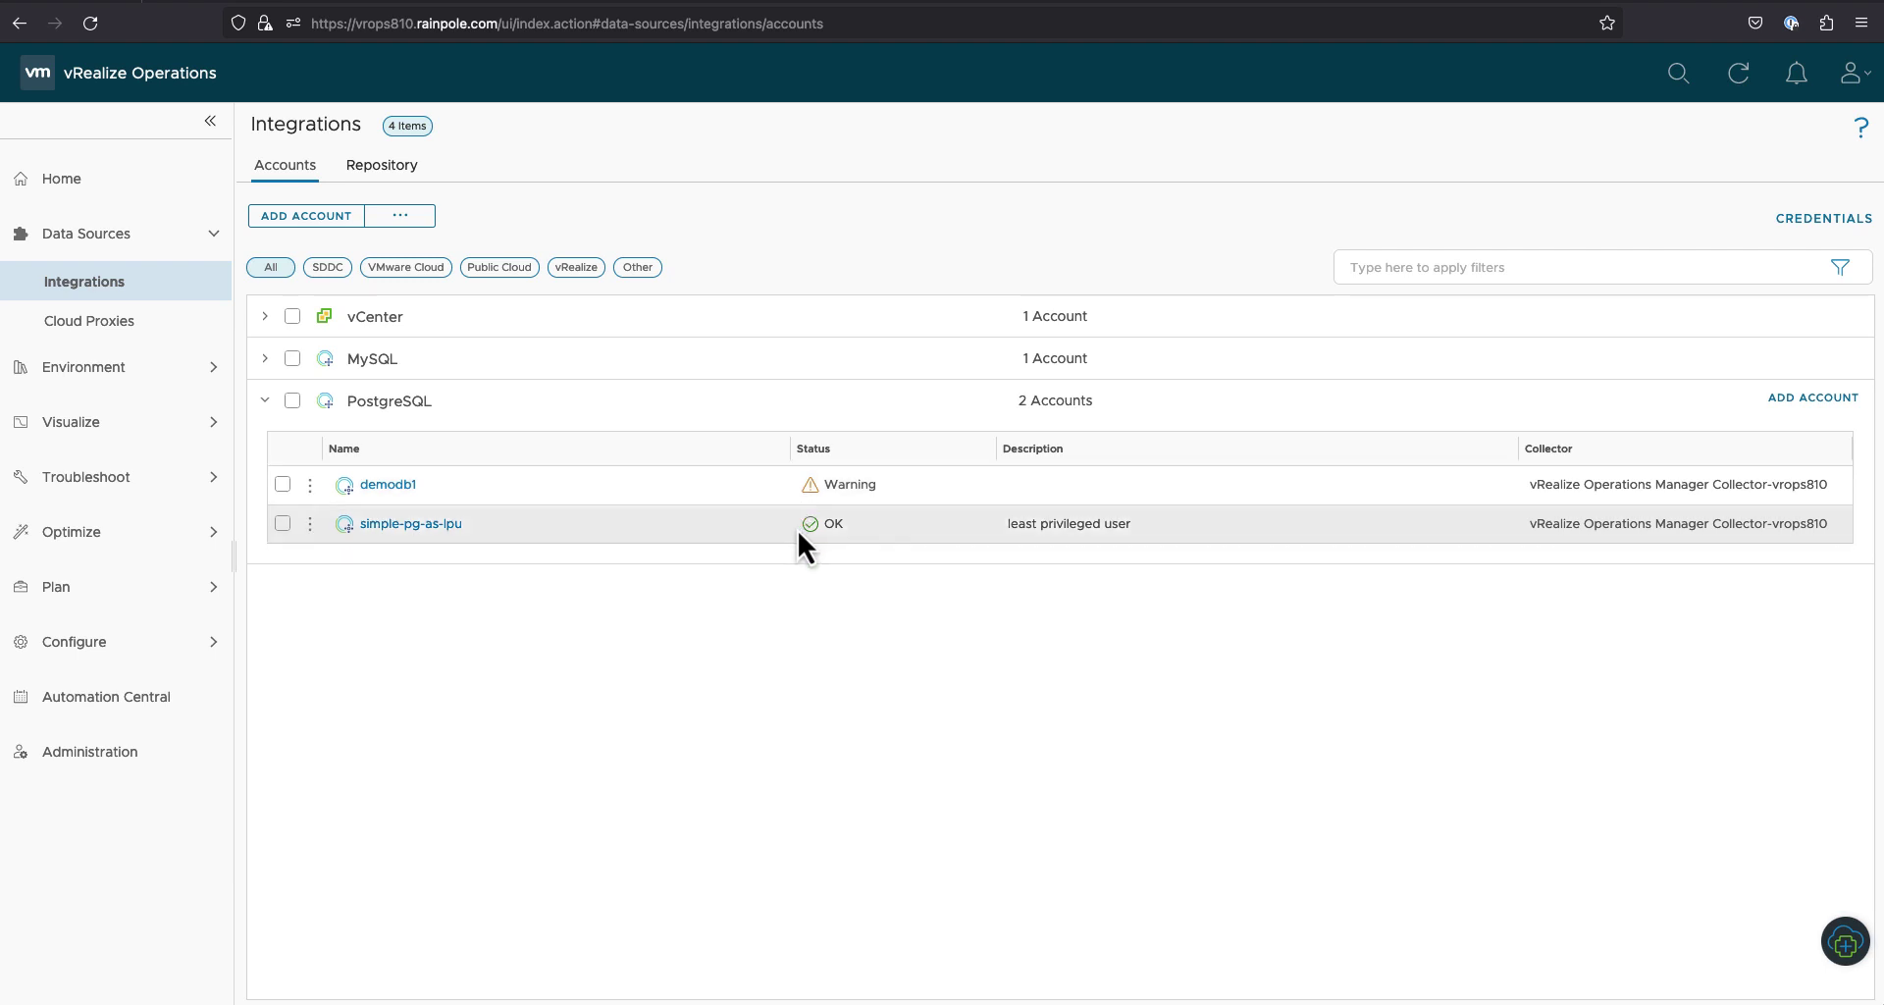
left_click(450, 525)
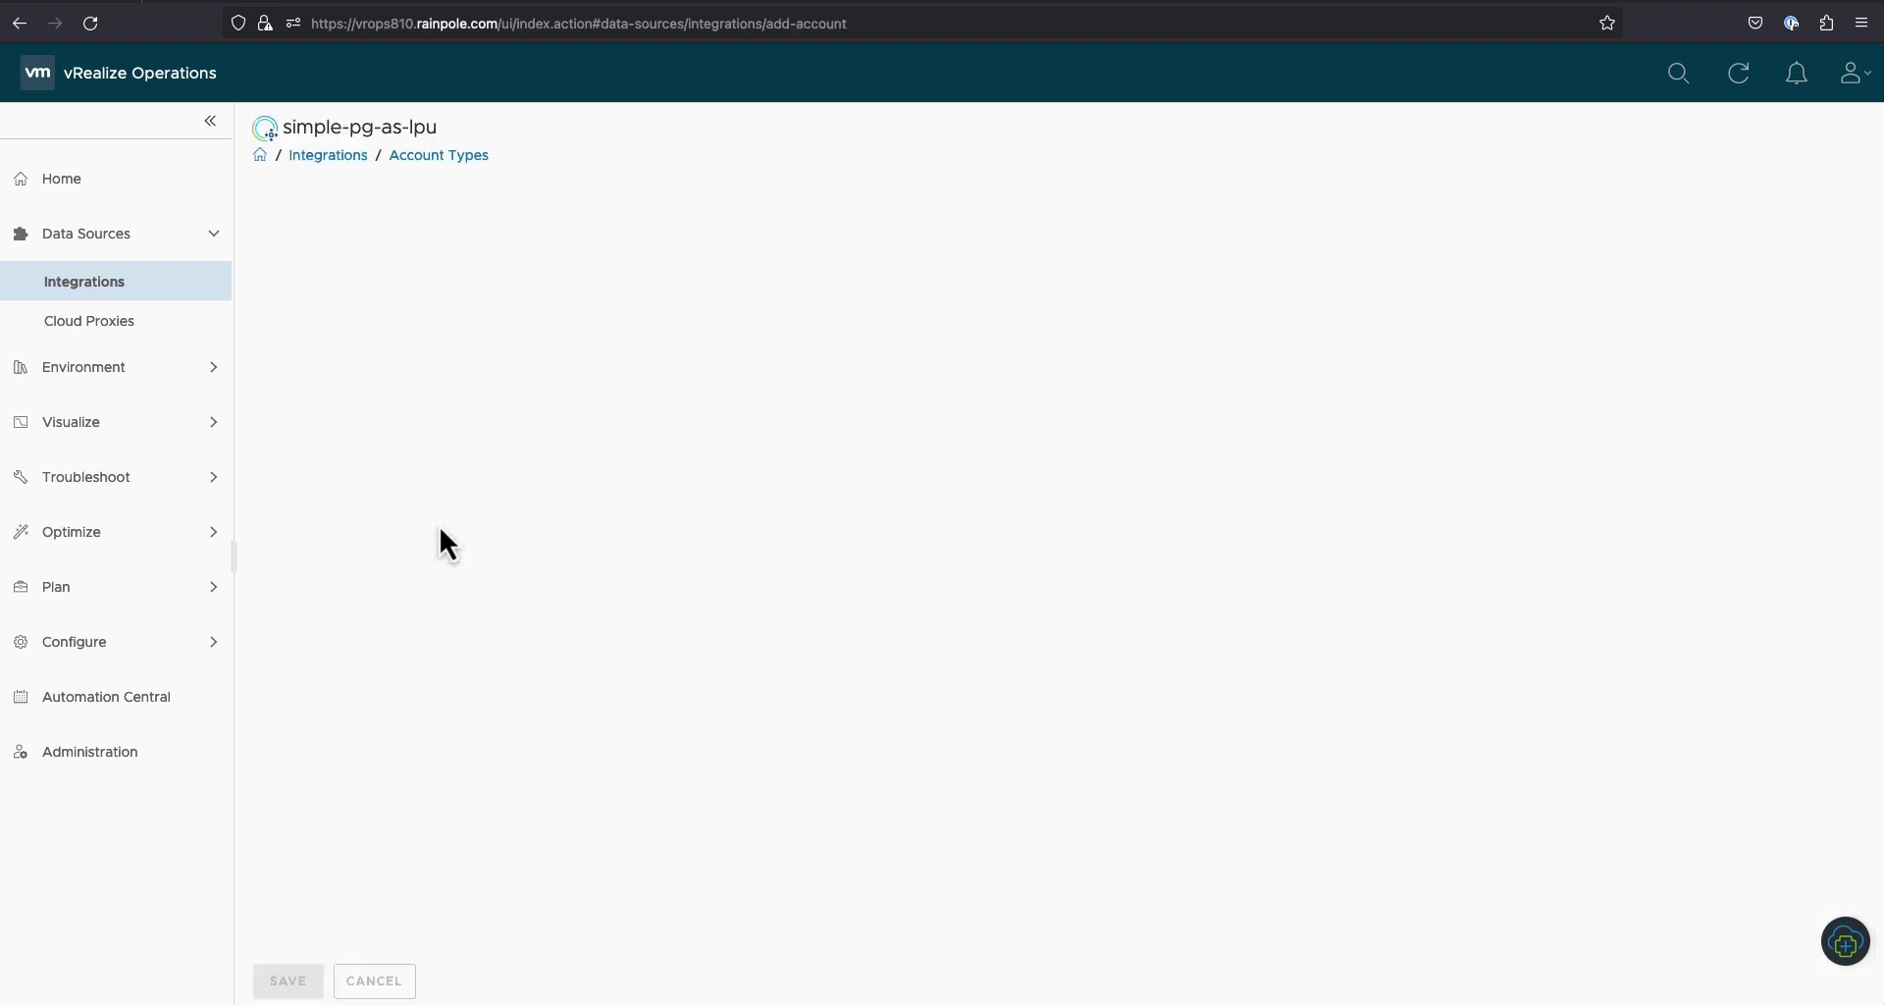
left_click(210, 427)
left_click(181, 400)
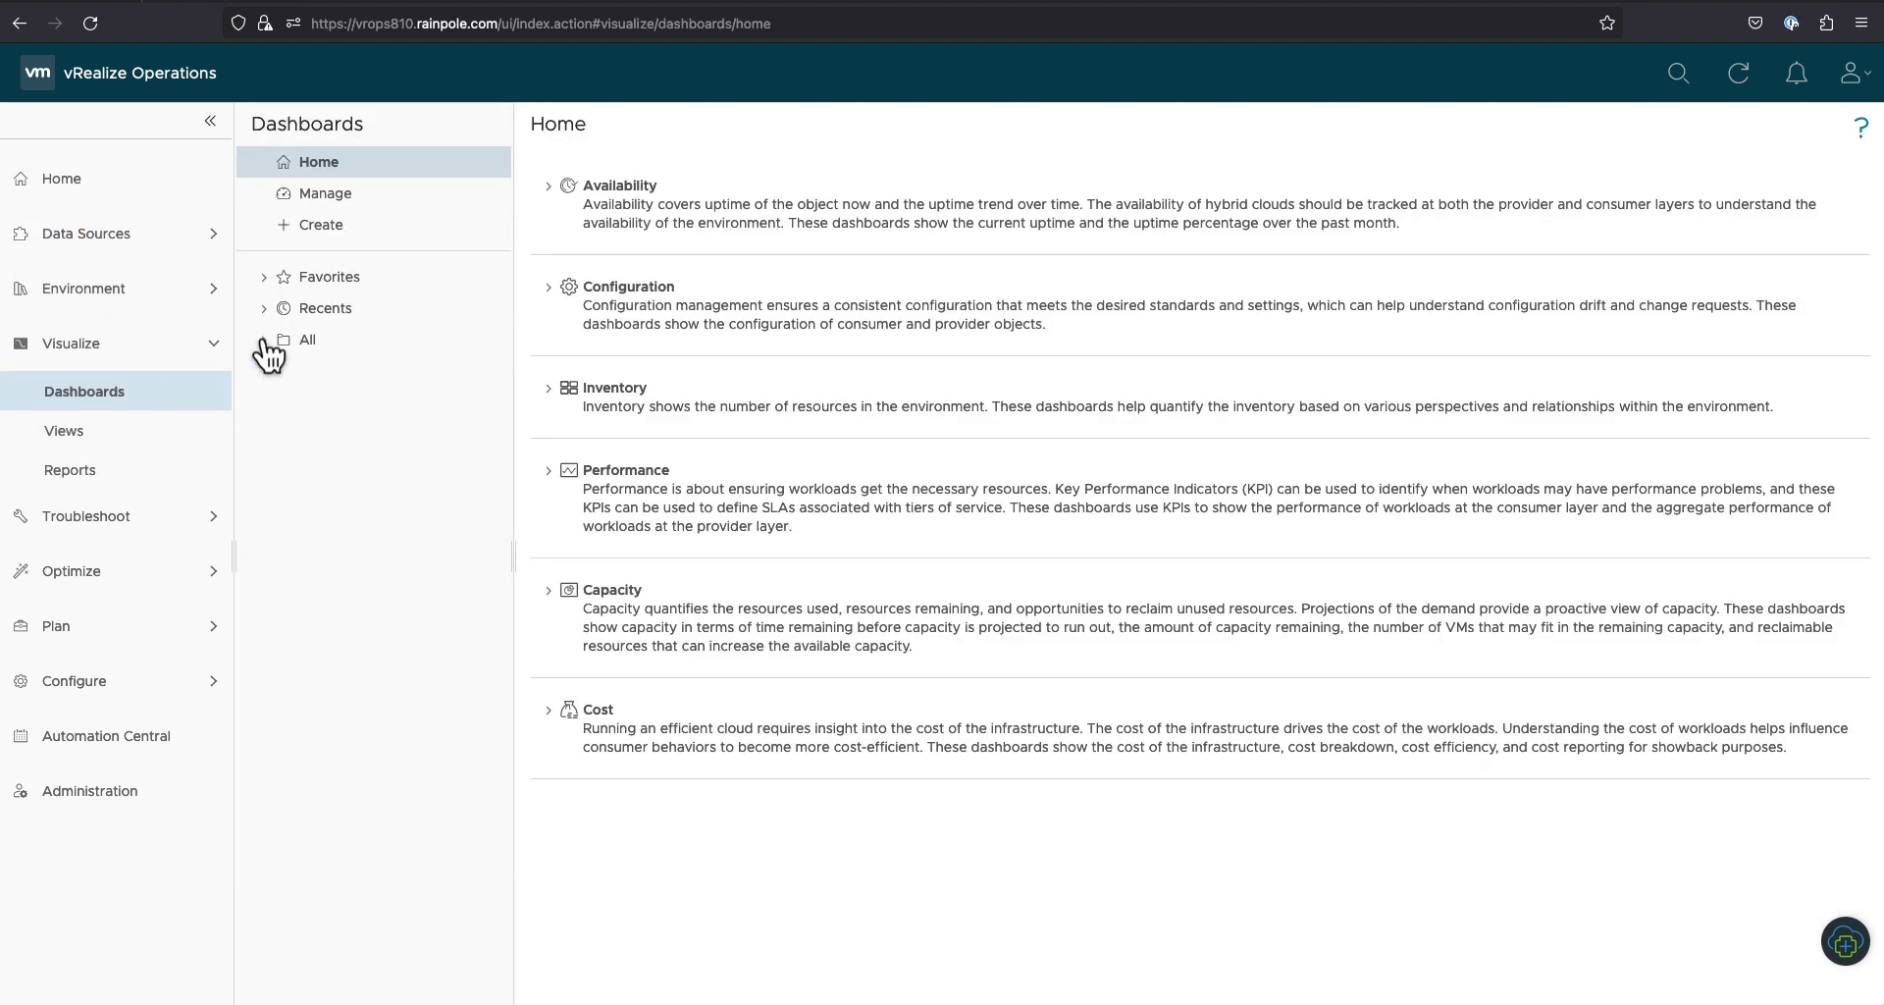
Step: Open the PostgreSQL Overview and PostgreSQL Database Details favourite dashboards and scroll through their metrics
left_click(274, 283)
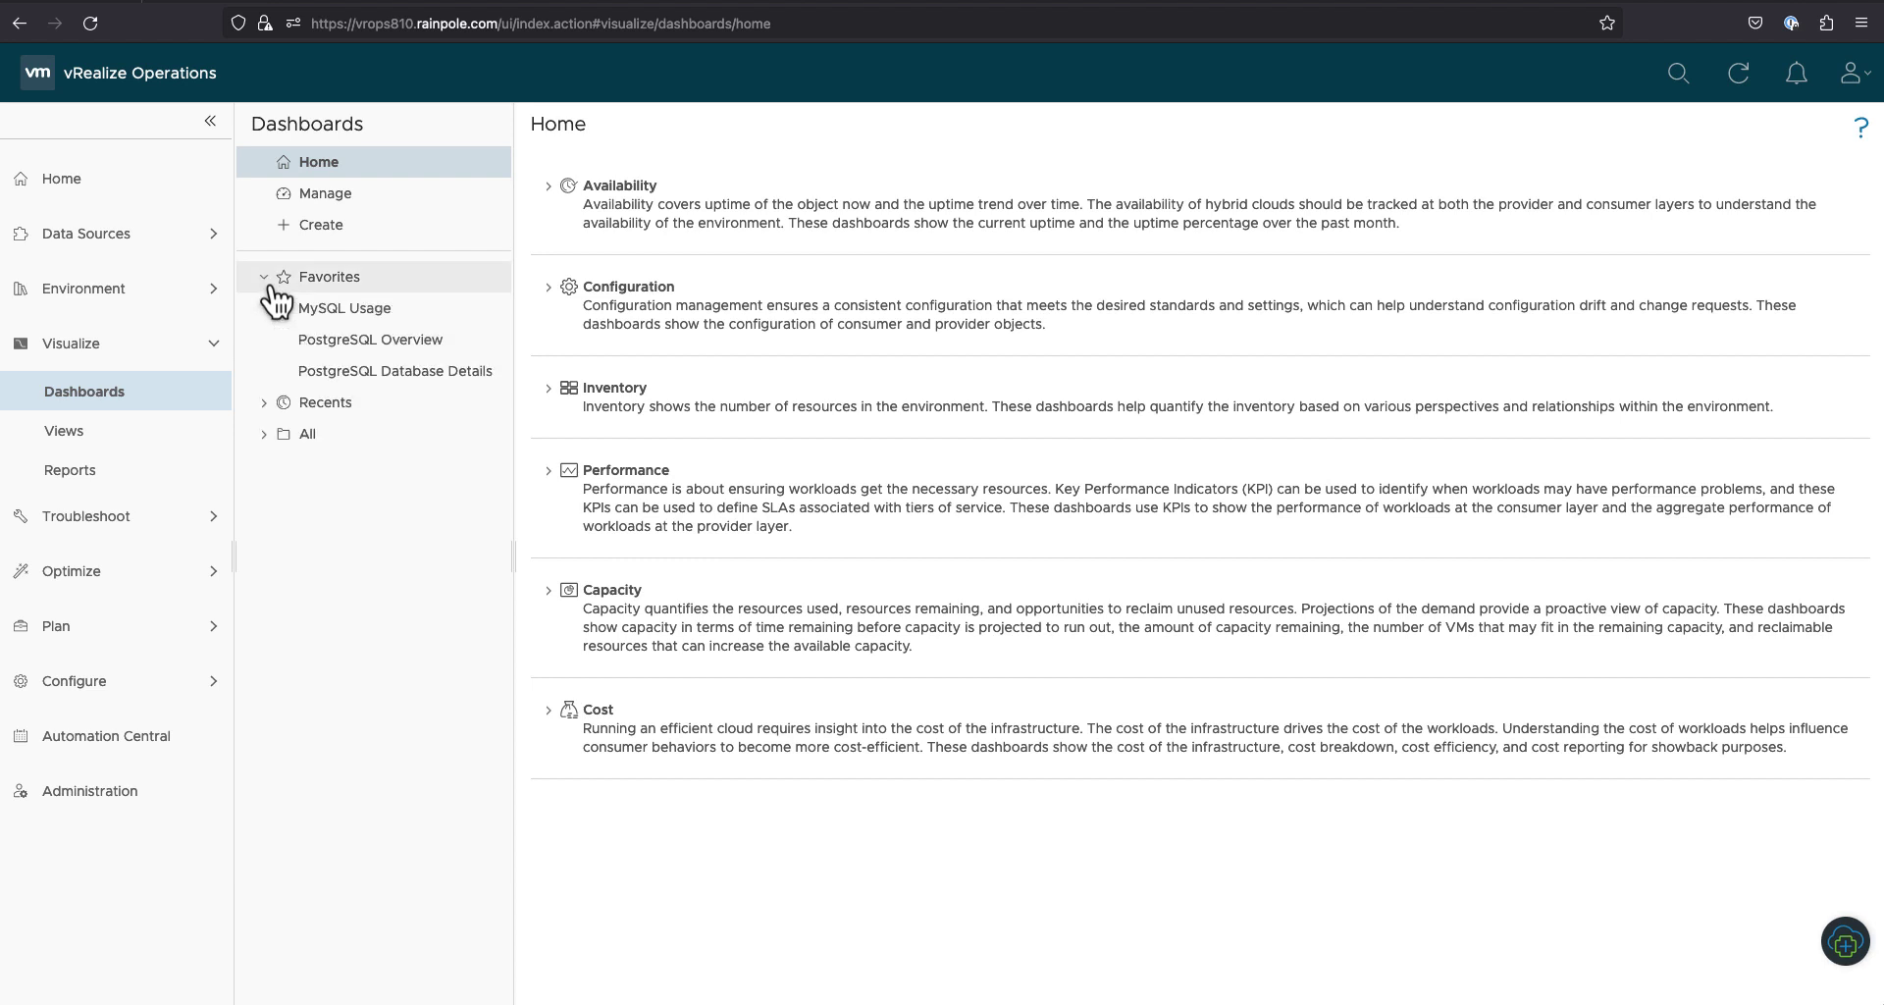
left_click(379, 352)
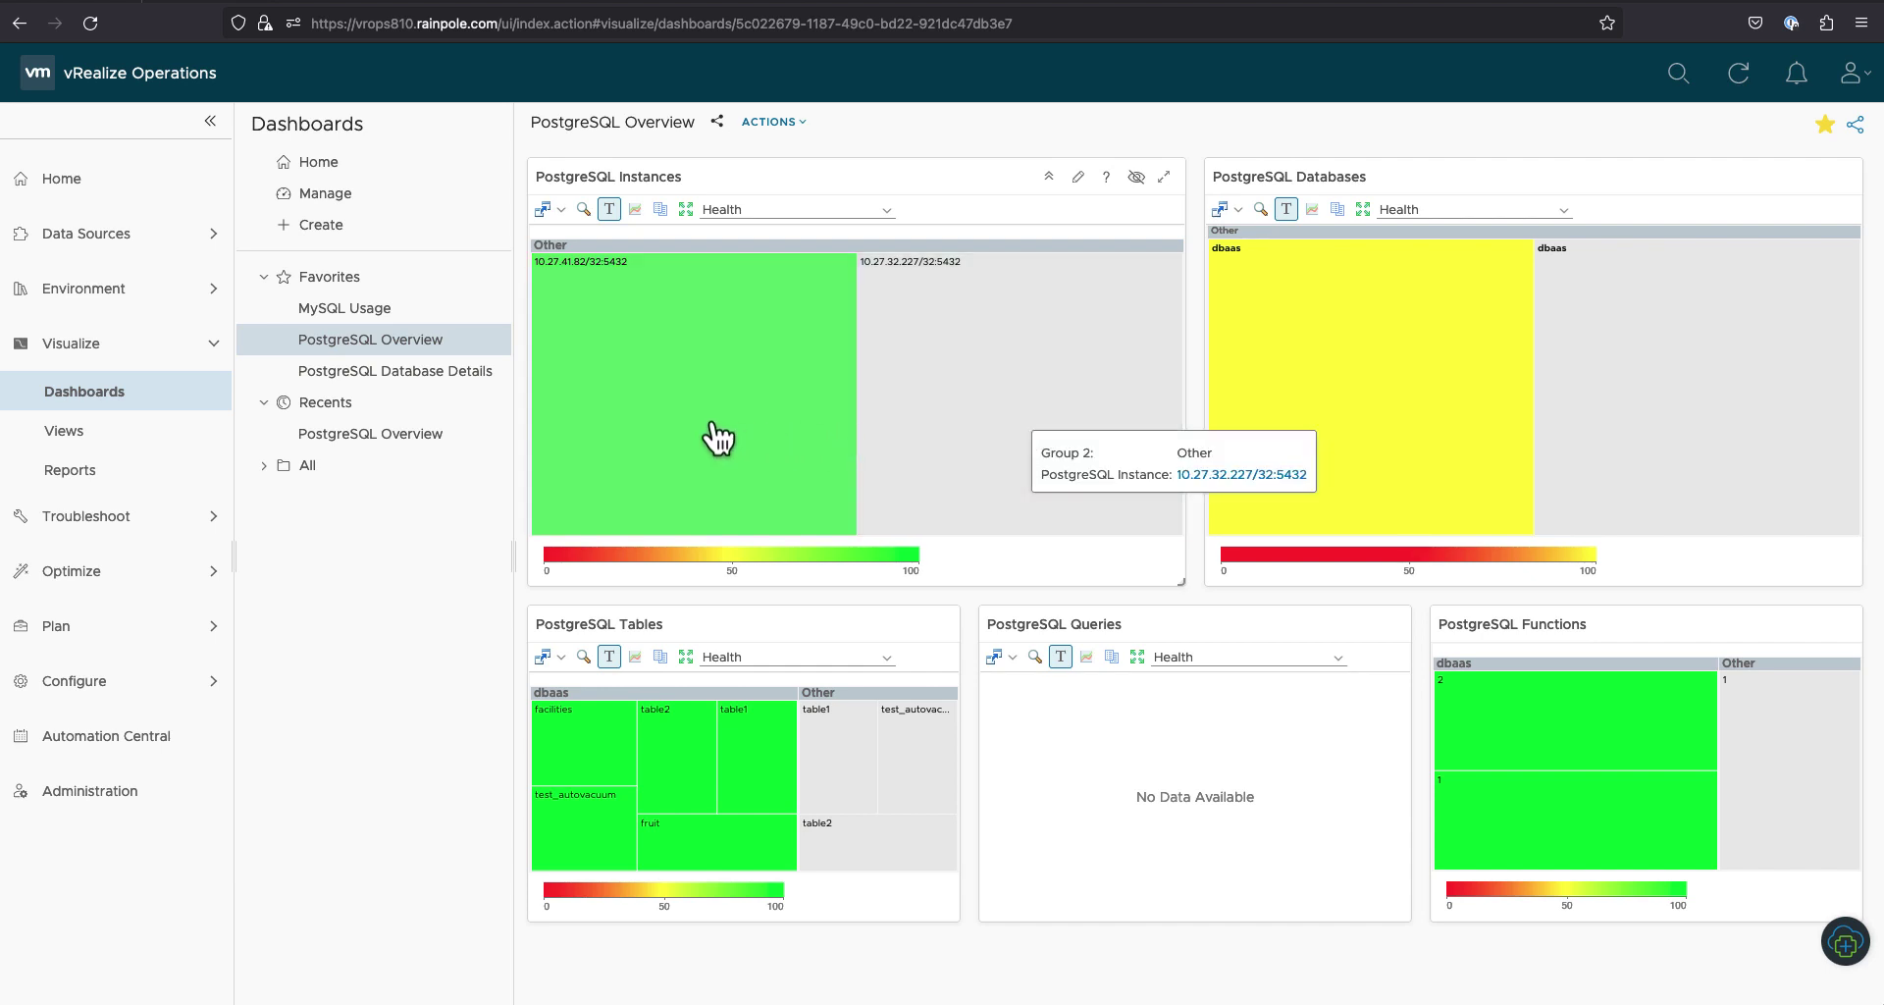
left_click(437, 378)
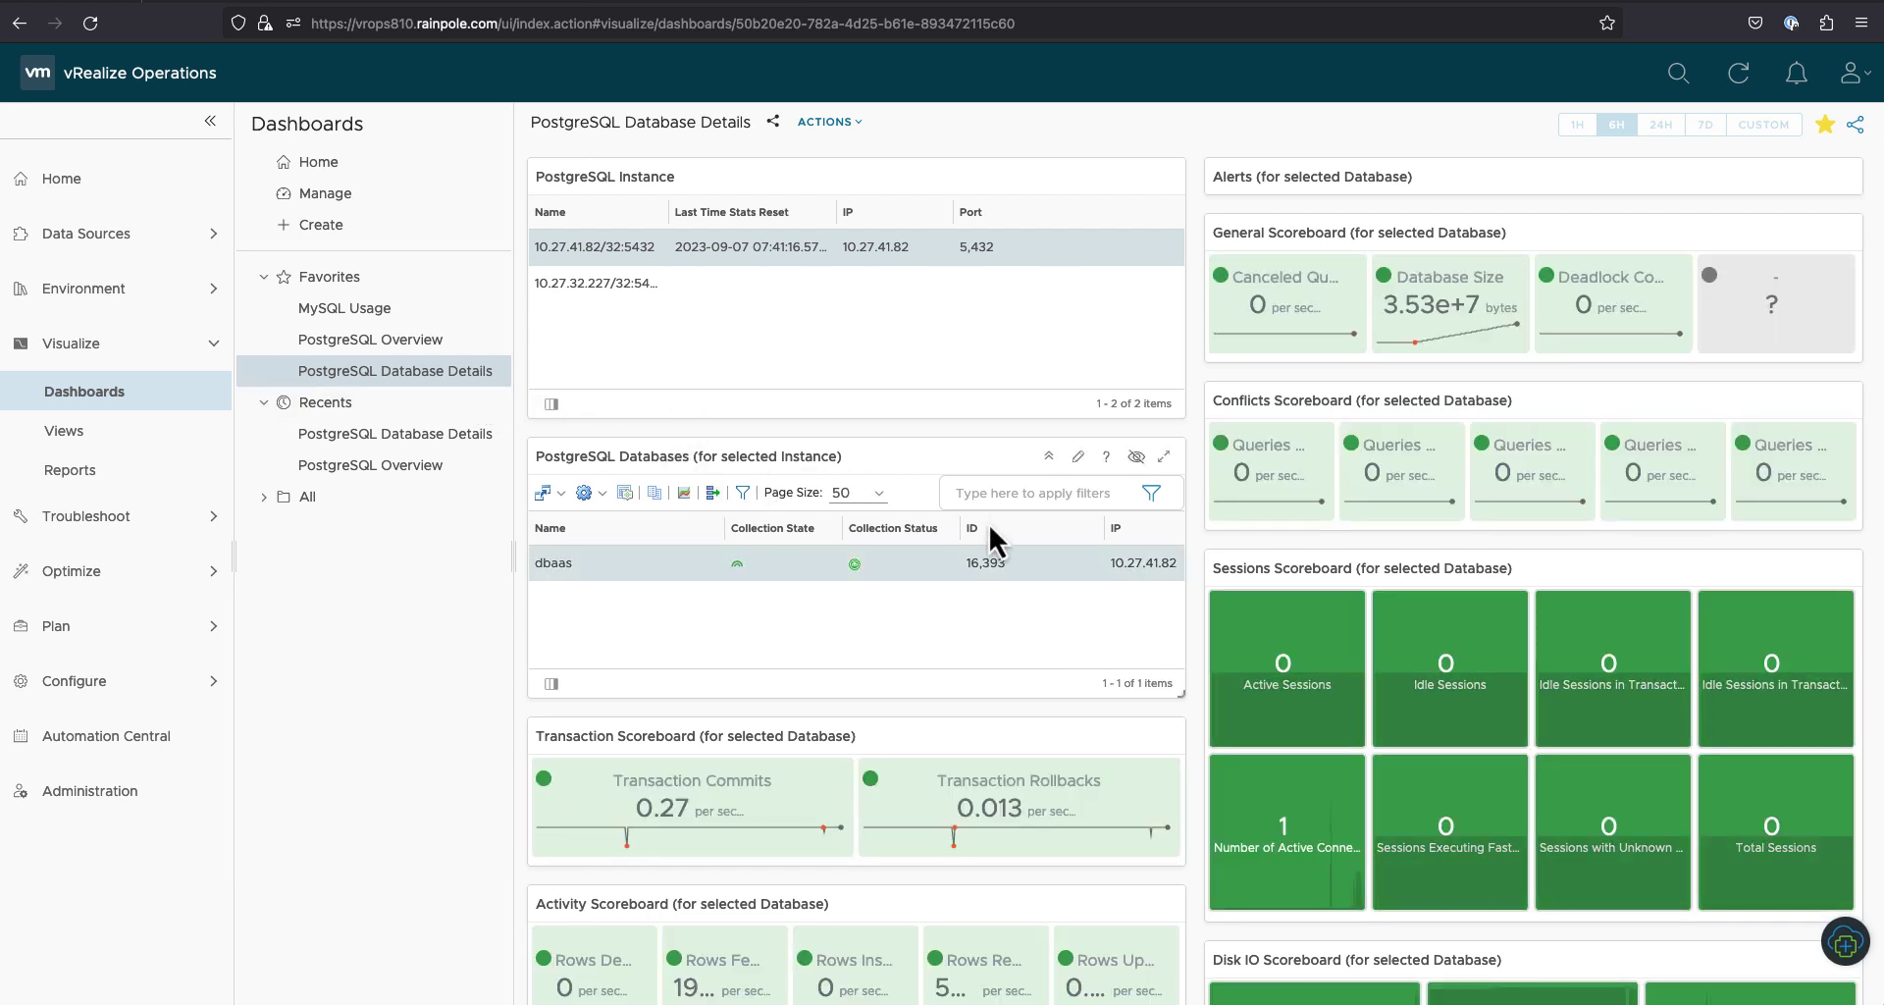
scroll(1009, 533, "down", 5)
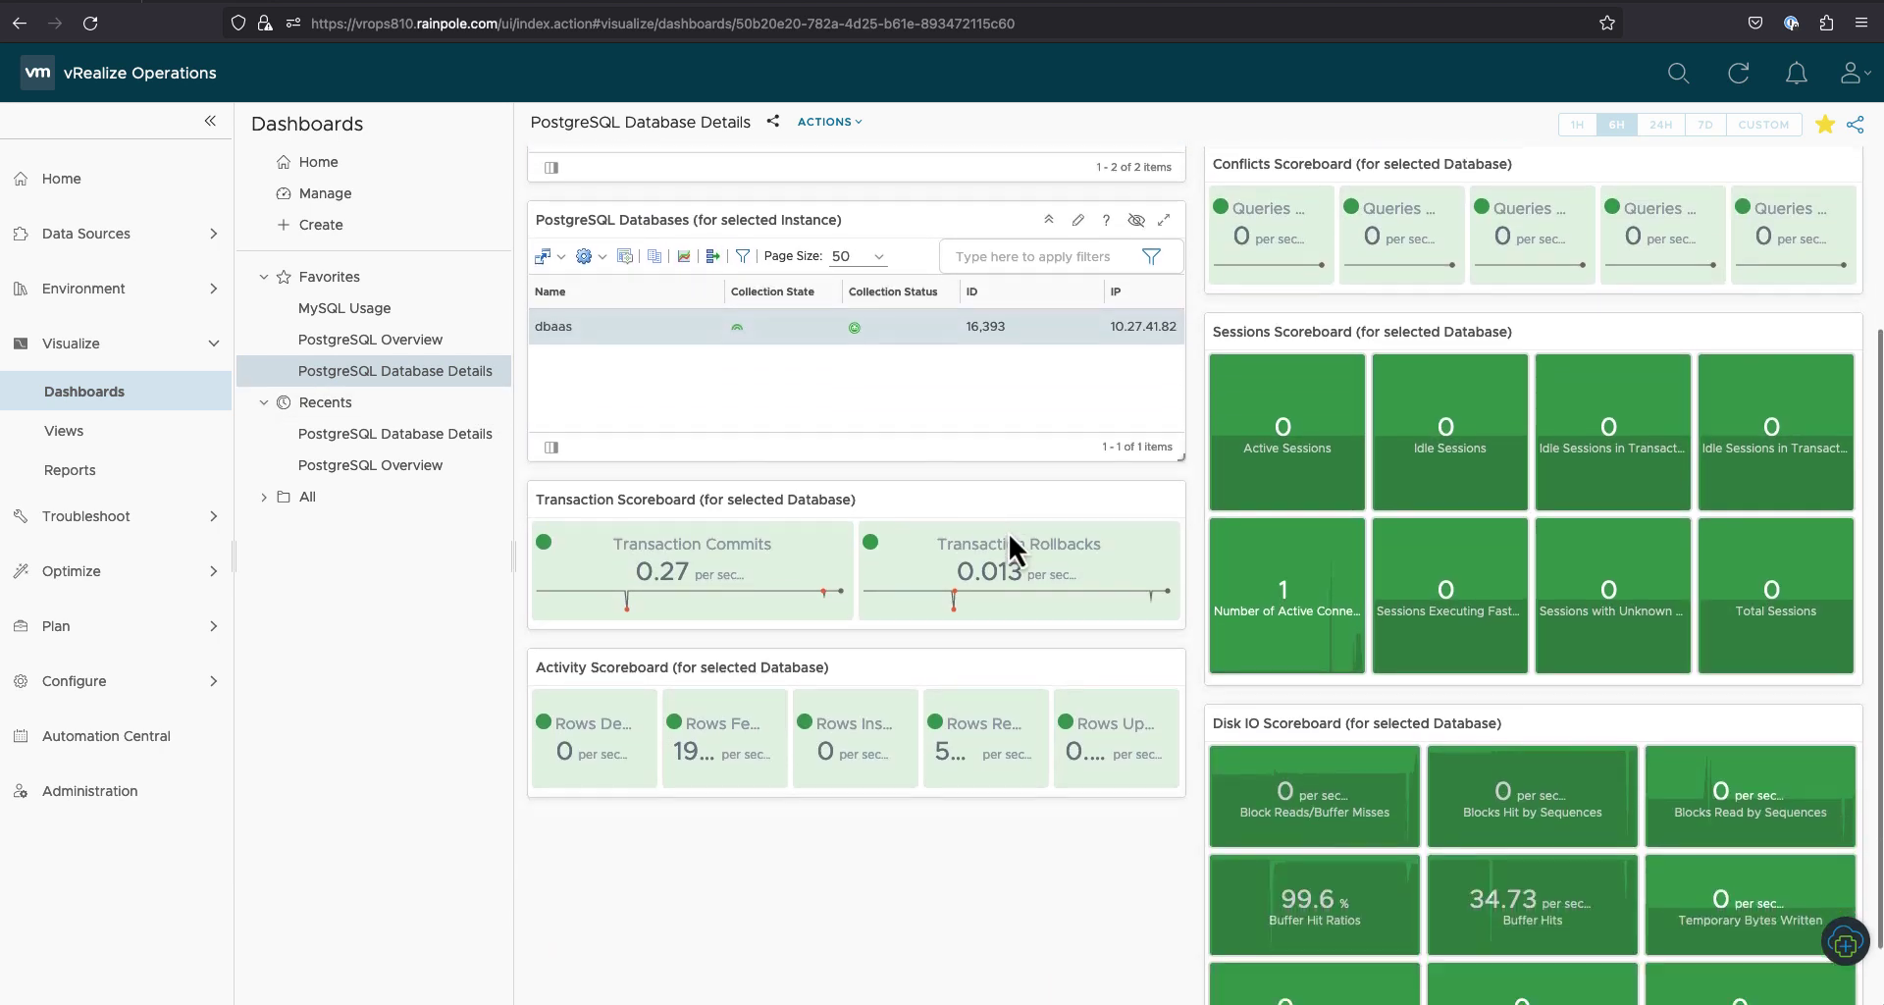